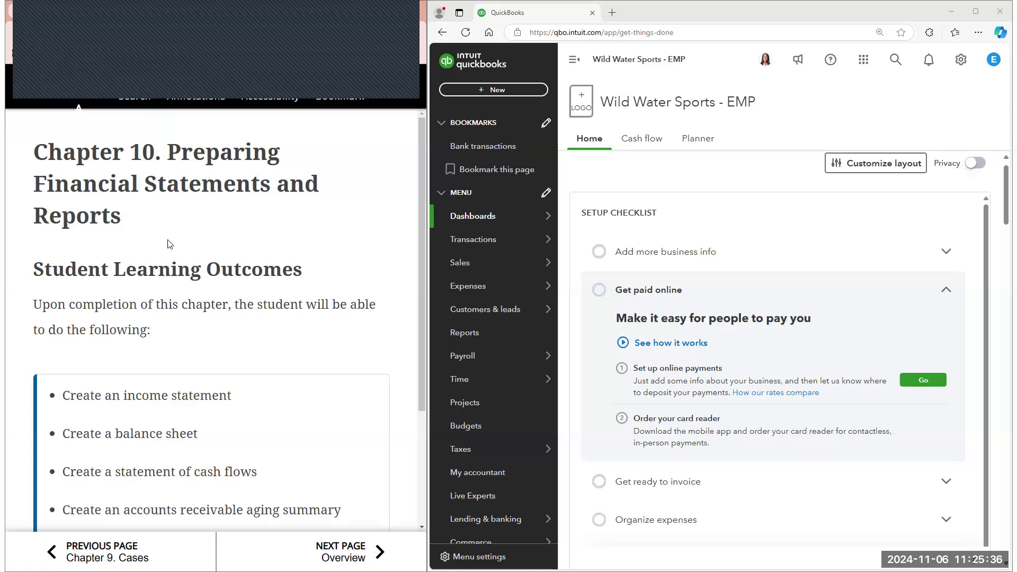
# Read the Chapter 10 learning outcomes and Overview in the e-book, ending at the Income Statement section
pyautogui.scroll(-1, 337, 358)
pyautogui.scroll(-2, 337, 357)
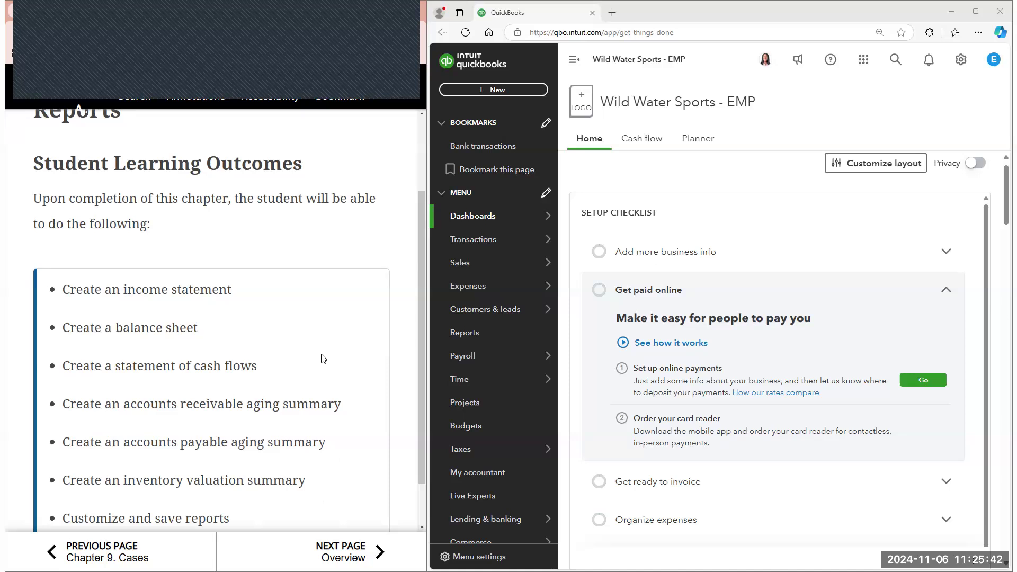
pyautogui.scroll(-1, 324, 358)
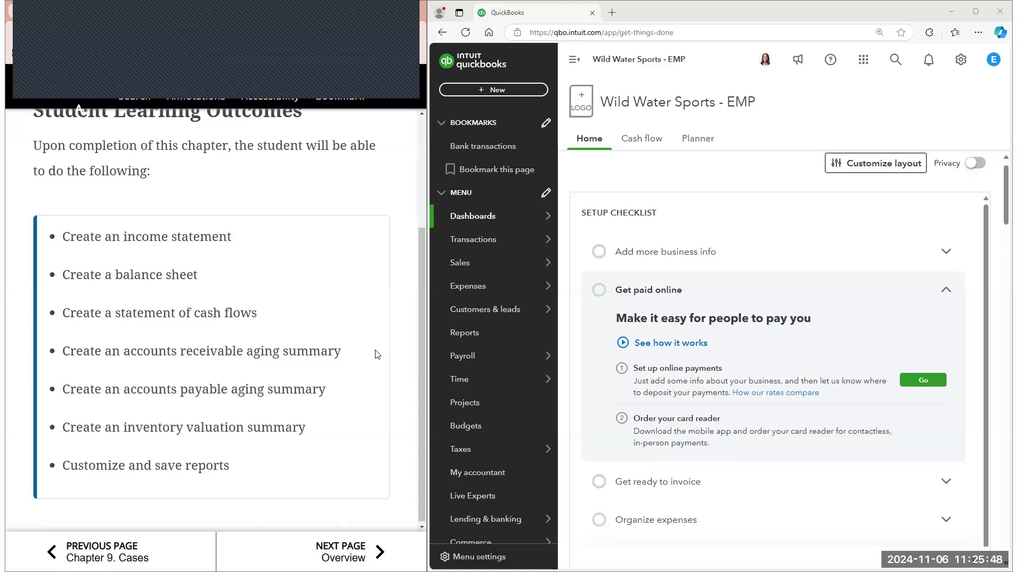
pyautogui.scroll(-1, 377, 355)
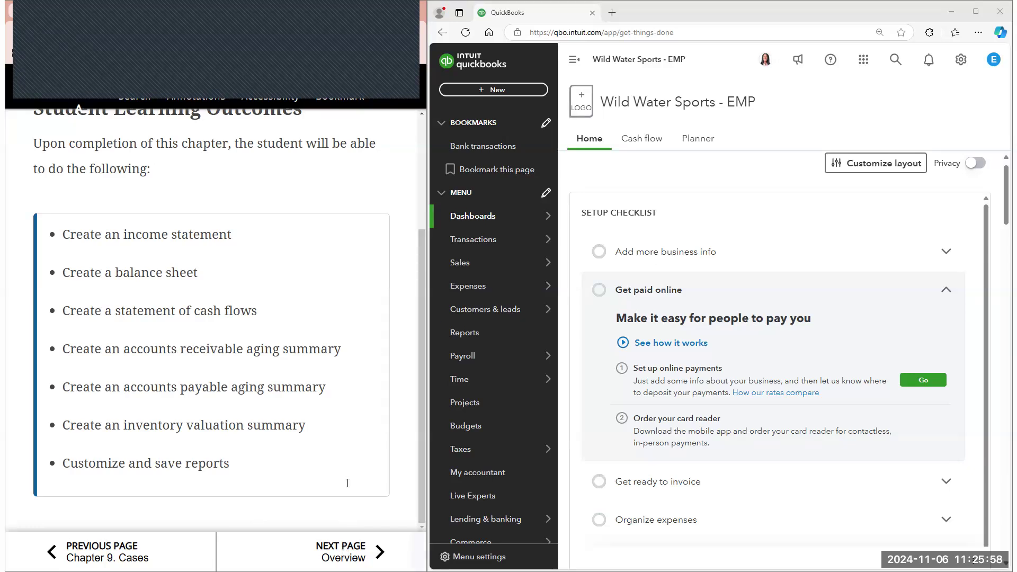
pyautogui.scroll(-2, 348, 482)
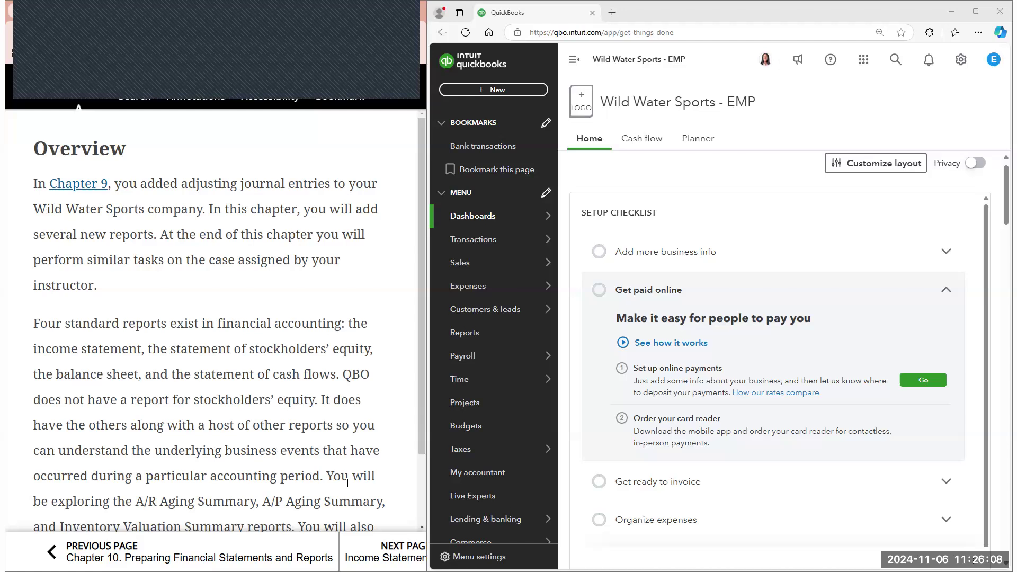
pyautogui.scroll(-2, 212, 418)
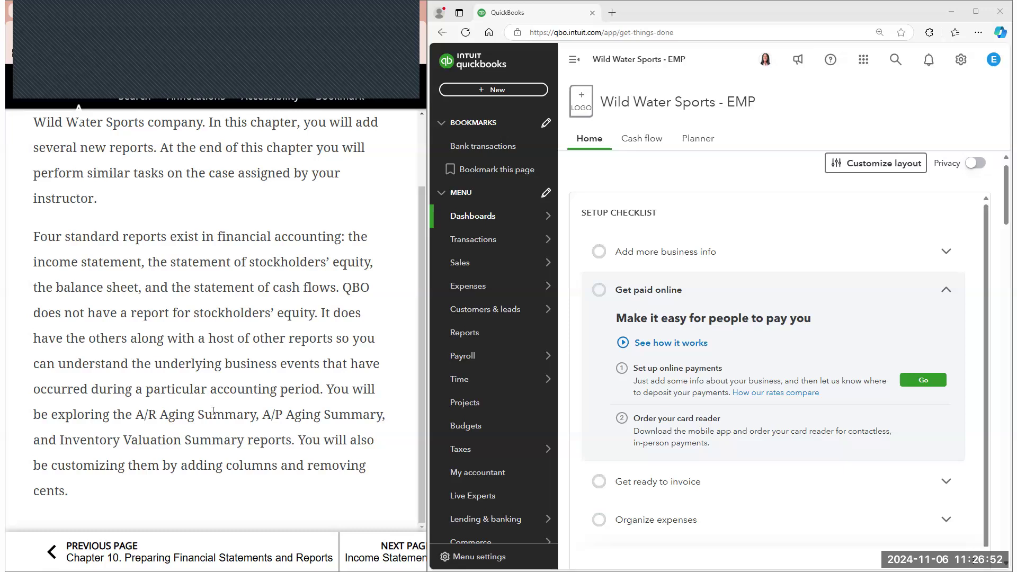
pyautogui.click(372, 553)
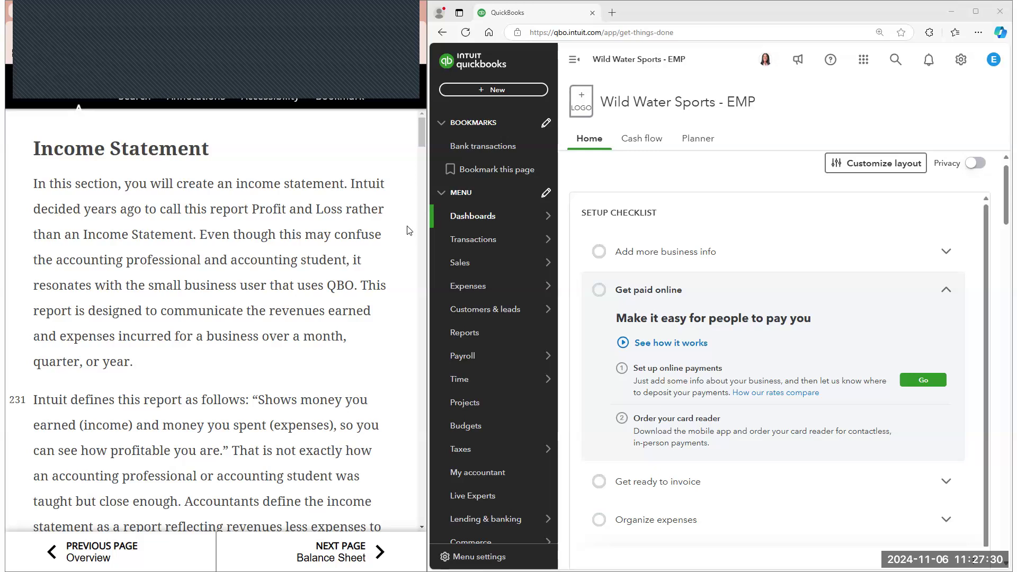
# Read the Income Statement section's introduction to the Profit and Loss report
pyautogui.scroll(-1, 397, 226)
pyautogui.scroll(-3, 396, 226)
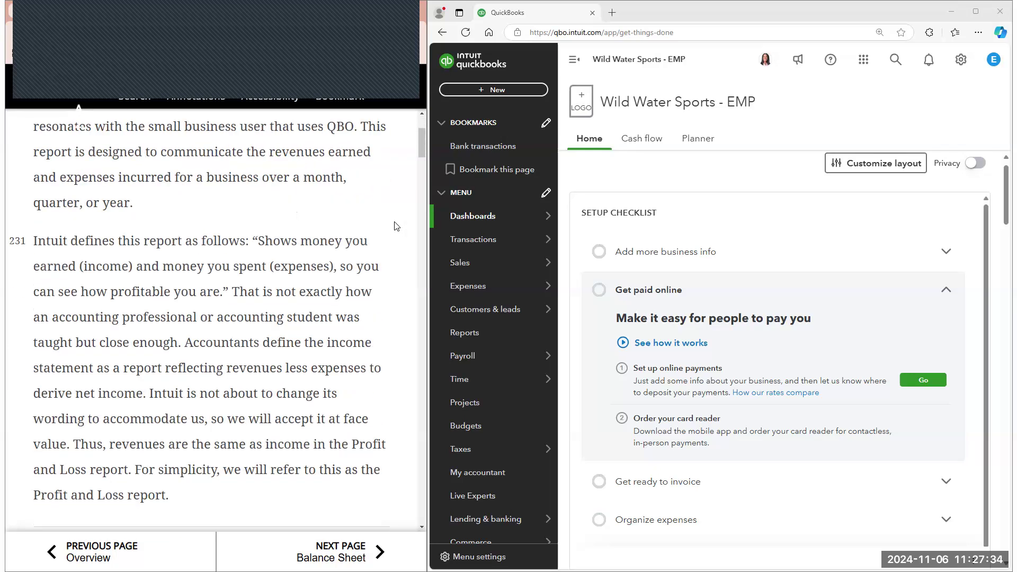
pyautogui.scroll(-1, 396, 226)
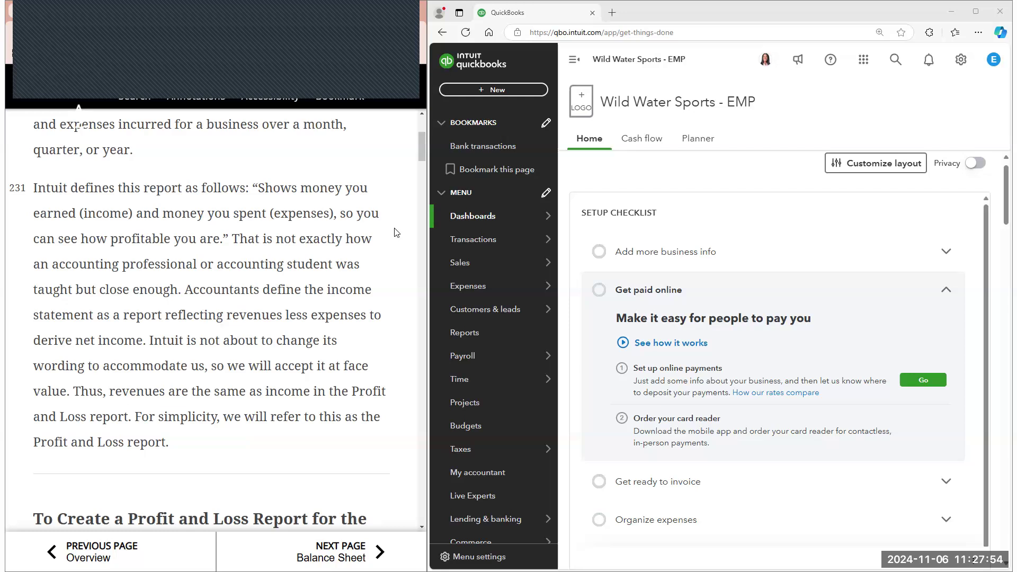
pyautogui.scroll(-1, 396, 232)
pyautogui.scroll(-2, 396, 233)
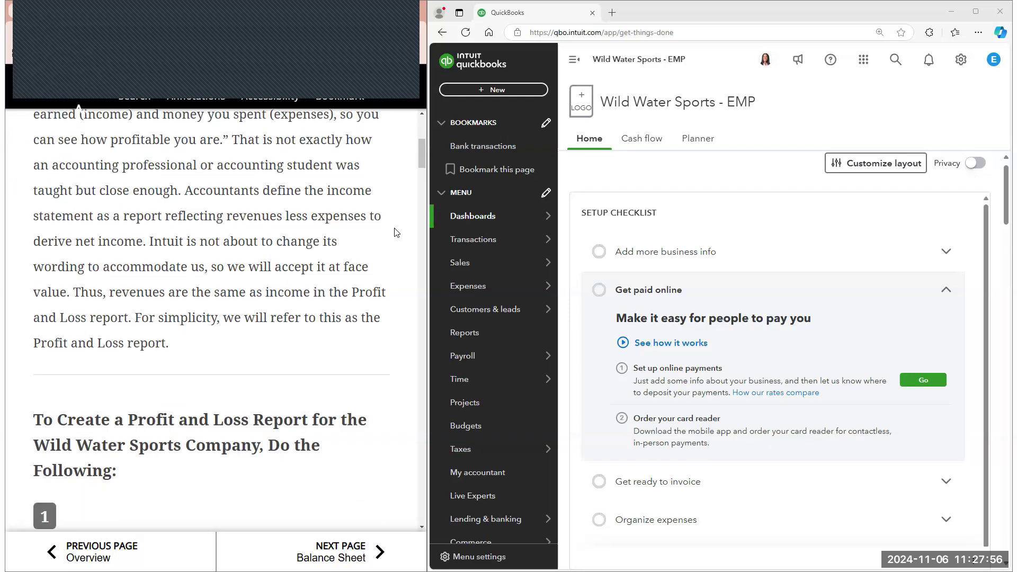
pyautogui.scroll(-1, 396, 232)
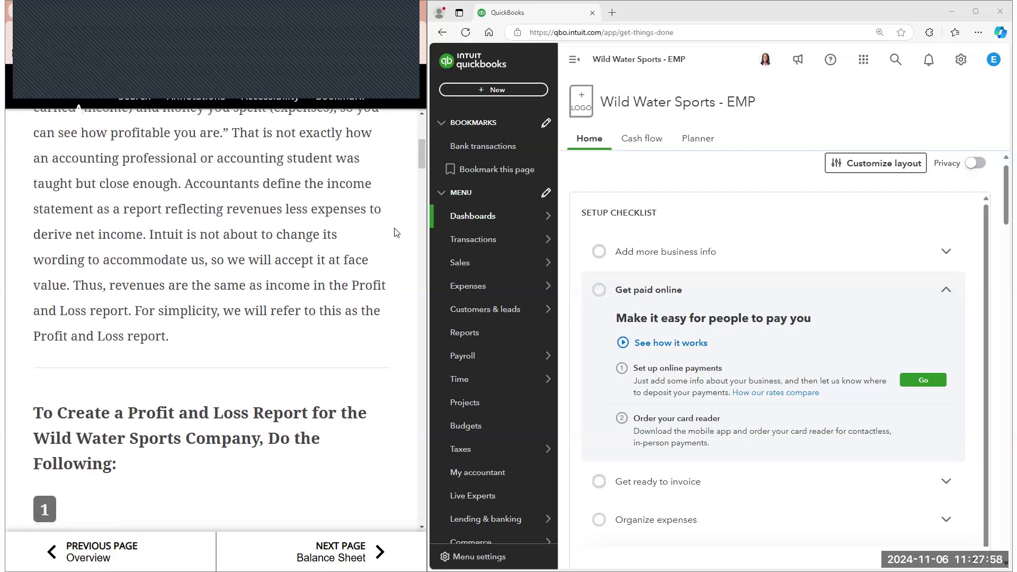
# Review the e-book's numbered instructions for creating Wild Water Sports' Profit and Loss report, through the report dates in step 5
pyautogui.scroll(-1, 396, 233)
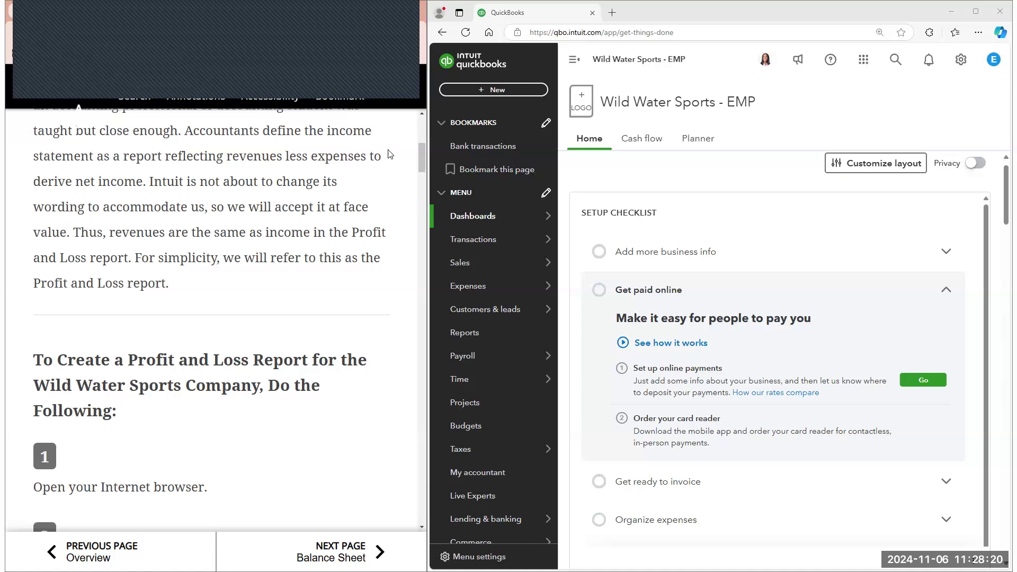
pyautogui.scroll(-1, 389, 154)
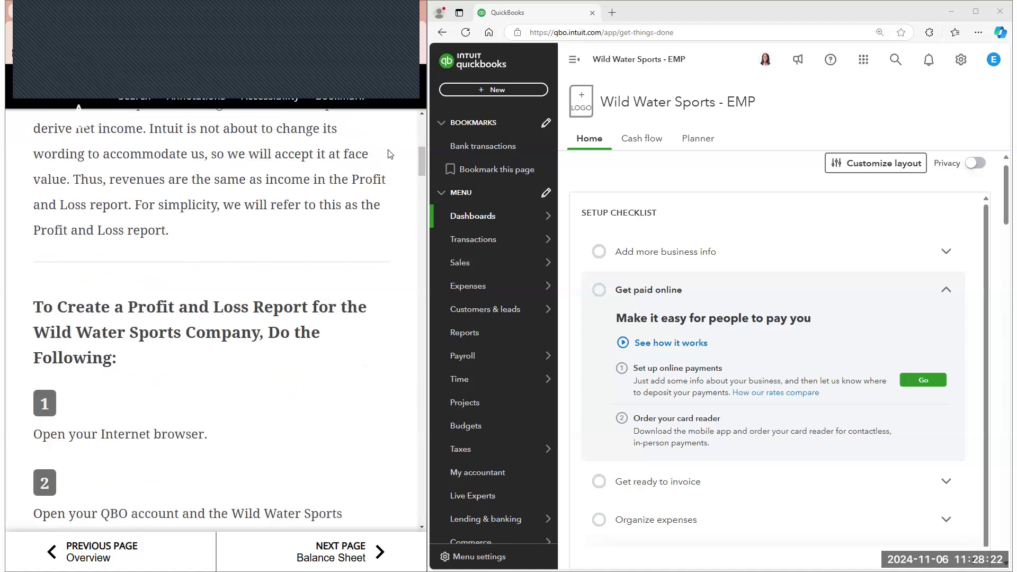
pyautogui.scroll(-1, 389, 155)
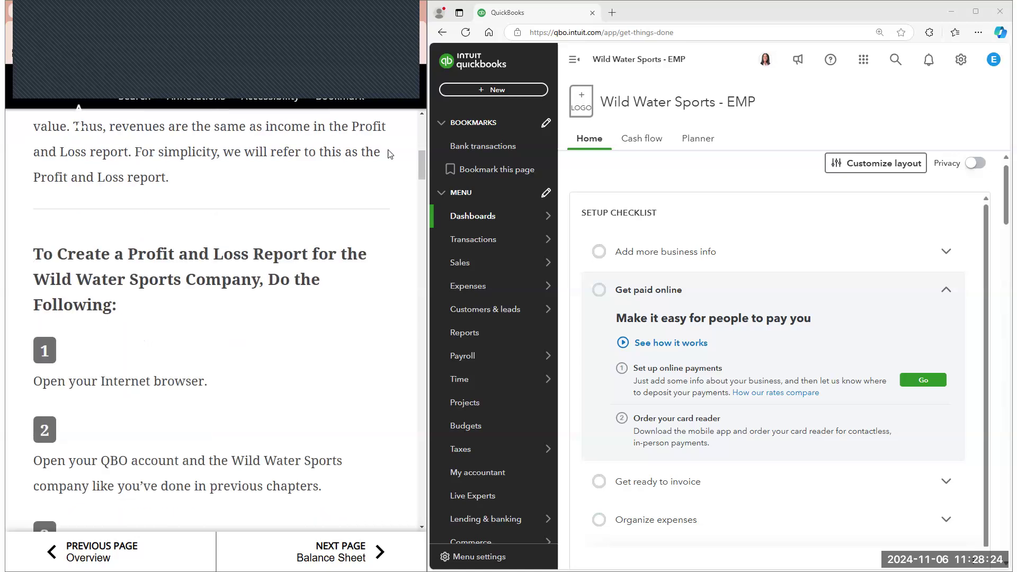
pyautogui.scroll(-2, 390, 154)
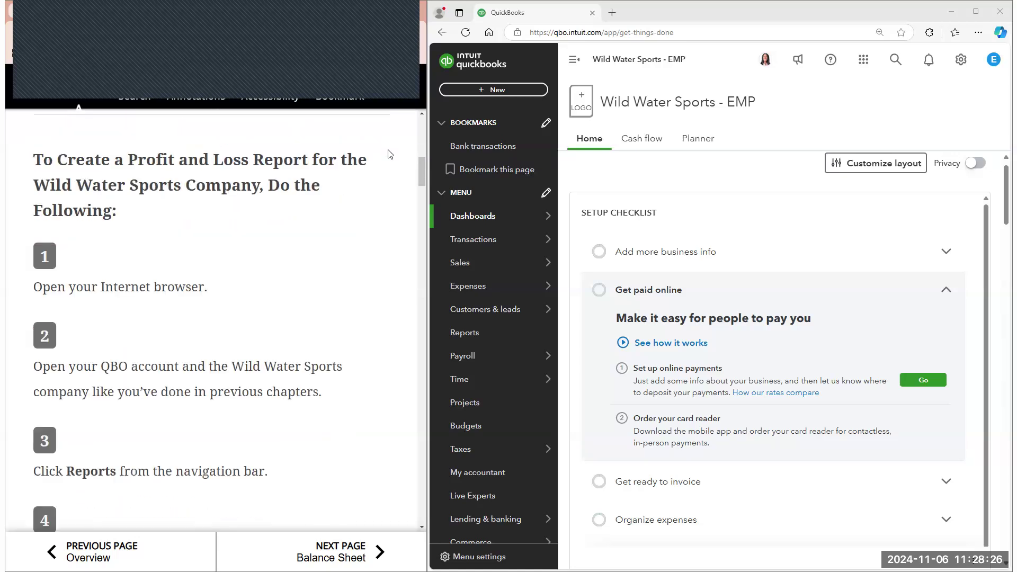
pyautogui.scroll(-1, 353, 188)
pyautogui.scroll(-1, 354, 188)
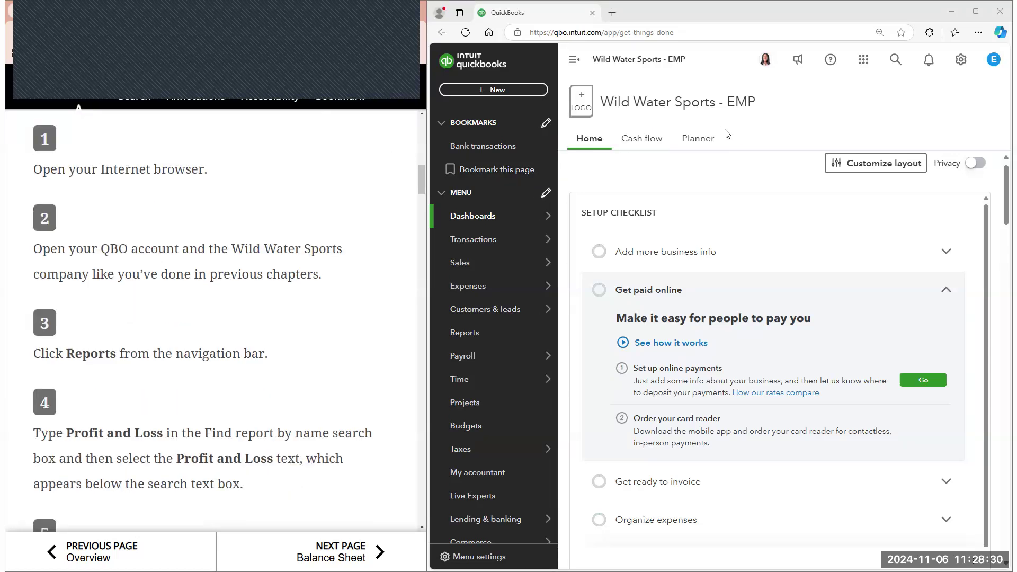
pyautogui.scroll(-2, 317, 166)
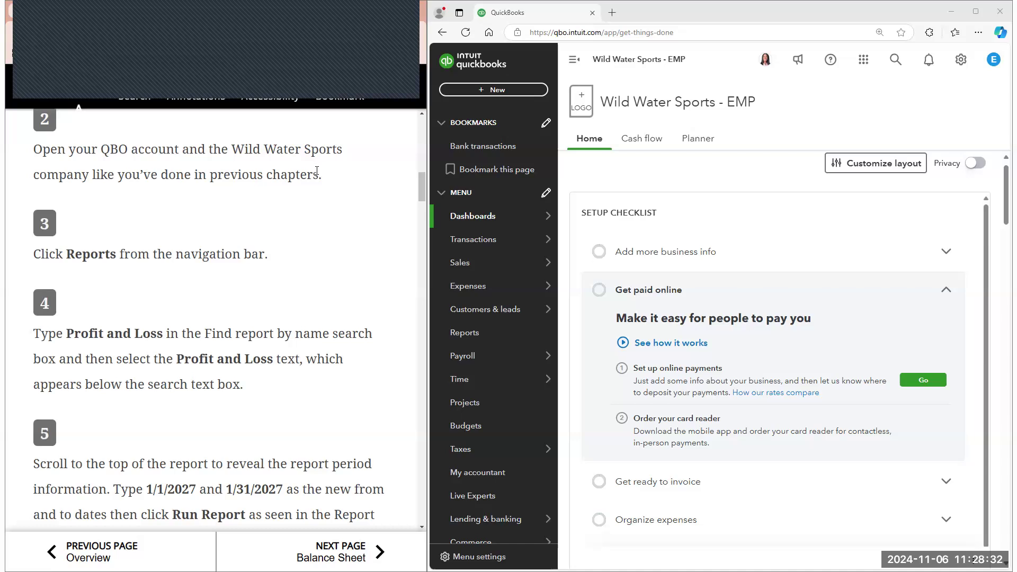
pyautogui.scroll(-1, 324, 178)
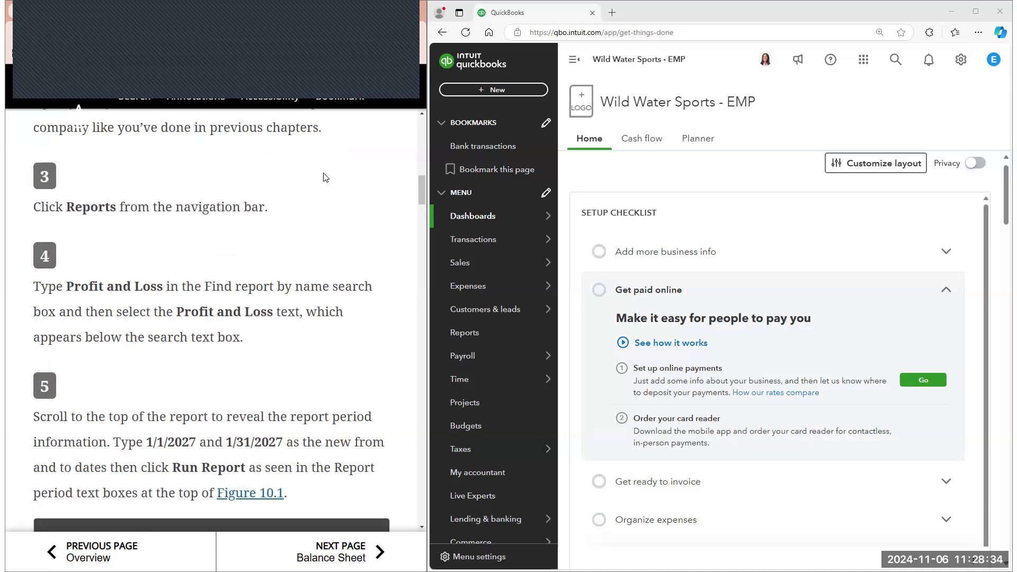
pyautogui.scroll(-1, 397, 209)
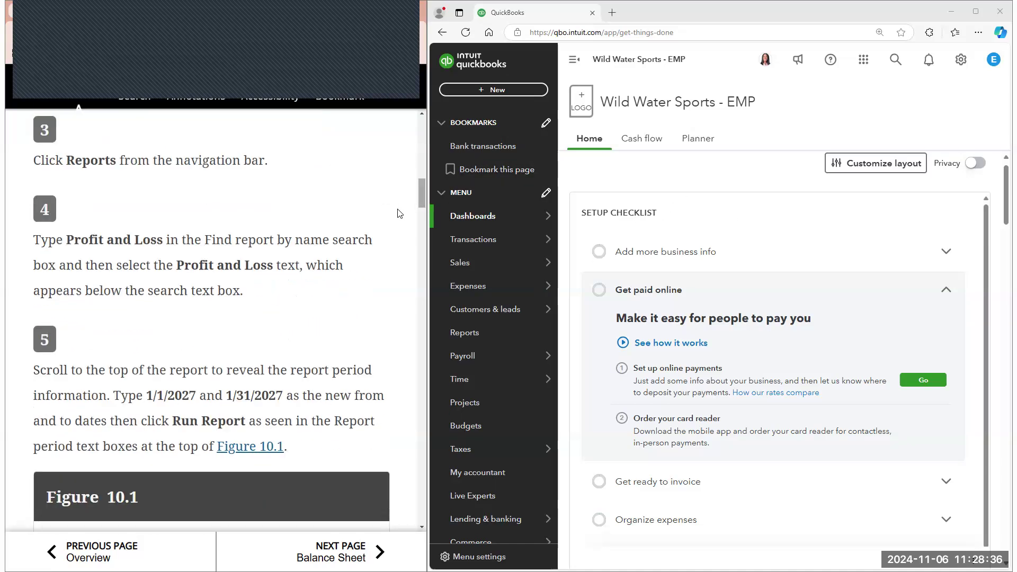
# Search the QuickBooks reports for "profit" and open the Profit and Loss report
pyautogui.click(483, 332)
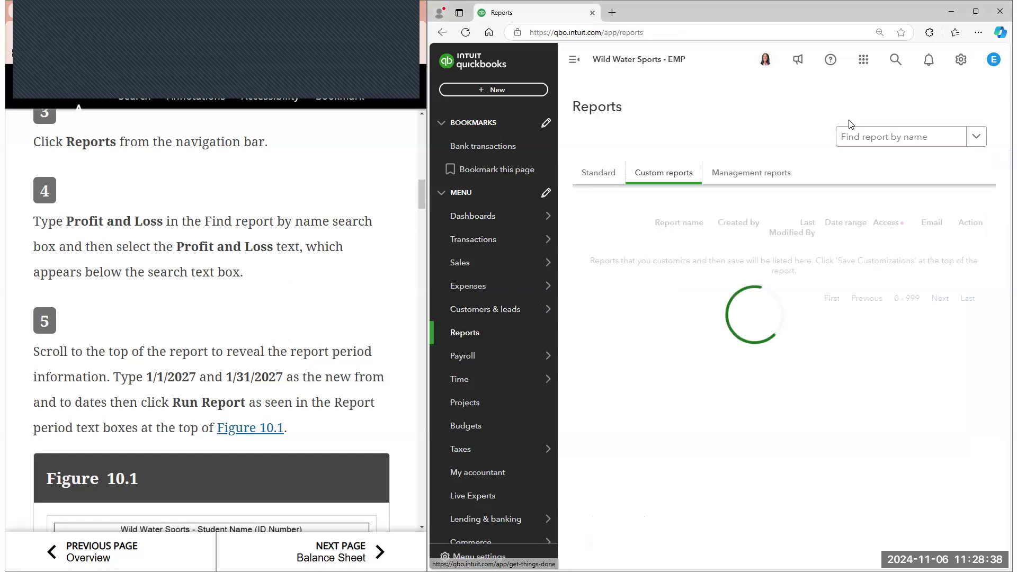
pyautogui.click(859, 139)
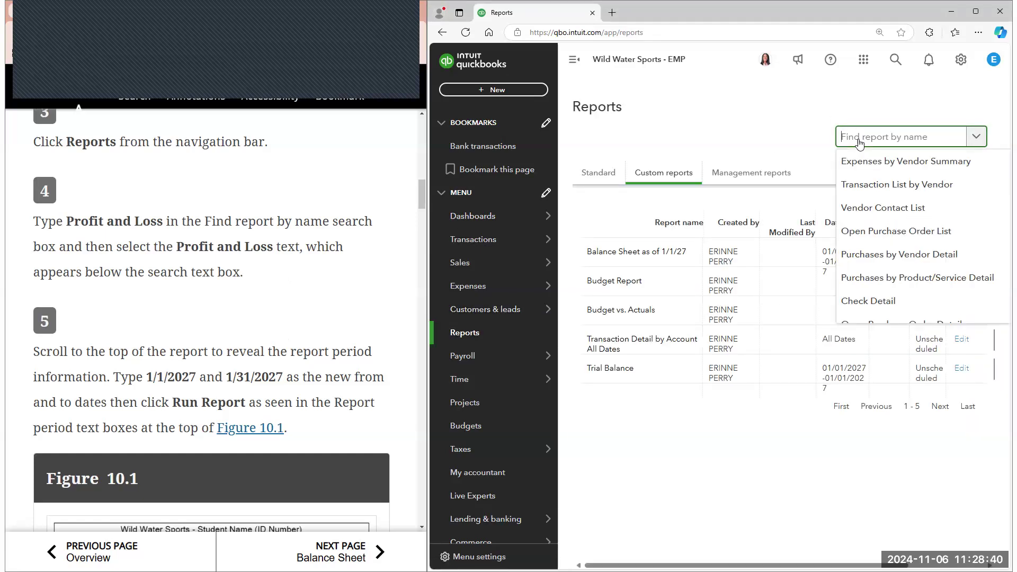
pyautogui.write('pr')
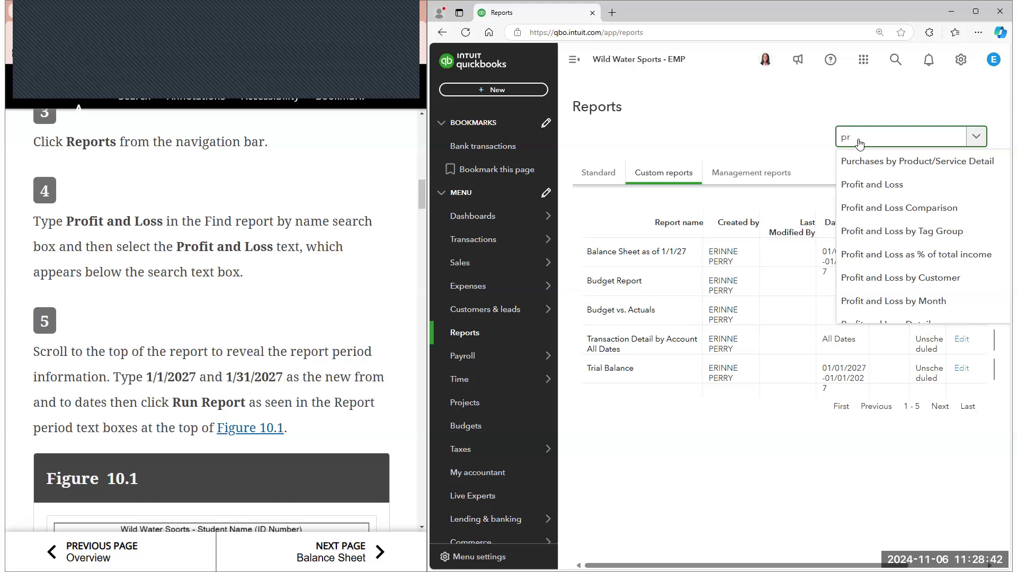
pyautogui.write('ofit')
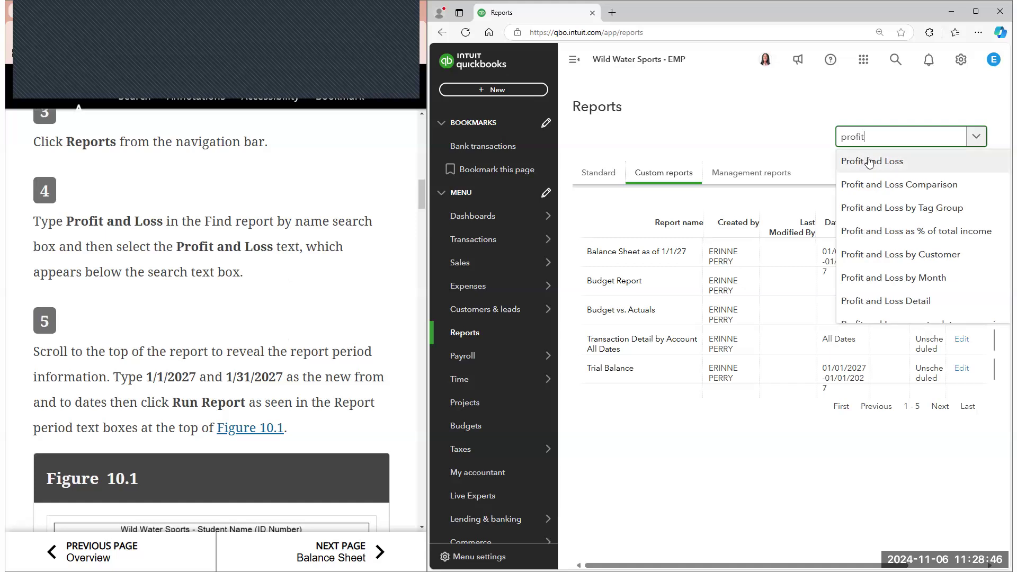
pyautogui.click(869, 161)
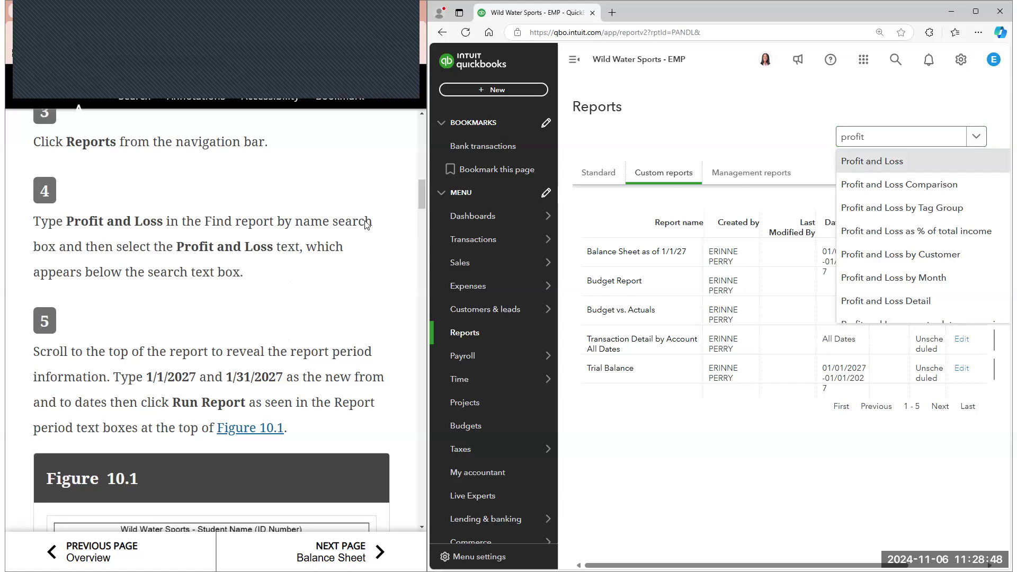
# Set the Profit and Loss report period's start date to 01/01/2027
pyautogui.scroll(-3, 367, 225)
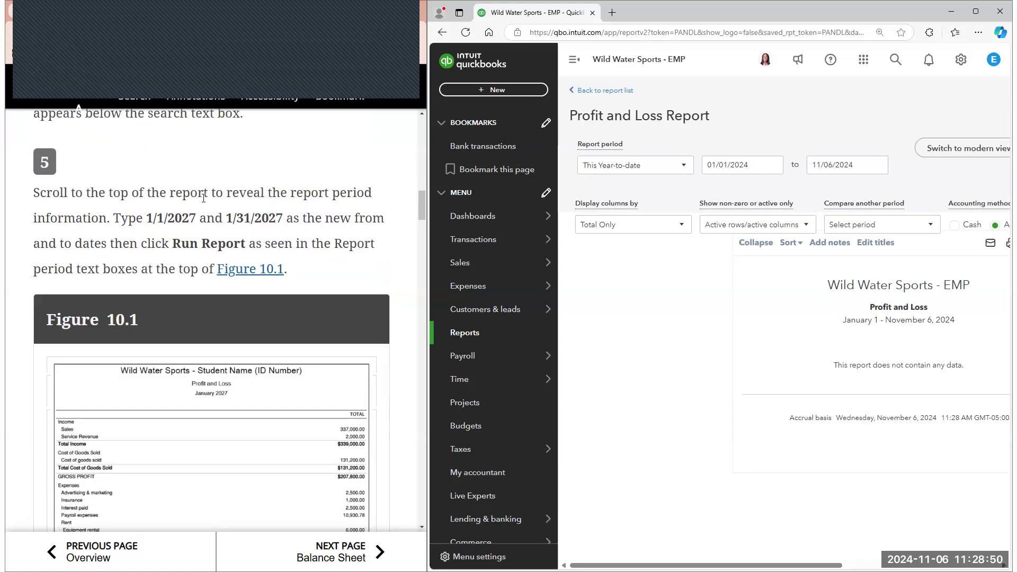
pyautogui.click(776, 169)
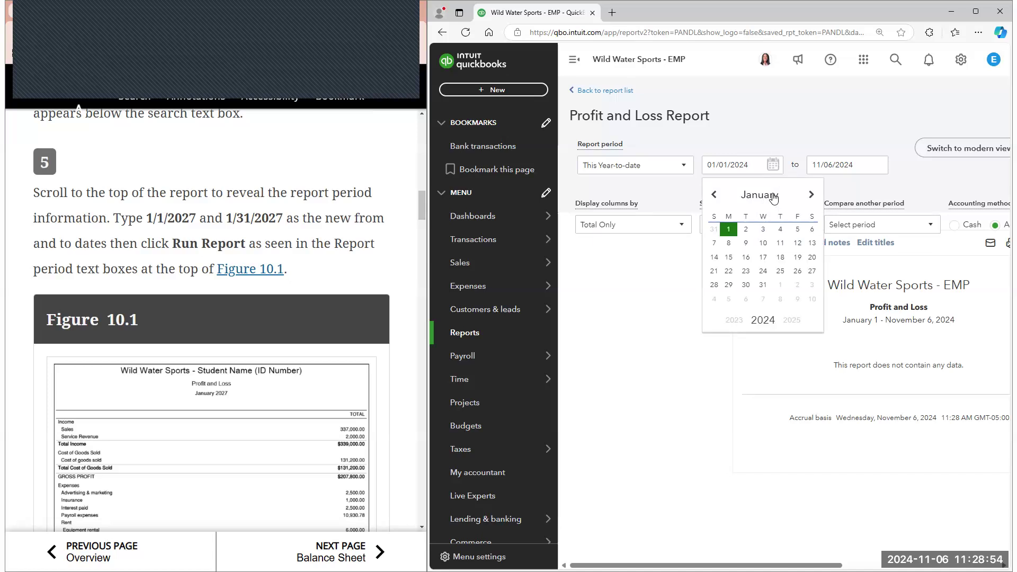
pyautogui.click(774, 199)
pyautogui.click(773, 200)
pyautogui.click(790, 322)
pyautogui.click(796, 323)
pyautogui.click(796, 324)
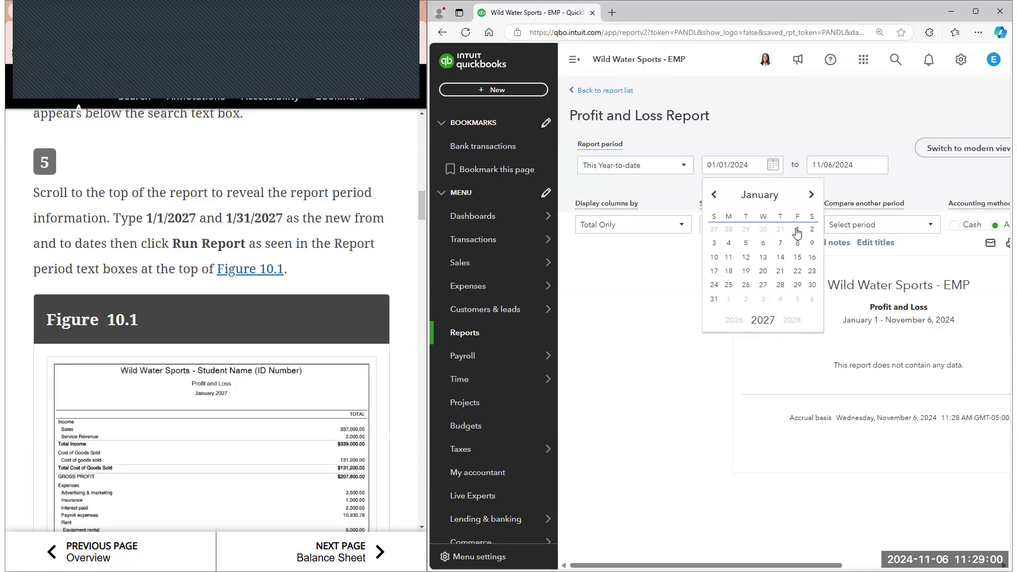
pyautogui.click(797, 232)
# Set the report period's end date to 01/31/2027 and run the report with the navigation menu collapsed
pyautogui.click(877, 166)
pyautogui.click(871, 195)
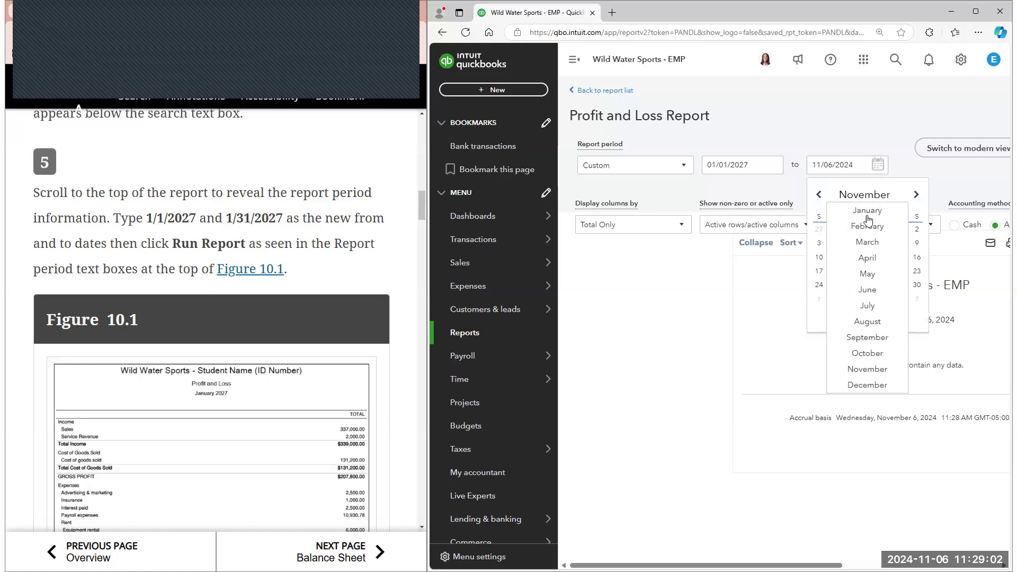
pyautogui.click(868, 212)
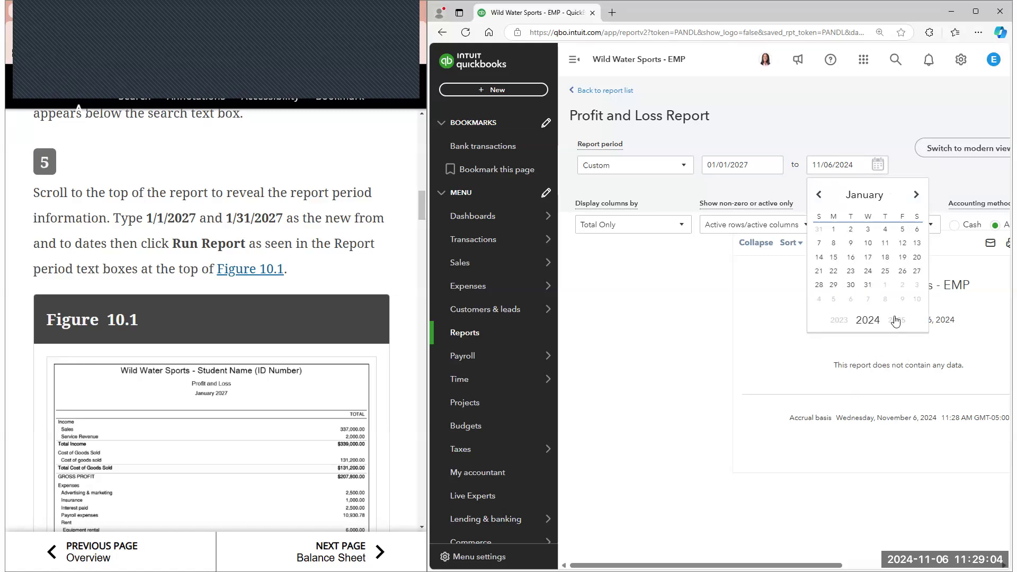
pyautogui.click(876, 163)
pyautogui.click(900, 320)
pyautogui.click(901, 320)
pyautogui.click(899, 321)
pyautogui.click(820, 299)
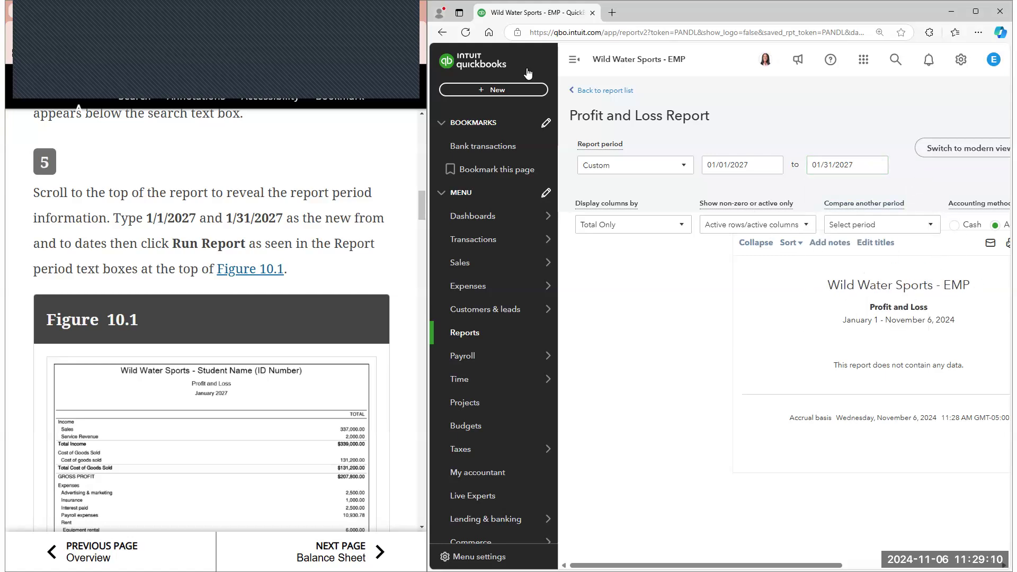
pyautogui.click(573, 59)
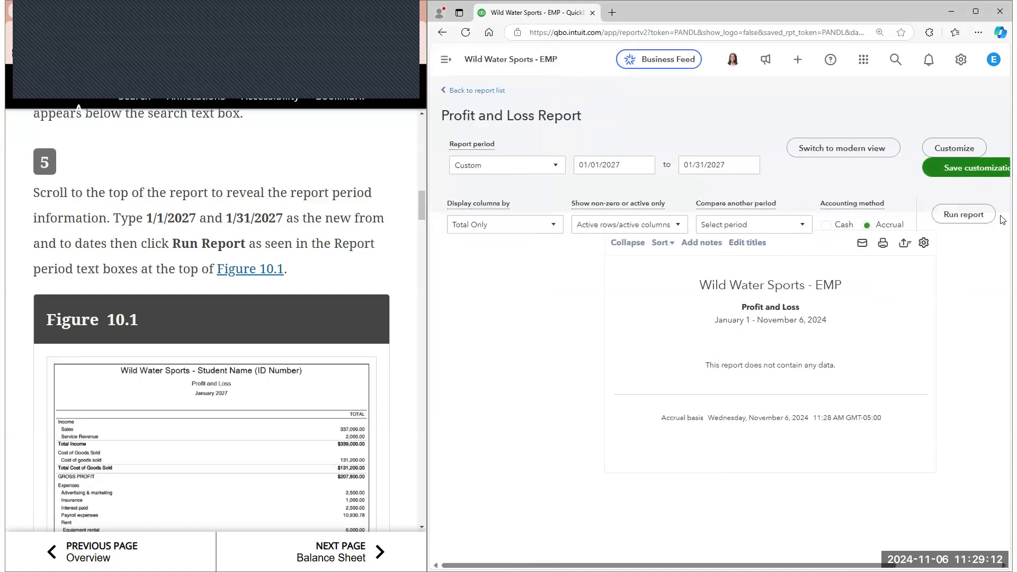
pyautogui.click(963, 215)
# Compare the January 2027 Profit and Loss report down to net income with an enlarged view of Figure 10.1, closing the figure when done
pyautogui.scroll(-3, 354, 279)
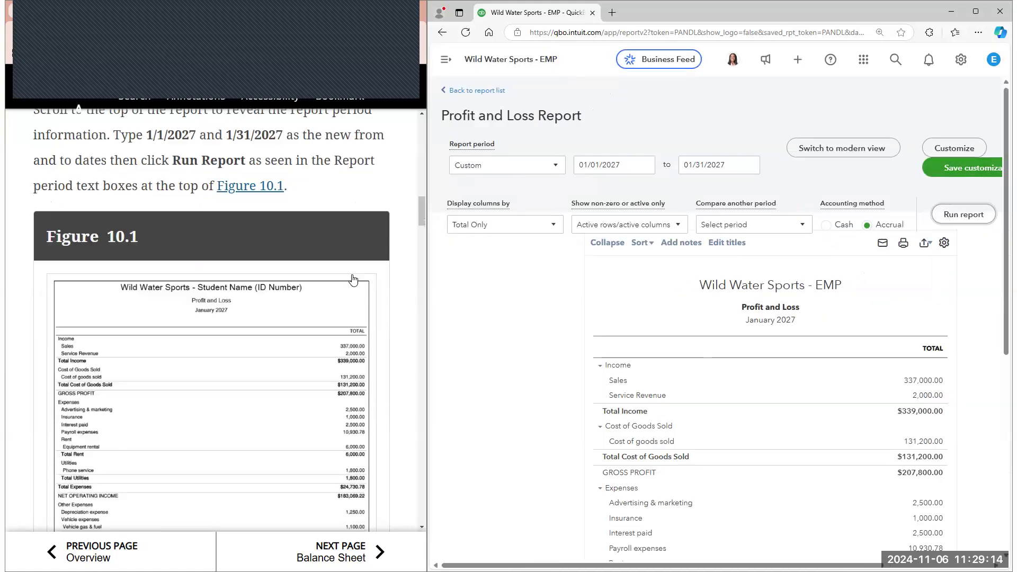
pyautogui.scroll(-3, 353, 279)
pyautogui.scroll(-1, 768, 344)
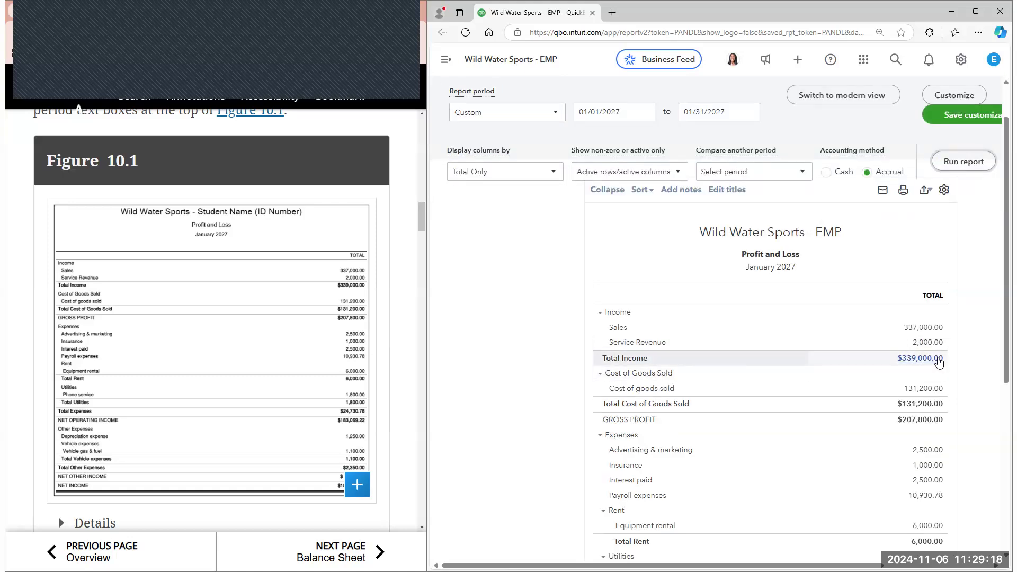
pyautogui.scroll(-1, 767, 344)
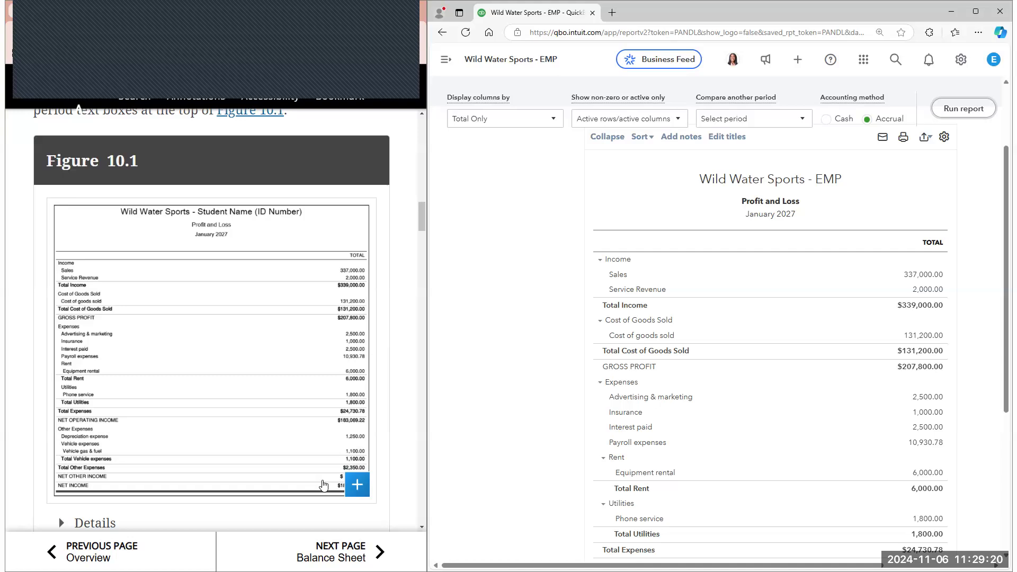
pyautogui.click(356, 484)
pyautogui.scroll(-4, 940, 458)
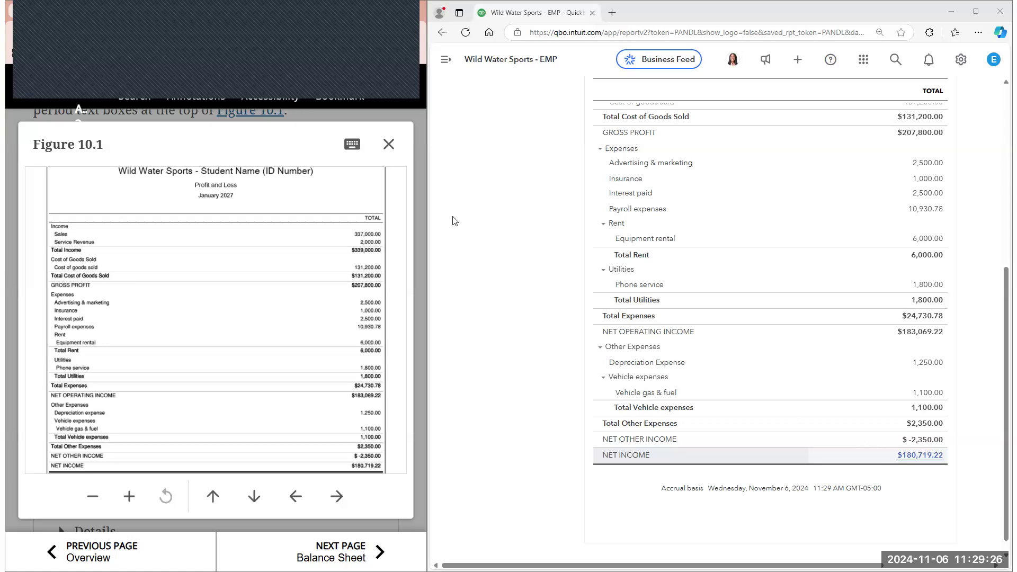
pyautogui.click(389, 144)
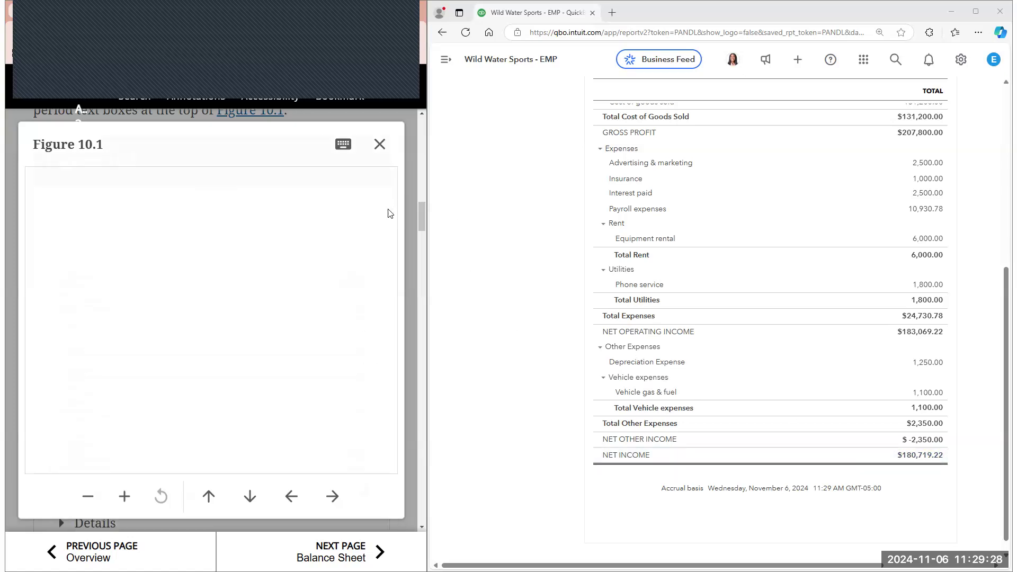
# Collapse the January 2027 Profit and Loss report's account details and compare it with Figure 10.2 in the e-book
pyautogui.scroll(-5, 59, 317)
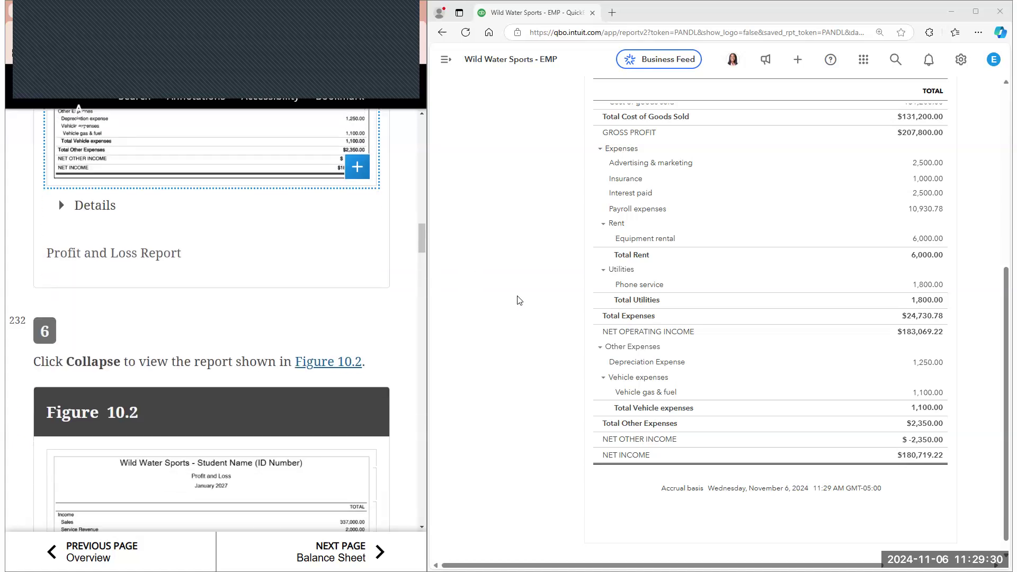
pyautogui.scroll(5, 567, 250)
pyautogui.click(605, 134)
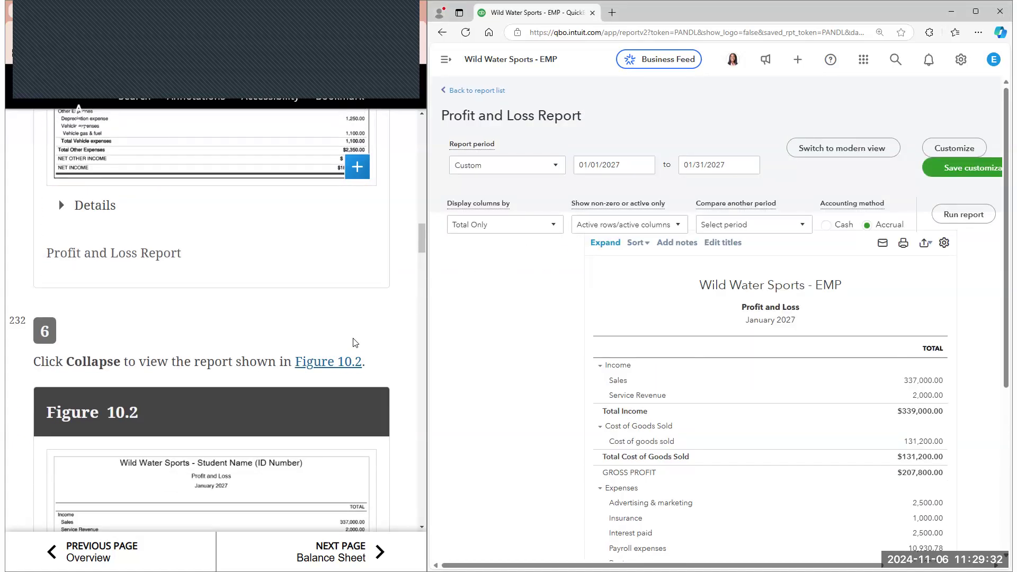
pyautogui.scroll(-3, 355, 343)
pyautogui.scroll(-5, 873, 385)
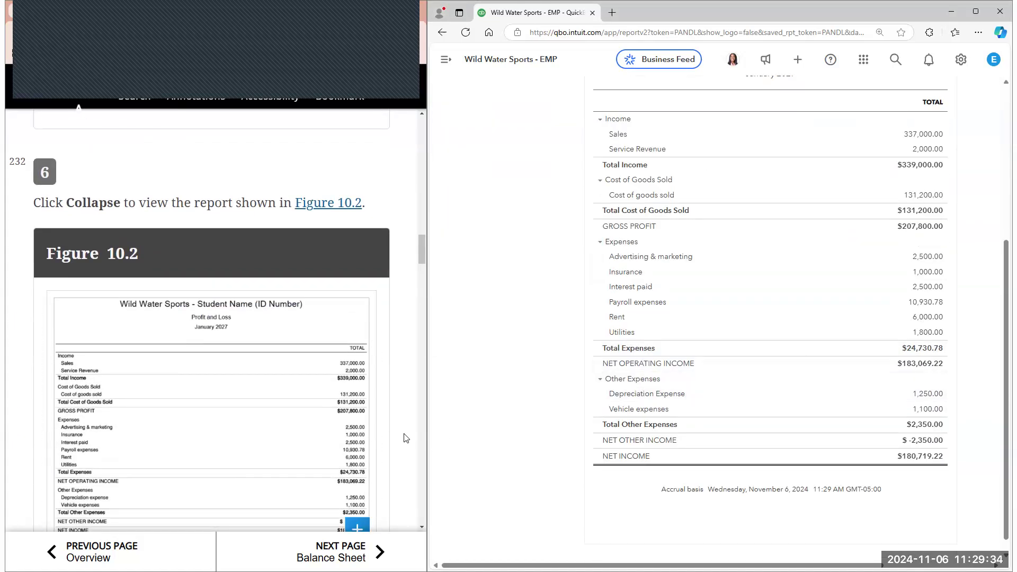
pyautogui.scroll(-5, 406, 437)
pyautogui.scroll(-2, 389, 439)
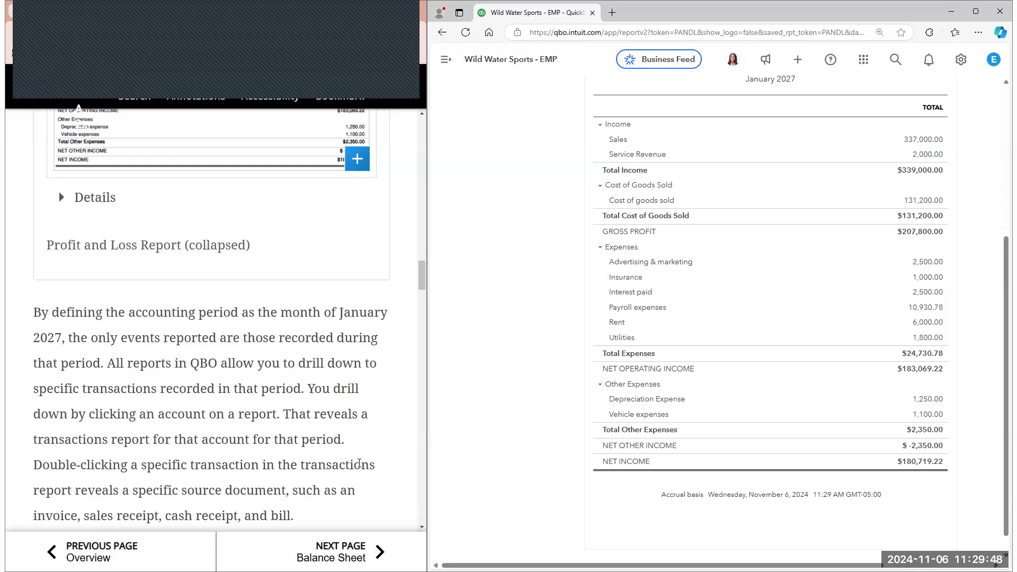
# Follow e-book step 7 and drill down into the Sales total of the Profit and Loss report to open its Transaction Report
pyautogui.scroll(-1, 317, 432)
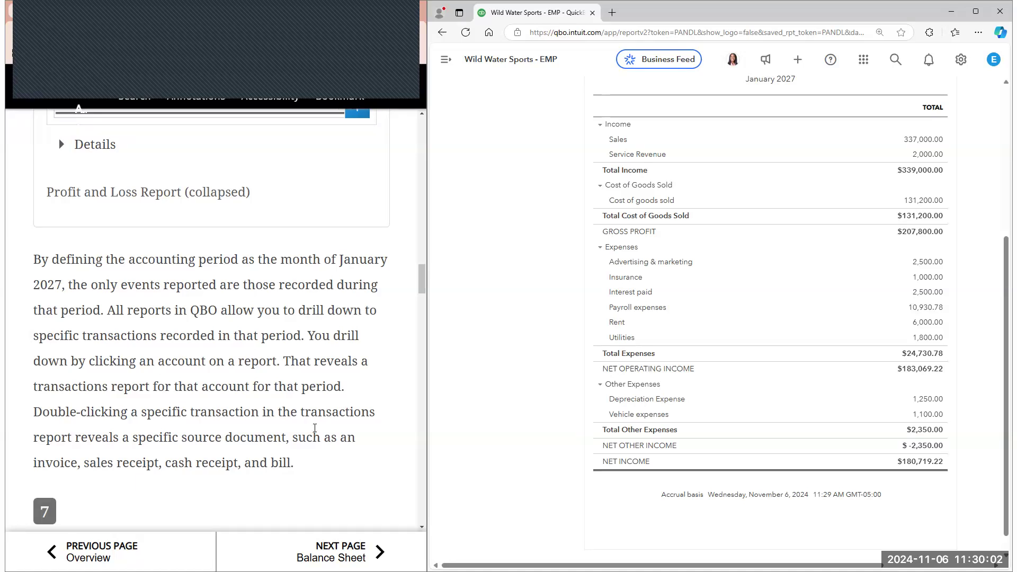
pyautogui.scroll(-1, 356, 470)
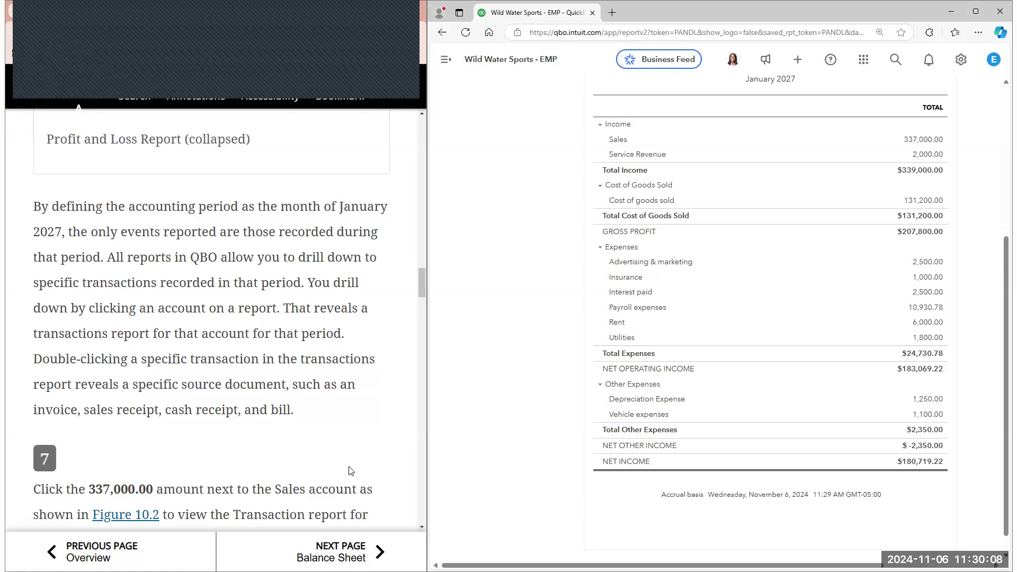
pyautogui.scroll(-1, 374, 423)
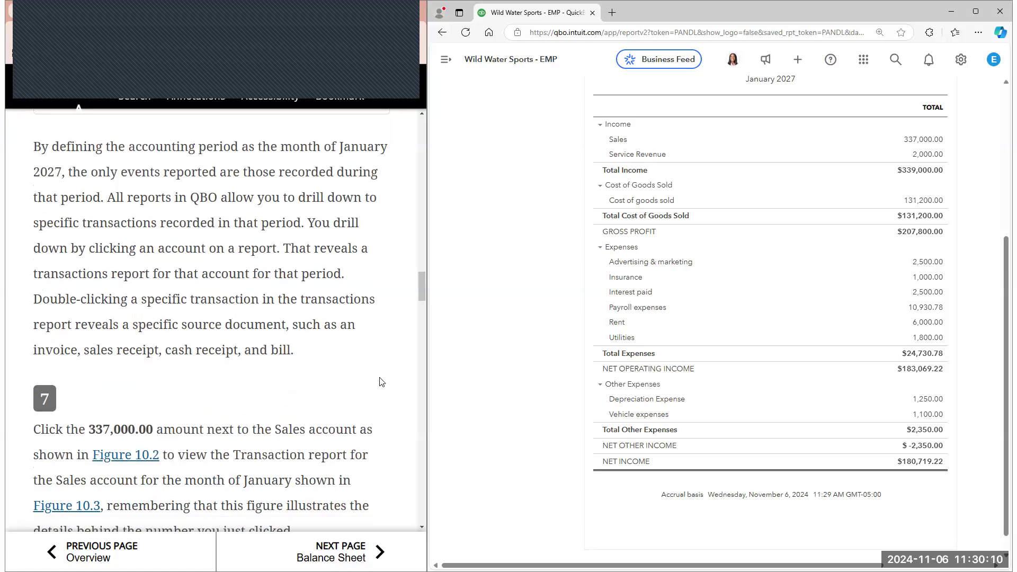
pyautogui.scroll(-1, 379, 329)
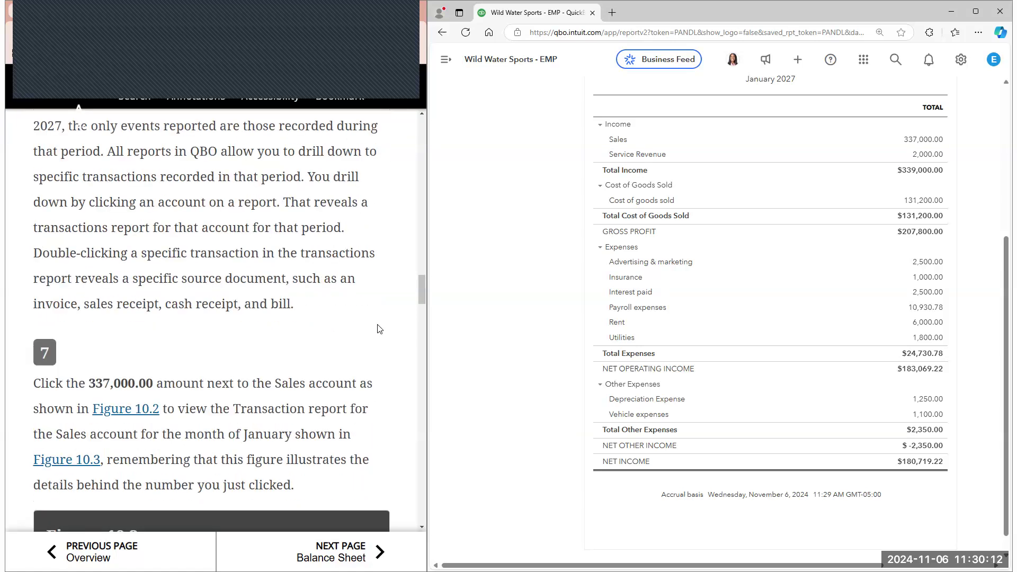
pyautogui.scroll(3, 588, 369)
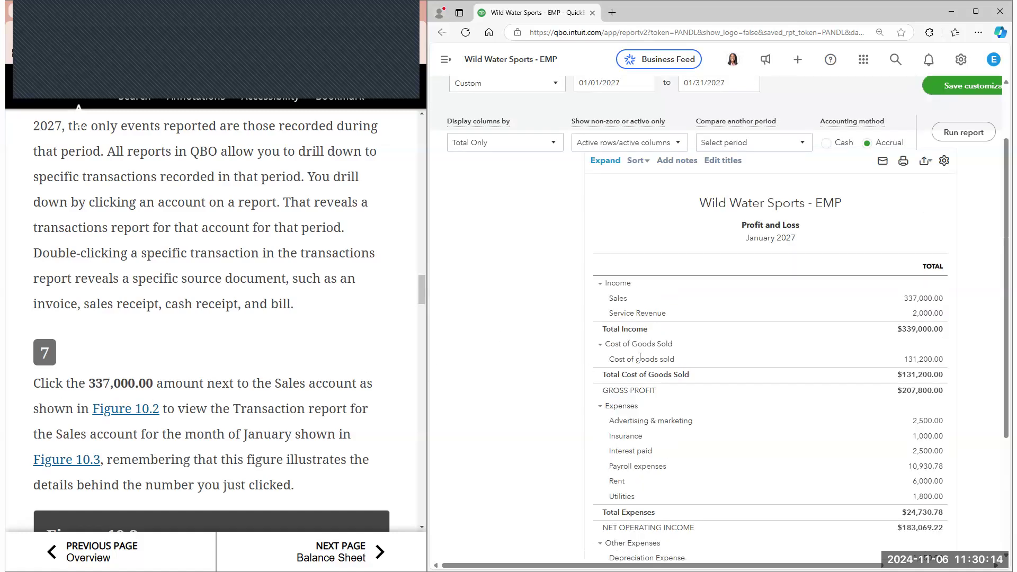
pyautogui.click(923, 298)
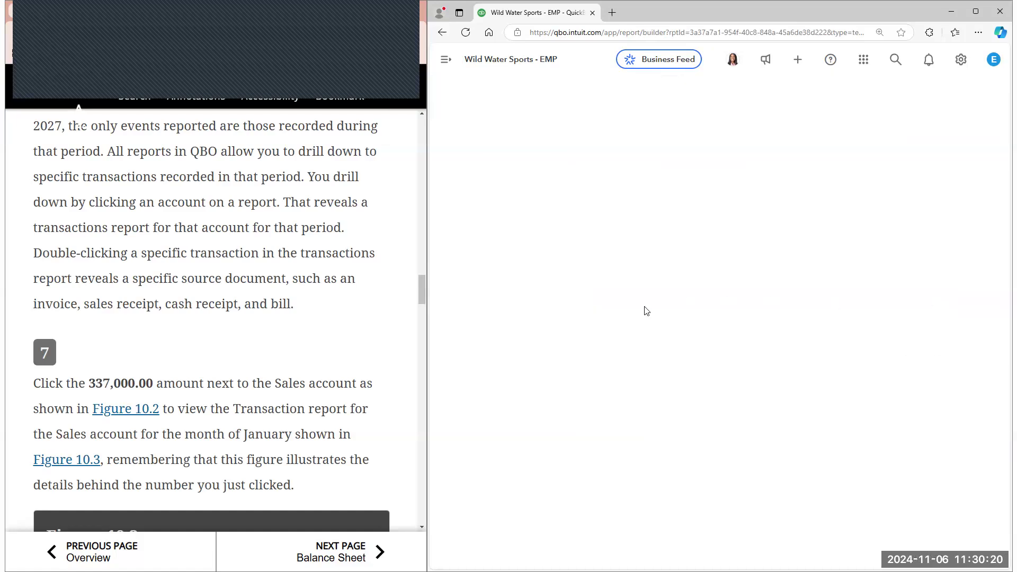
# Compare the Sales account's Transaction Report with an enlarged view of Figure 10.3, closing the figure when done
pyautogui.scroll(-2, 355, 366)
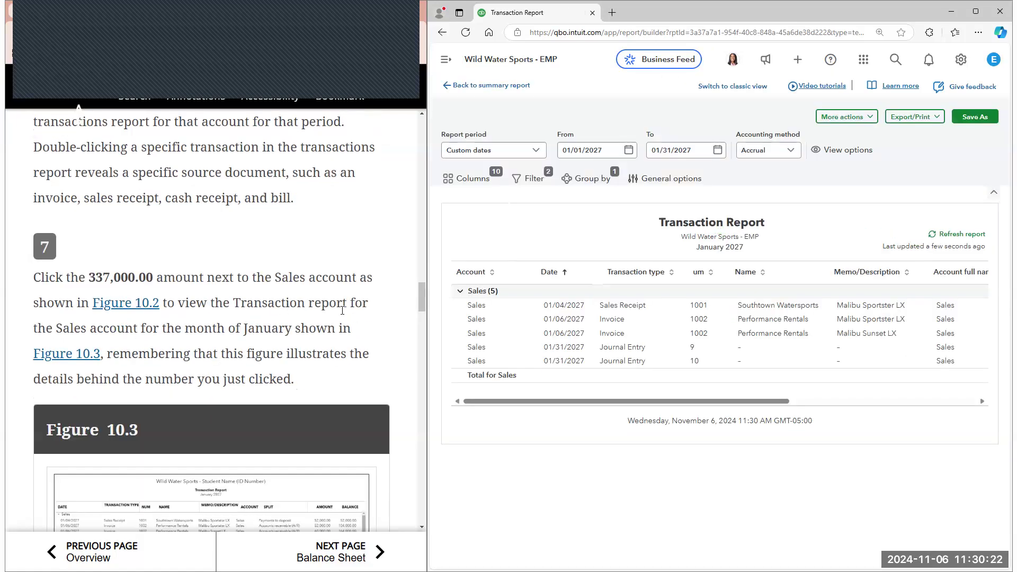
pyautogui.scroll(-1, 358, 311)
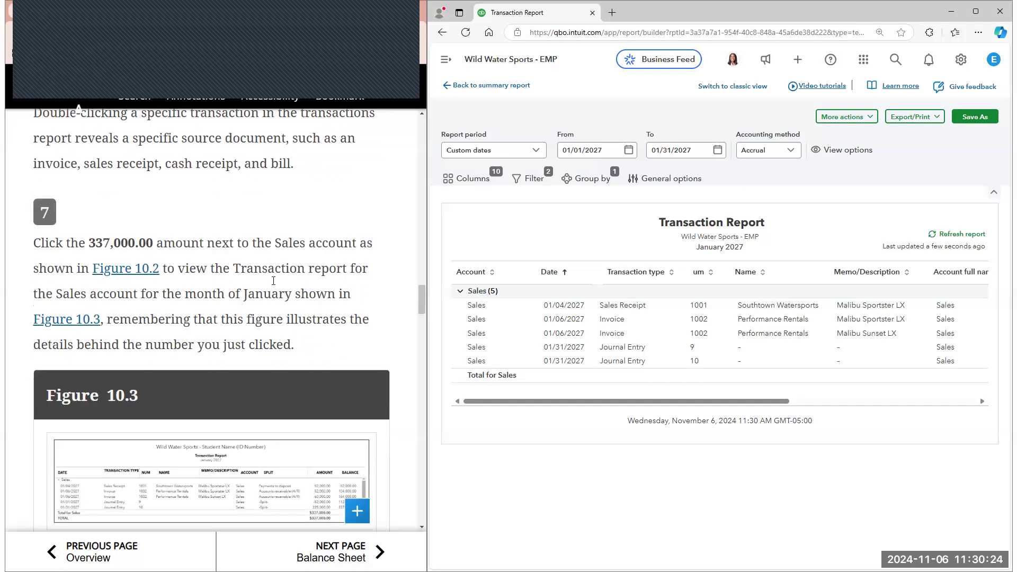
pyautogui.scroll(-1, 353, 281)
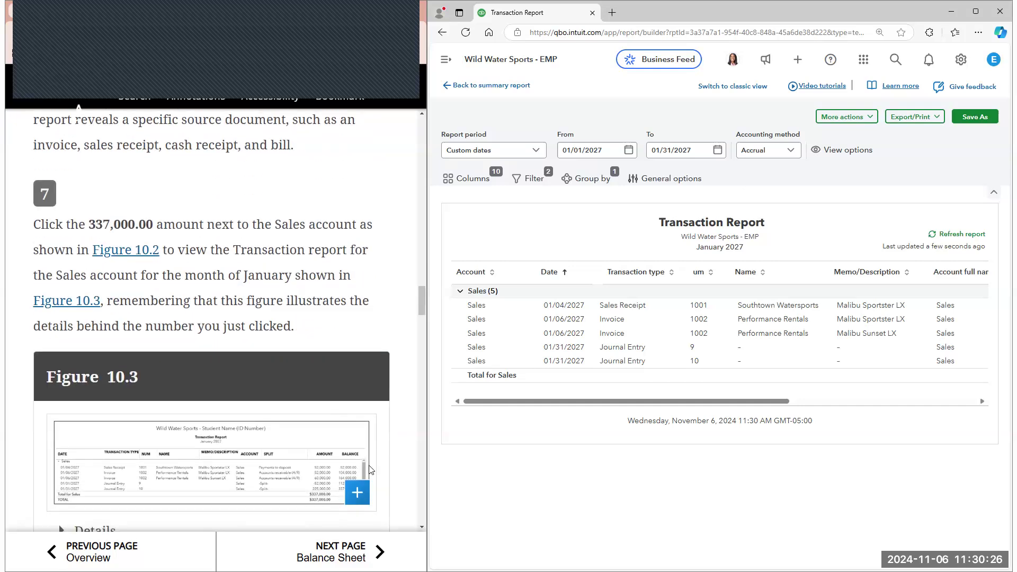
pyautogui.scroll(-2, 369, 475)
pyautogui.click(358, 443)
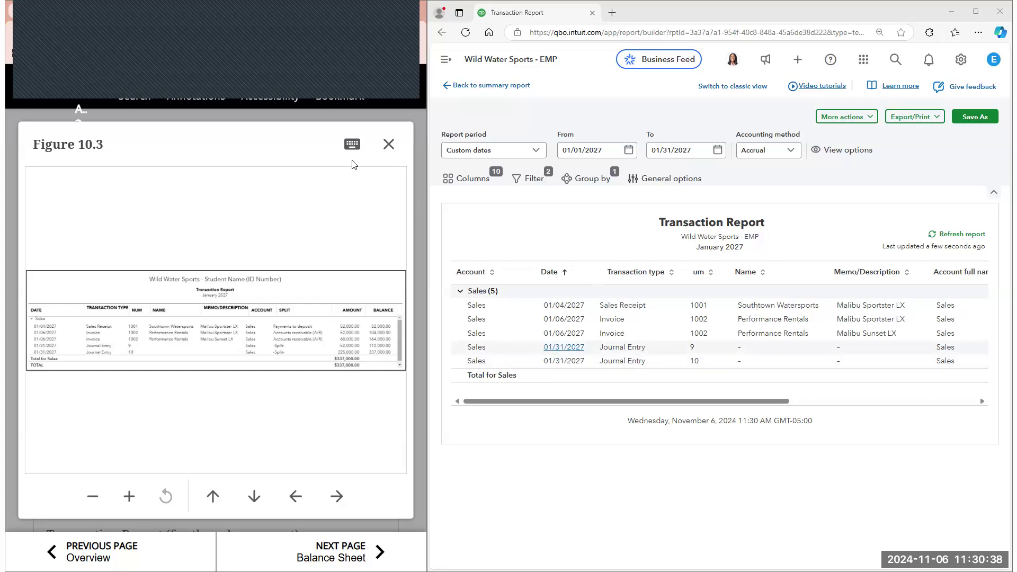
pyautogui.press('Escape')
# Open the Performance Rentals invoice from its Malibu Sunset LX line in the Transaction Report and close the autofill pane
pyautogui.scroll(-4, 339, 365)
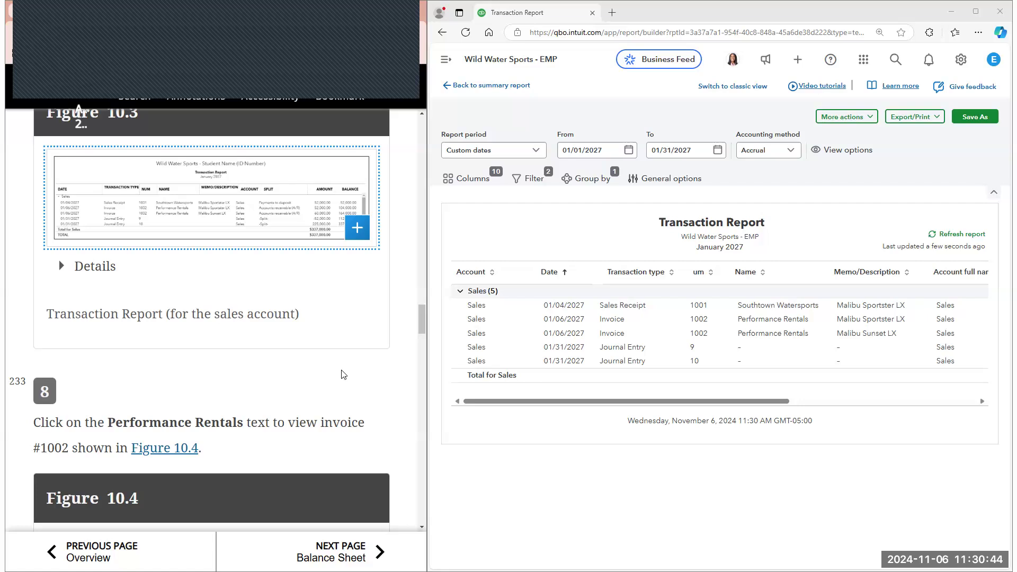
pyautogui.scroll(-2, 341, 374)
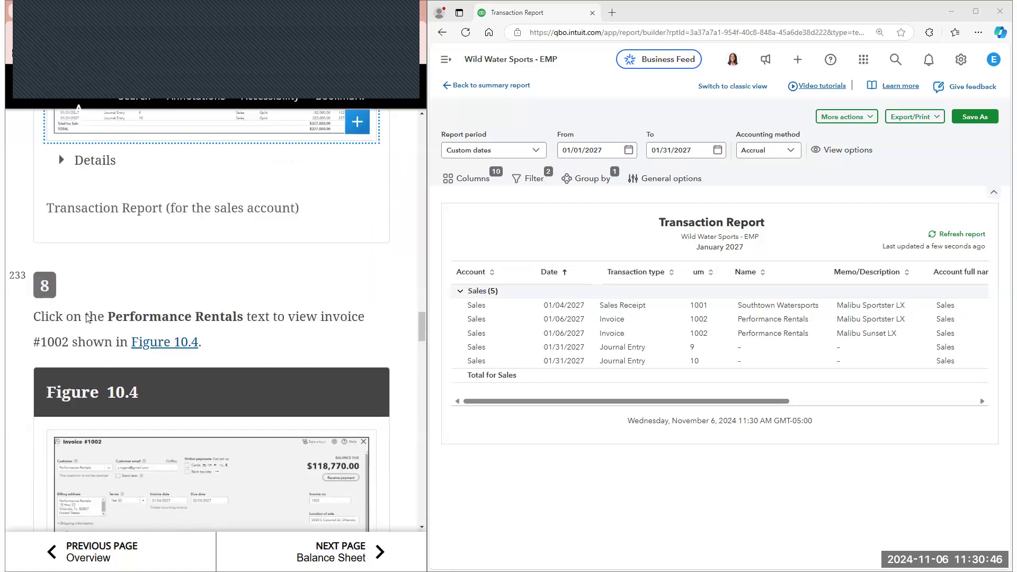
pyautogui.scroll(-1, 284, 286)
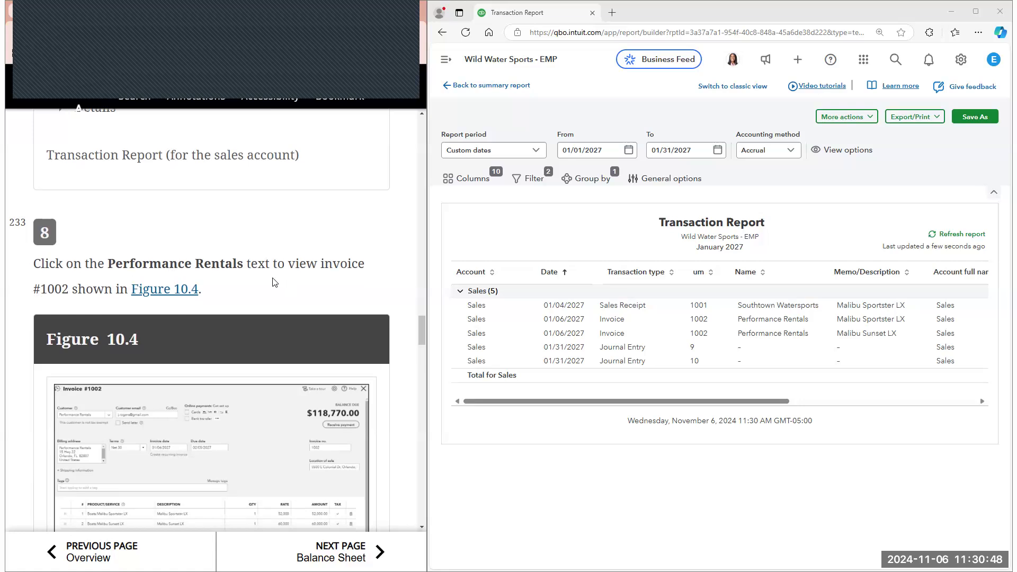
pyautogui.click(697, 337)
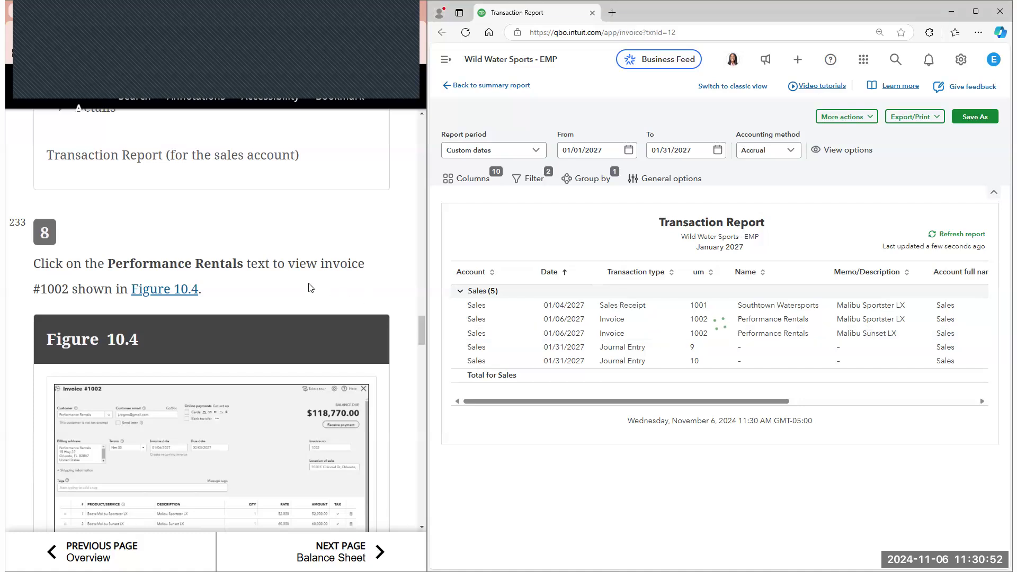
pyautogui.scroll(-2, 416, 311)
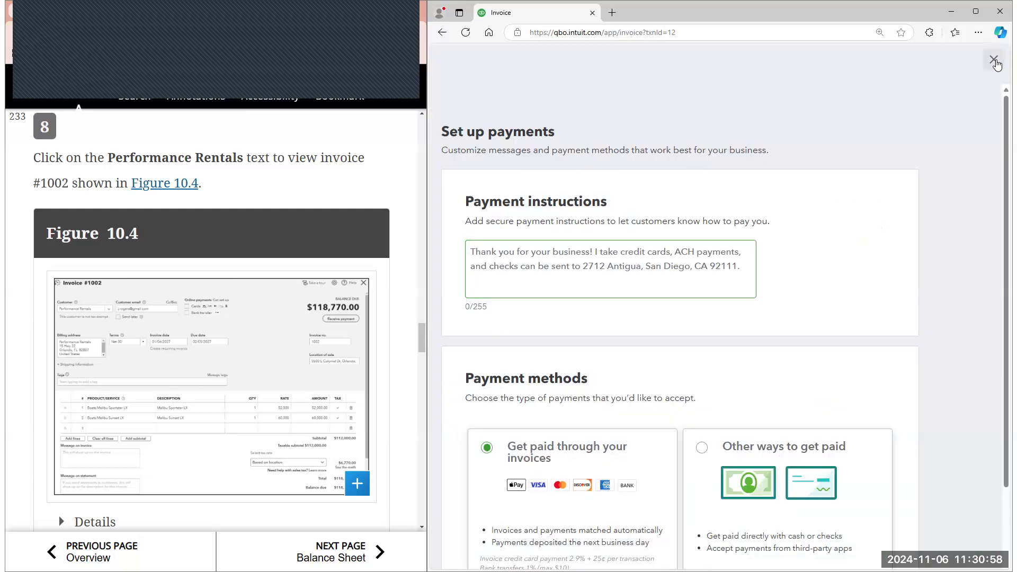
pyautogui.click(993, 60)
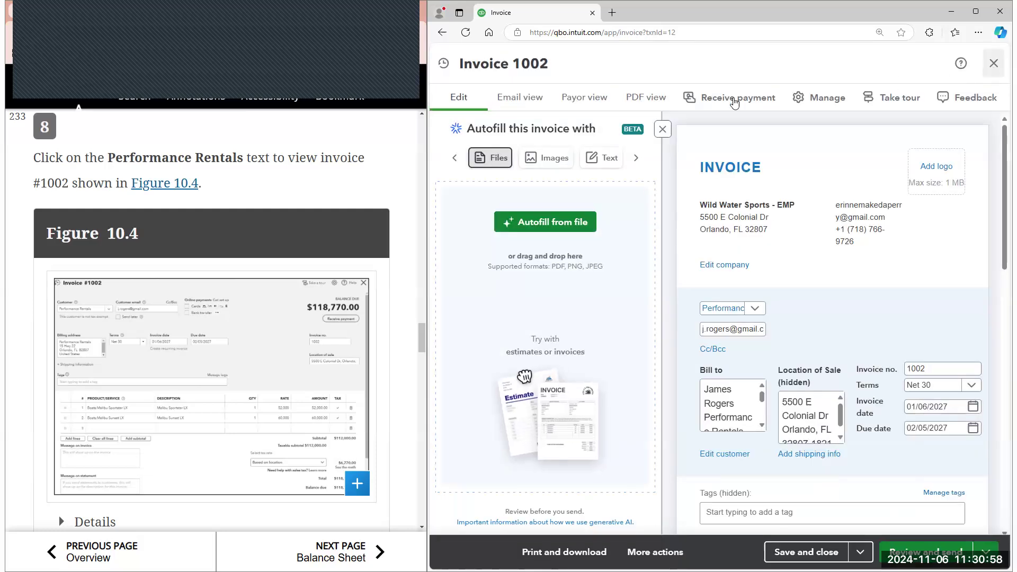
pyautogui.click(667, 132)
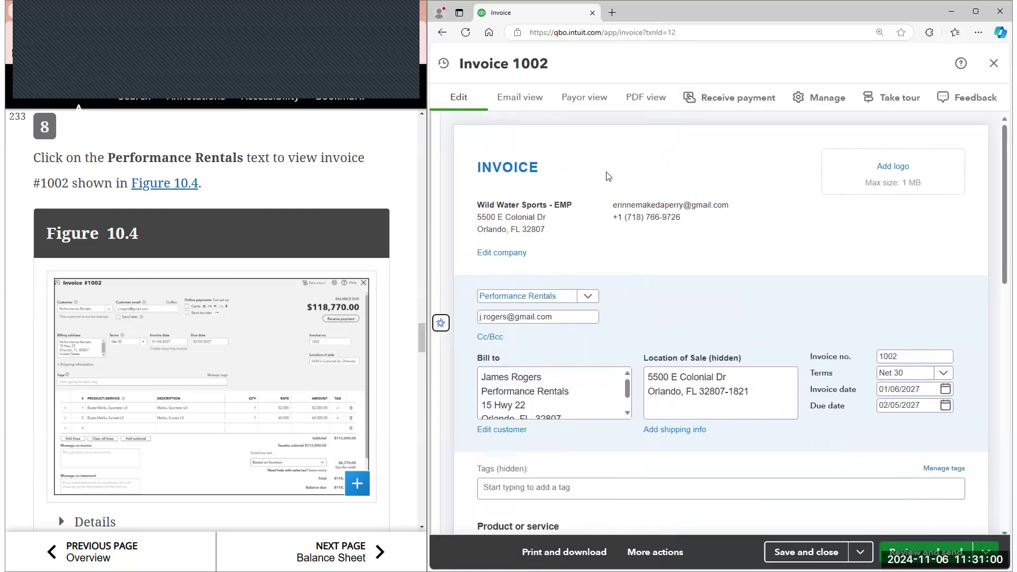
# Compare the Performance Rentals invoice's customer details, terms, dates and product lines with Figure 10.4
pyautogui.scroll(-2, 610, 167)
pyautogui.scroll(-1, 610, 164)
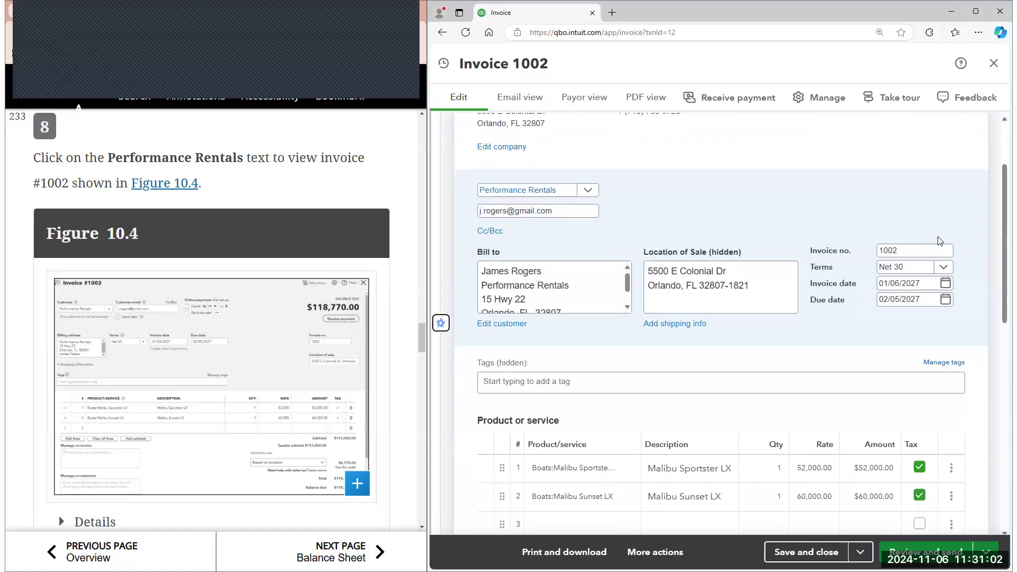
pyautogui.click(313, 325)
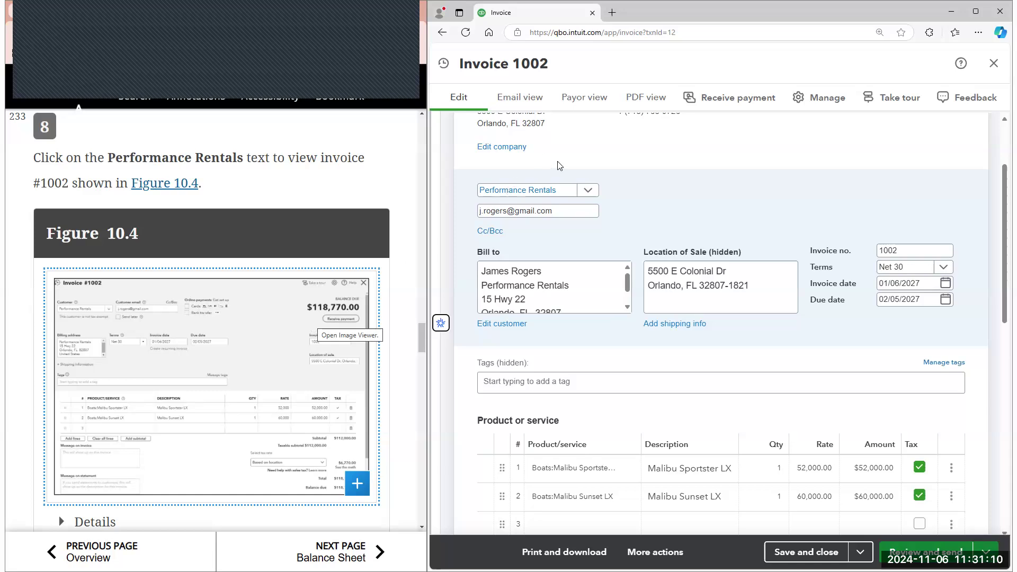
pyautogui.scroll(2, 536, 230)
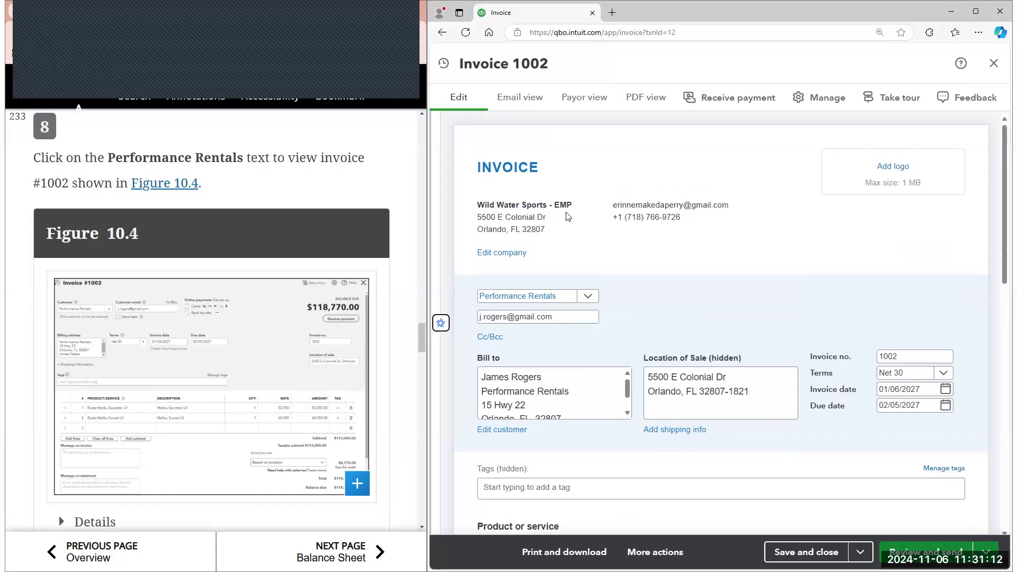
pyautogui.scroll(-1, 577, 255)
pyautogui.scroll(-1, 587, 293)
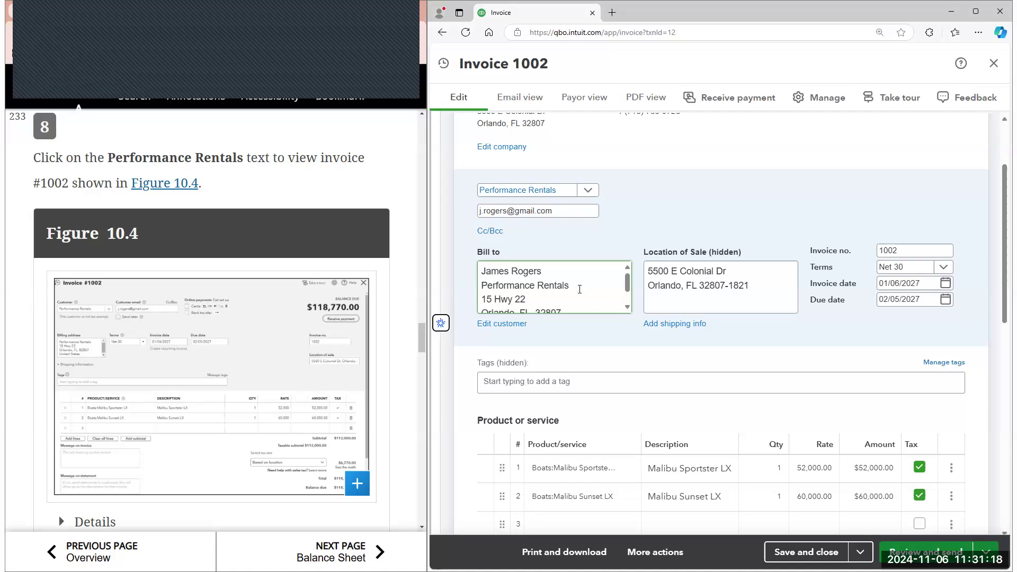
pyautogui.scroll(-3, 579, 289)
pyautogui.click(571, 367)
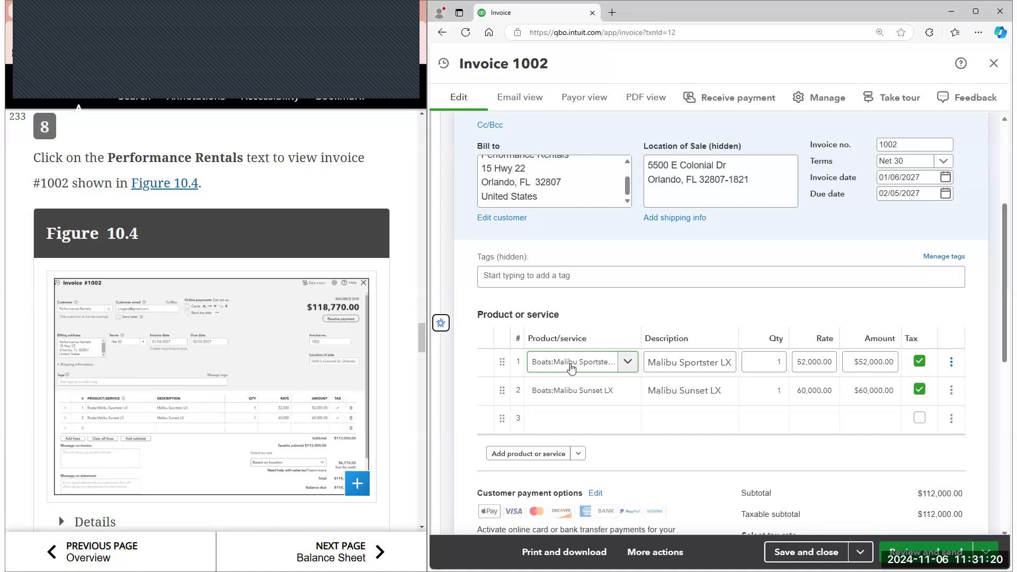
pyautogui.click(566, 391)
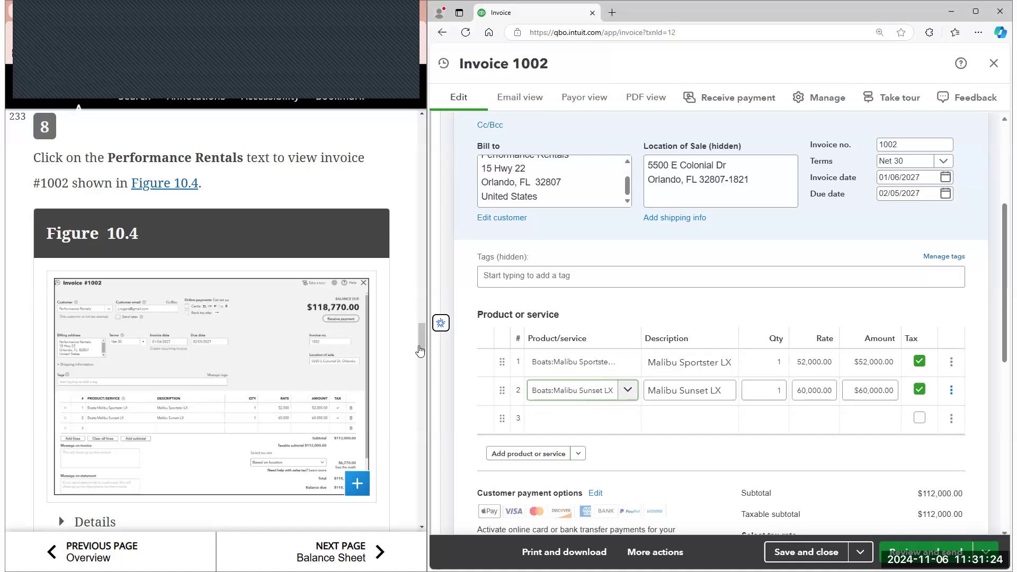
# Follow e-book step 9: close the invoice and return from the Transaction Report to the Profit and Loss summary report
pyautogui.scroll(-1, 571, 397)
pyautogui.scroll(-4, 247, 306)
pyautogui.scroll(-1, 256, 317)
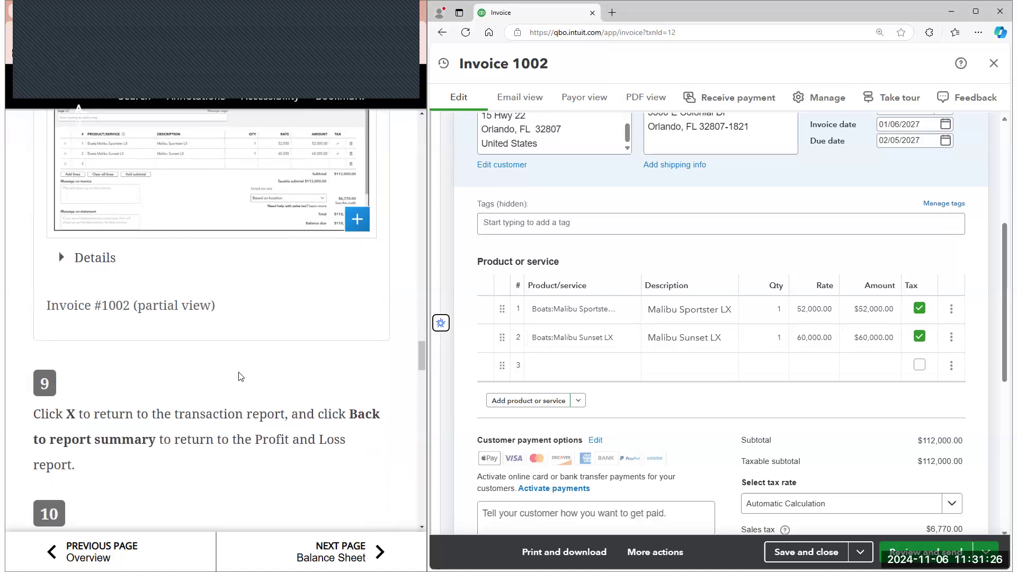
pyautogui.click(994, 70)
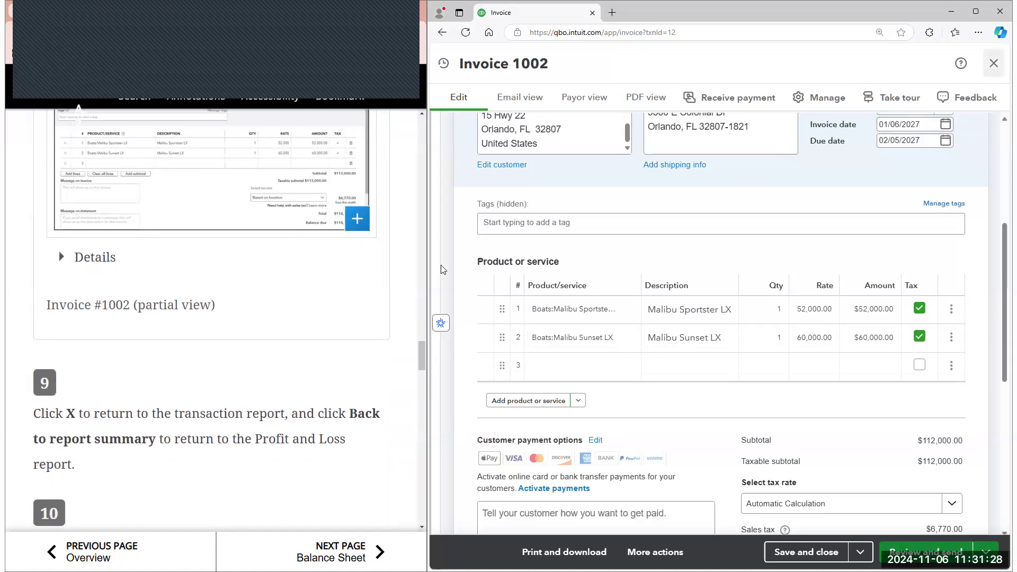
pyautogui.scroll(-2, 373, 309)
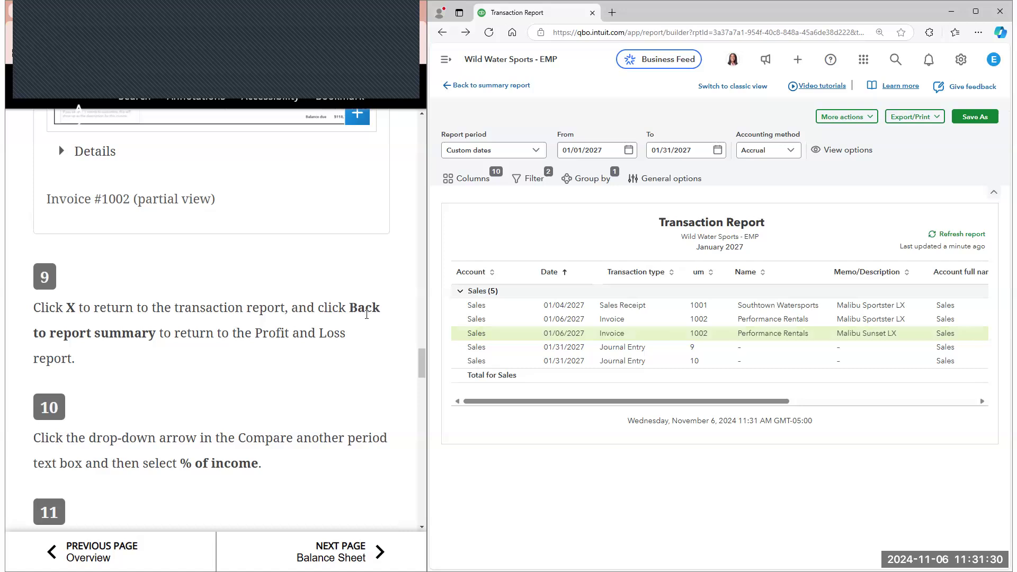
pyautogui.click(503, 88)
# Select % of Income as the comparison for the January 2027 Profit and Loss report, as e-book step 10 instructs
pyautogui.scroll(-2, 341, 294)
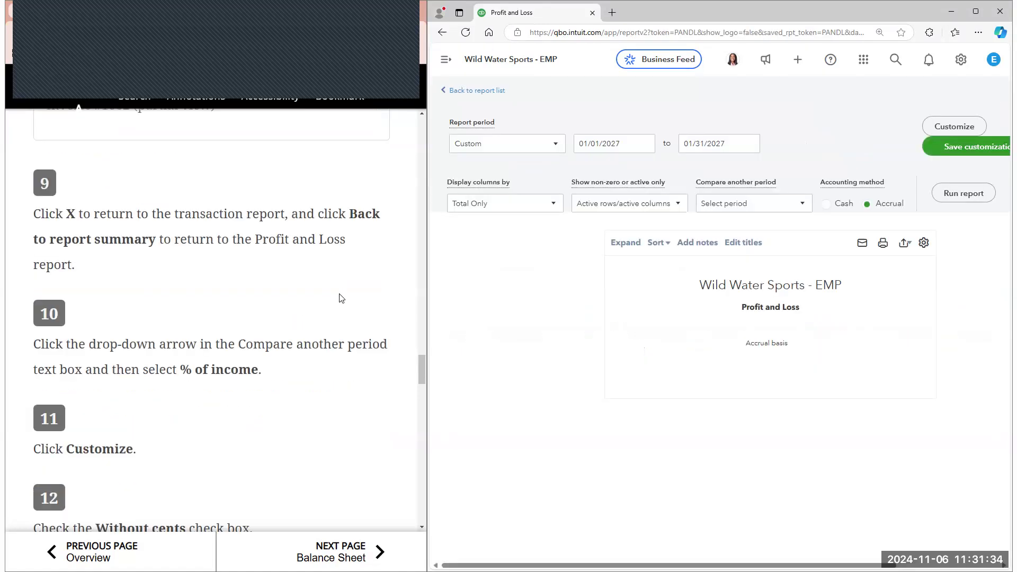
pyautogui.scroll(-1, 341, 294)
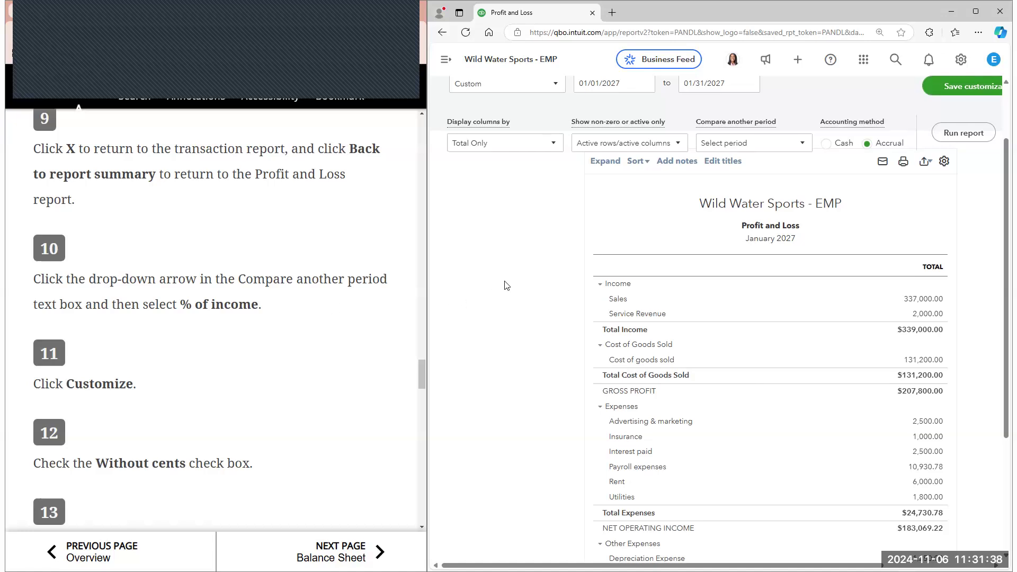
pyautogui.scroll(2, 507, 285)
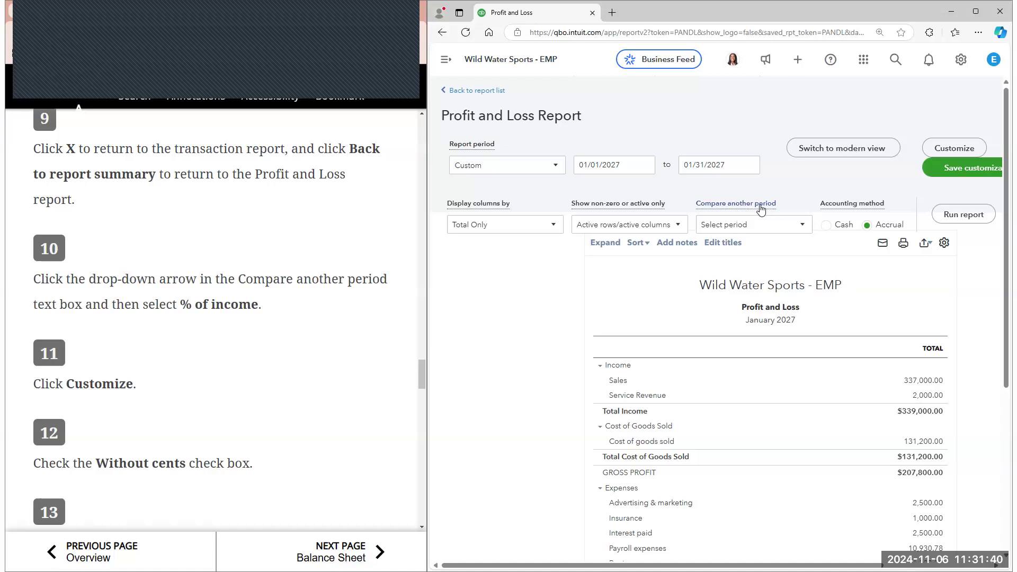
pyautogui.click(763, 225)
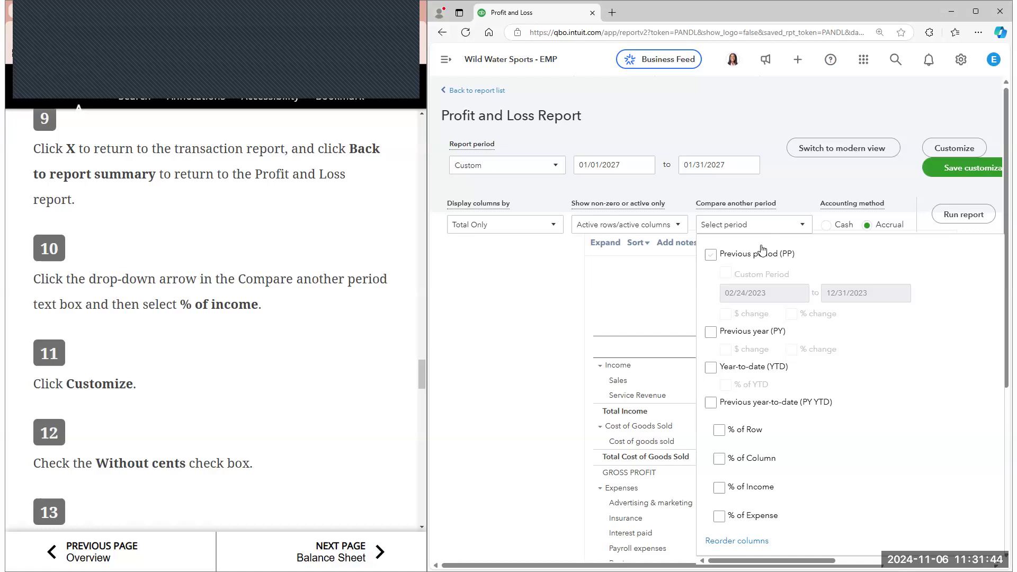
pyautogui.click(719, 489)
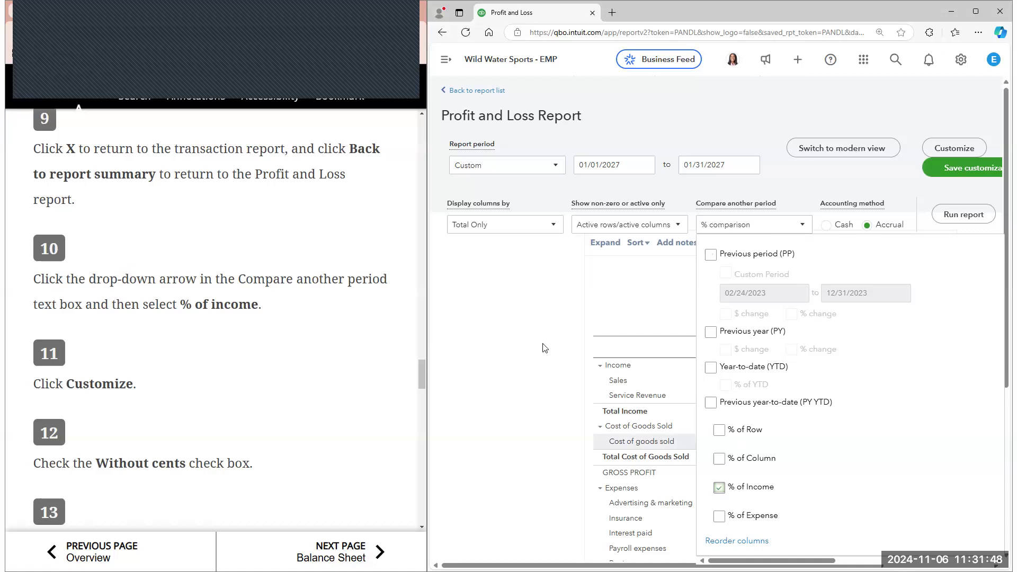
# Customize the January 2027 Profit and Loss report to show numbers without cents, run it and check it against Figure 10.5
pyautogui.click(942, 150)
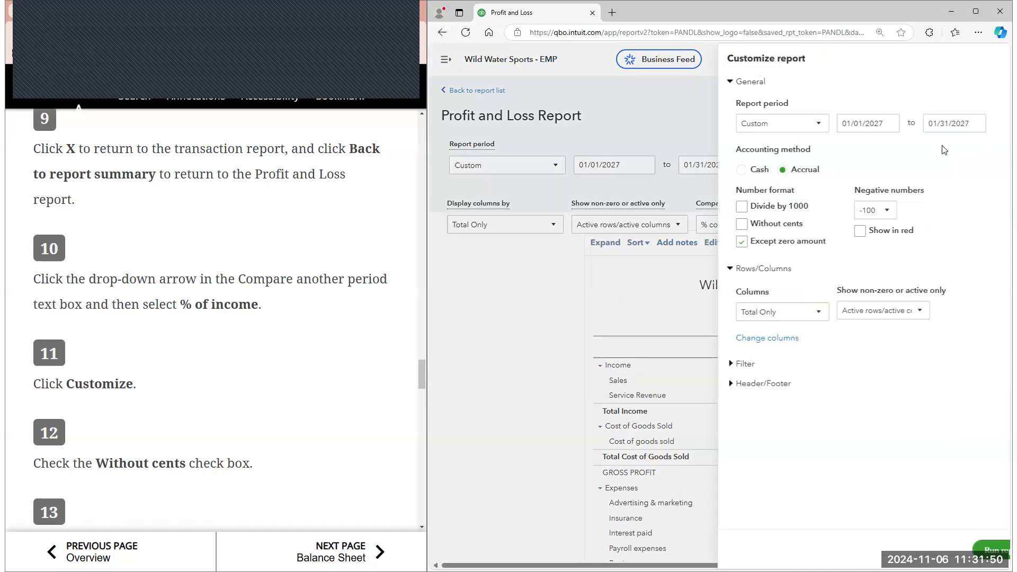
pyautogui.scroll(-2, 325, 334)
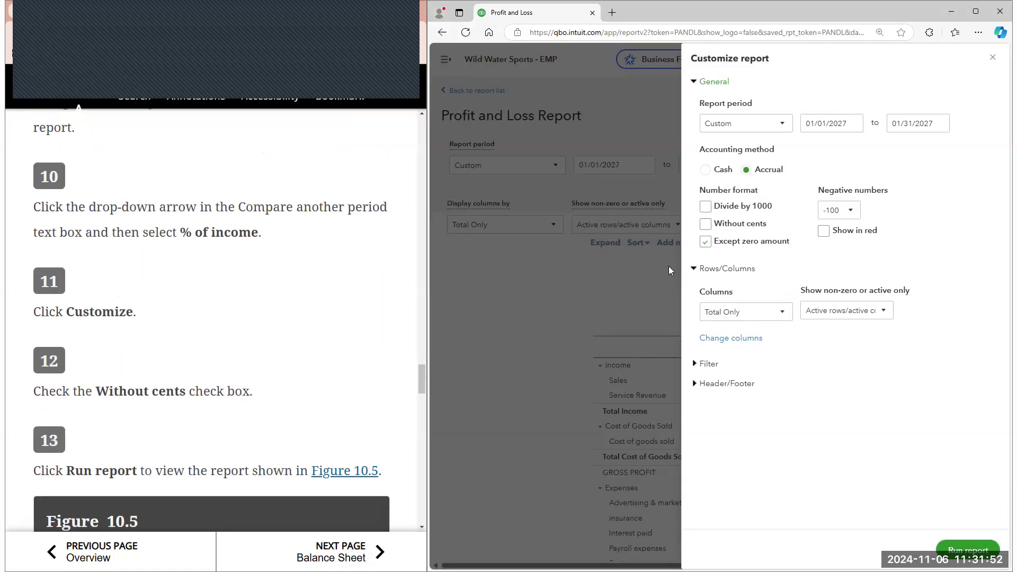
pyautogui.click(705, 224)
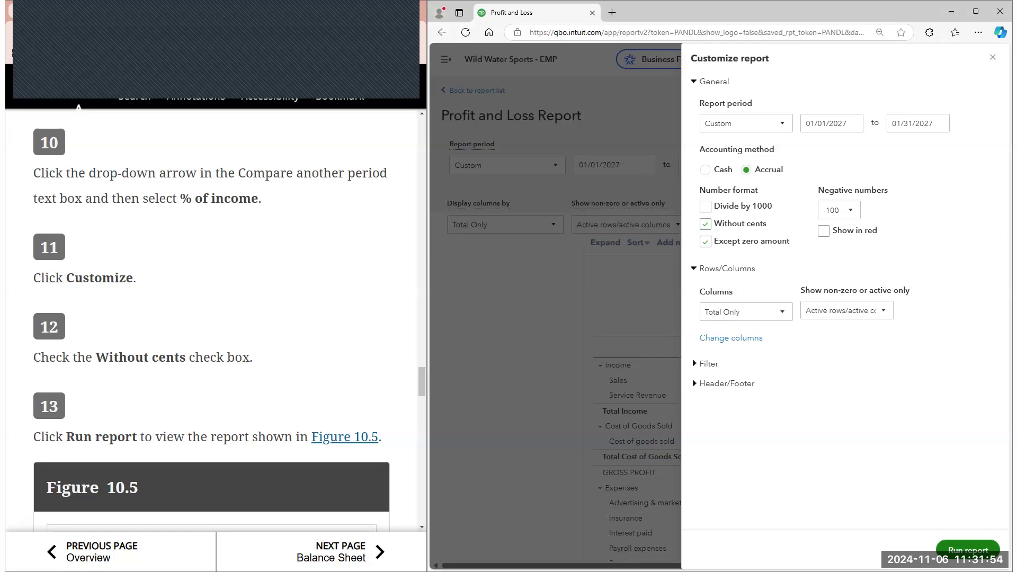
pyautogui.click(967, 550)
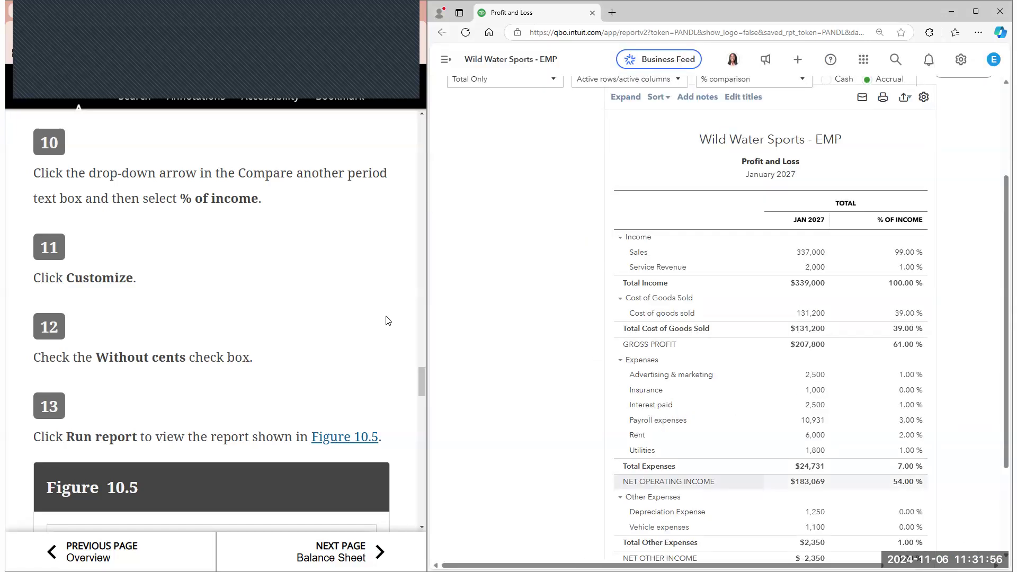
pyautogui.scroll(-2, 386, 320)
pyautogui.scroll(-3, 386, 320)
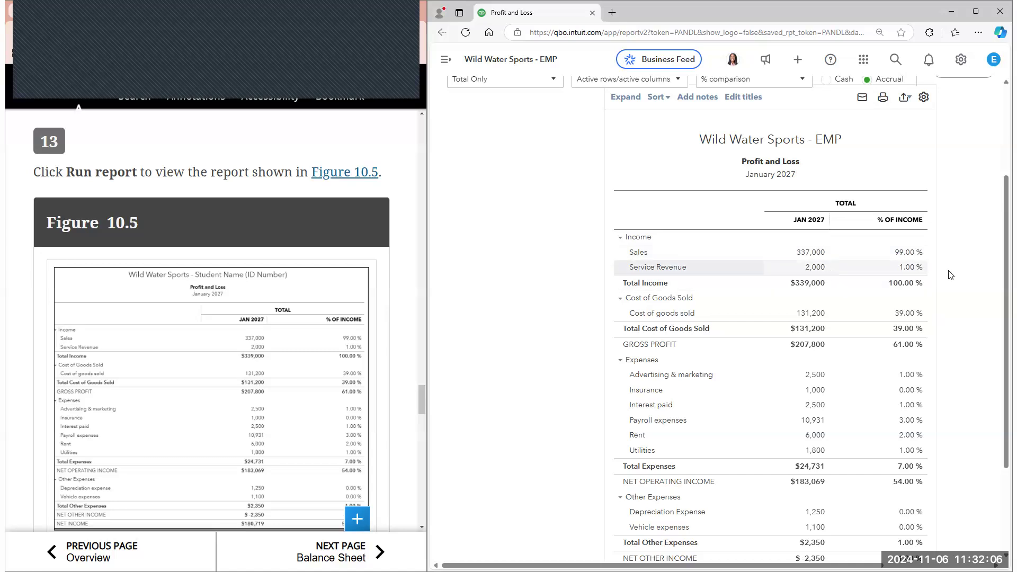
pyautogui.scroll(-1, 805, 290)
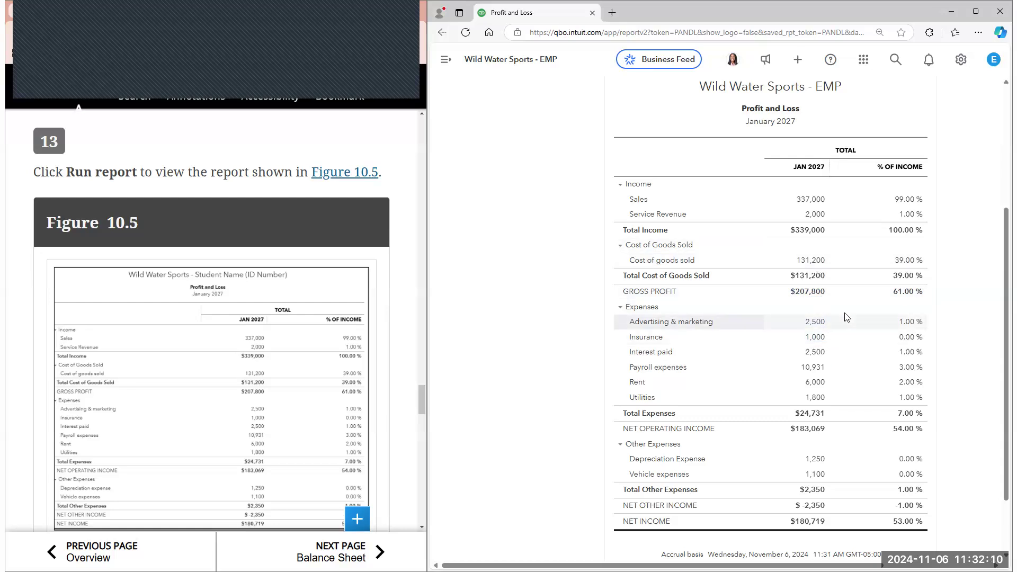
pyautogui.scroll(-1, 456, 333)
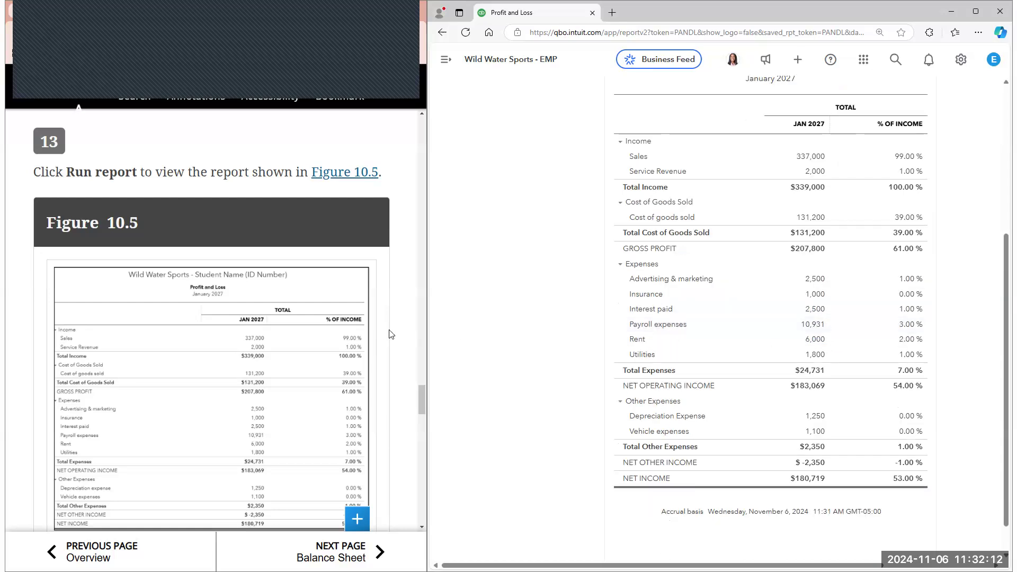
# Following e-book steps 14 to 16, save the report customization under the name Profit and Loss Custom
pyautogui.scroll(-4, 384, 339)
pyautogui.scroll(-2, 377, 346)
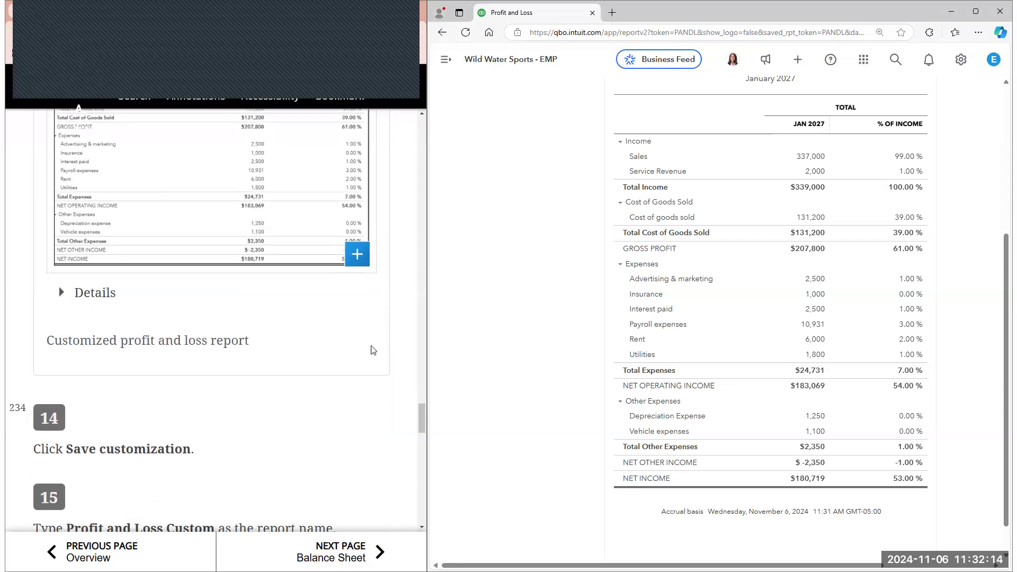
pyautogui.scroll(-1, 122, 385)
pyautogui.scroll(5, 968, 214)
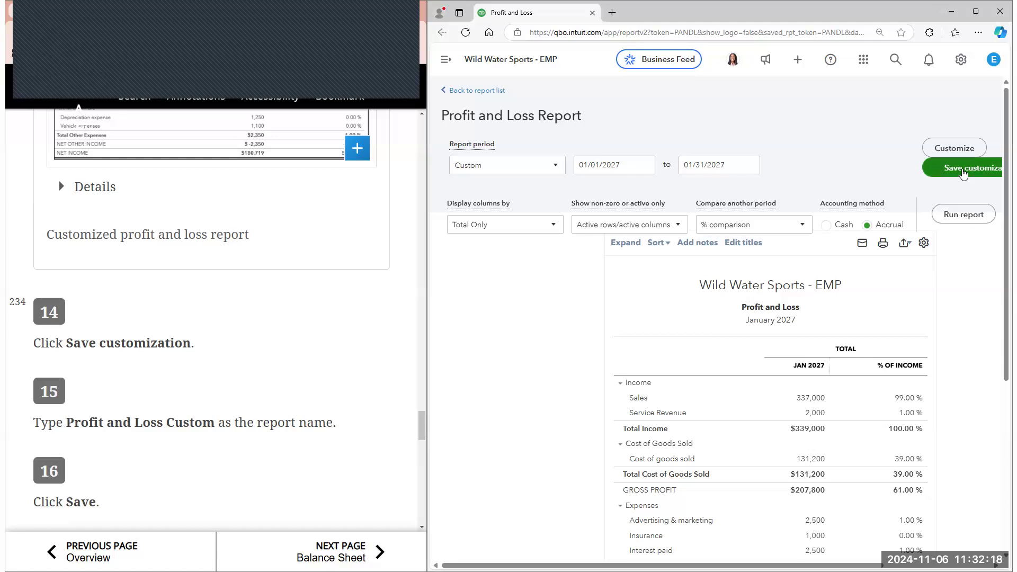
pyautogui.click(958, 168)
pyautogui.click(889, 220)
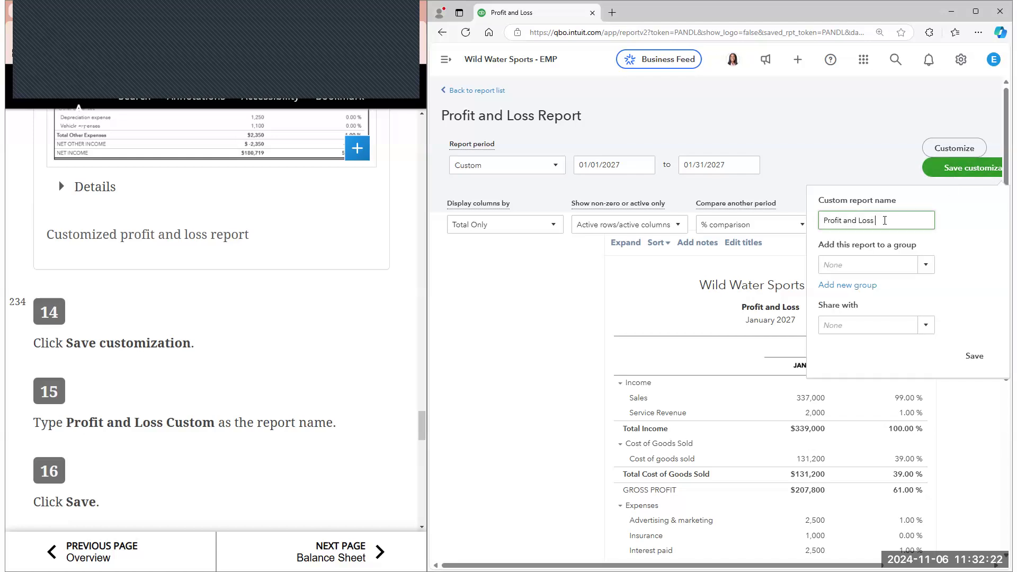
pyautogui.scroll(-3, 249, 371)
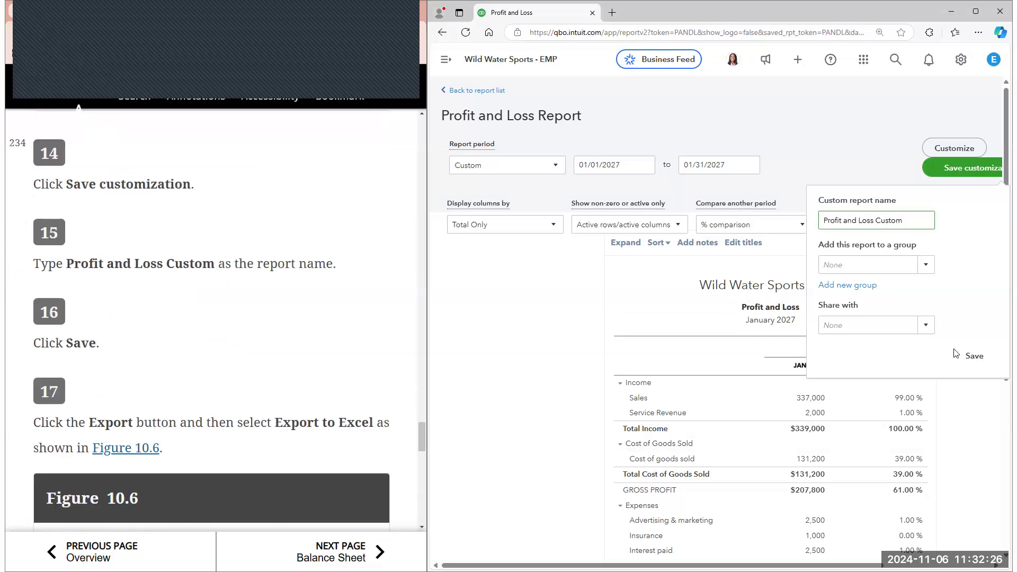
pyautogui.click(972, 357)
# Export the customized Profit and Loss report to Excel, as e-book step 17 instructs
pyautogui.scroll(-3, 275, 338)
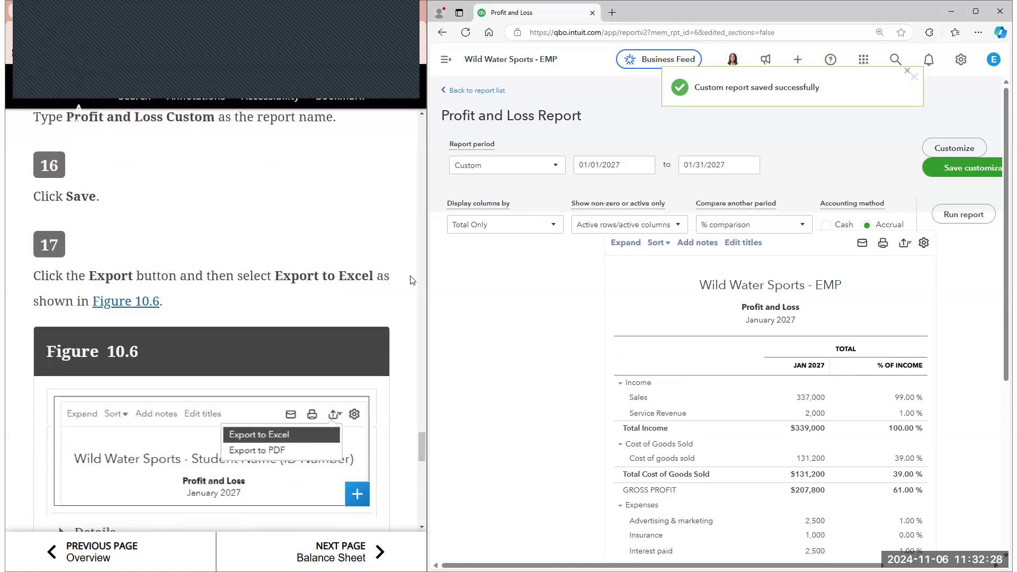
pyautogui.scroll(-1, 253, 316)
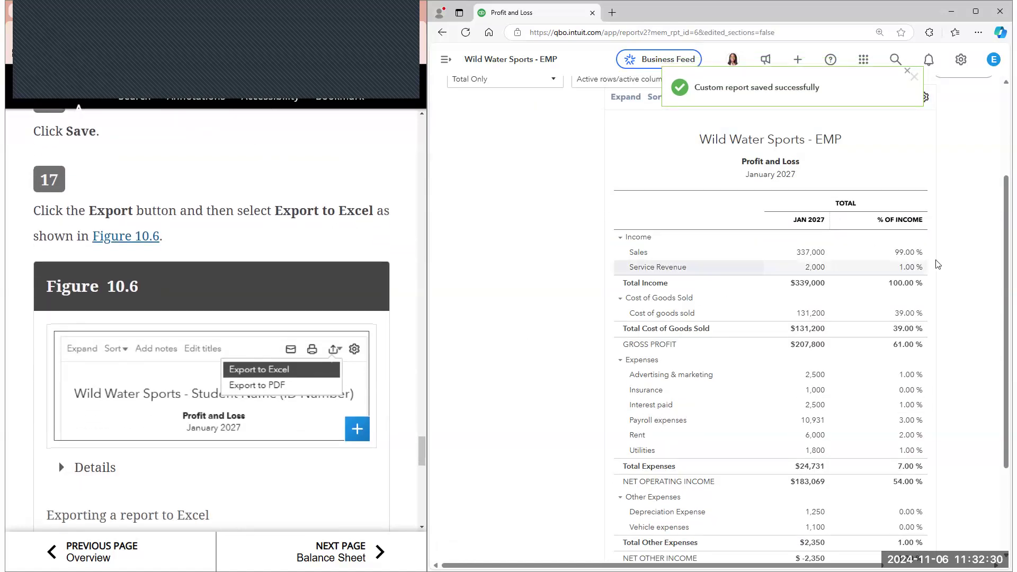
pyautogui.scroll(3, 932, 244)
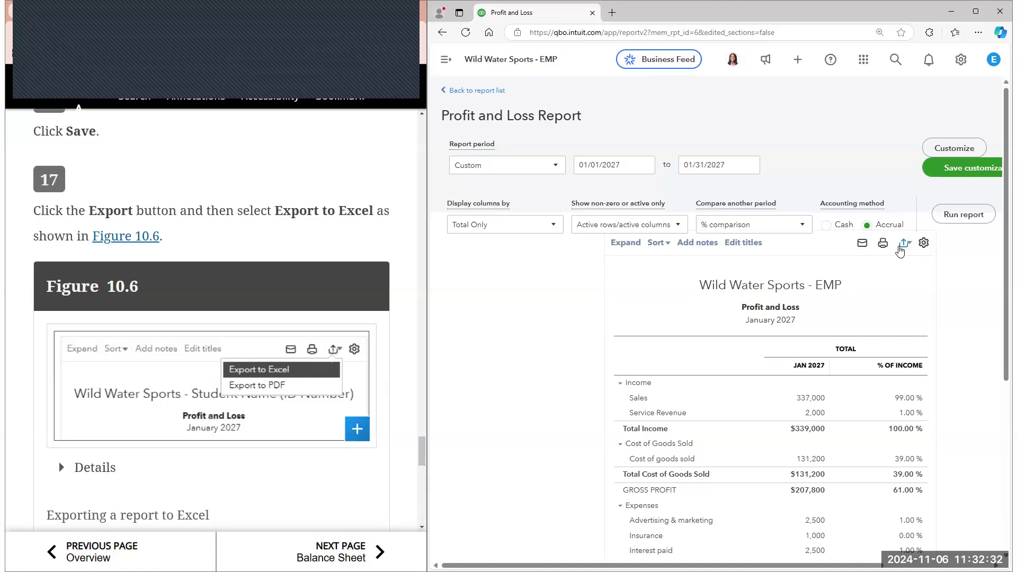
pyautogui.click(903, 244)
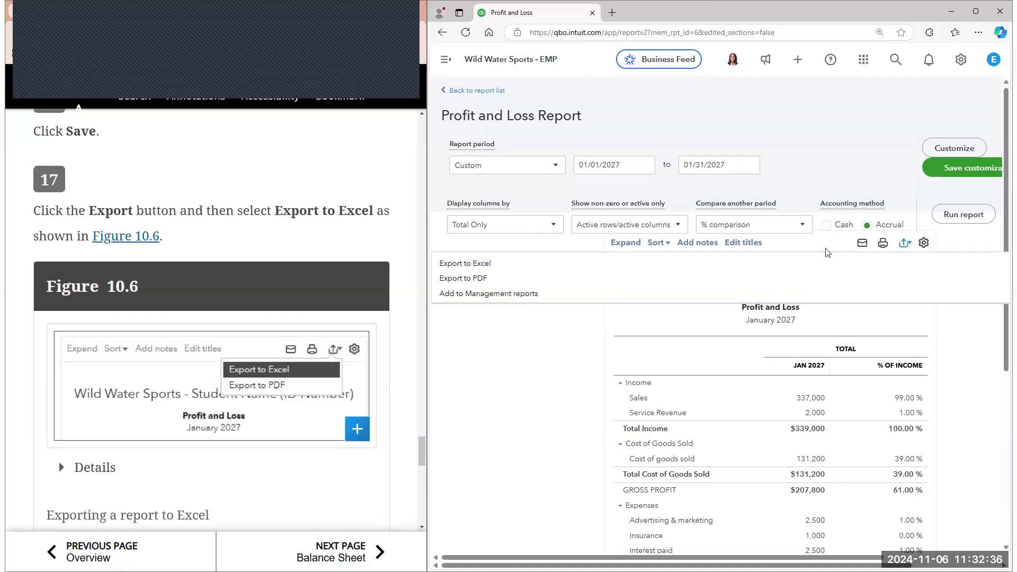
pyautogui.click(455, 263)
# Open the downloaded Profit and Loss workbook for comparison with Figure 10.7, dismiss its pop-up, review the sheet and minimize Excel
pyautogui.scroll(-1, 368, 295)
pyautogui.scroll(-5, 368, 295)
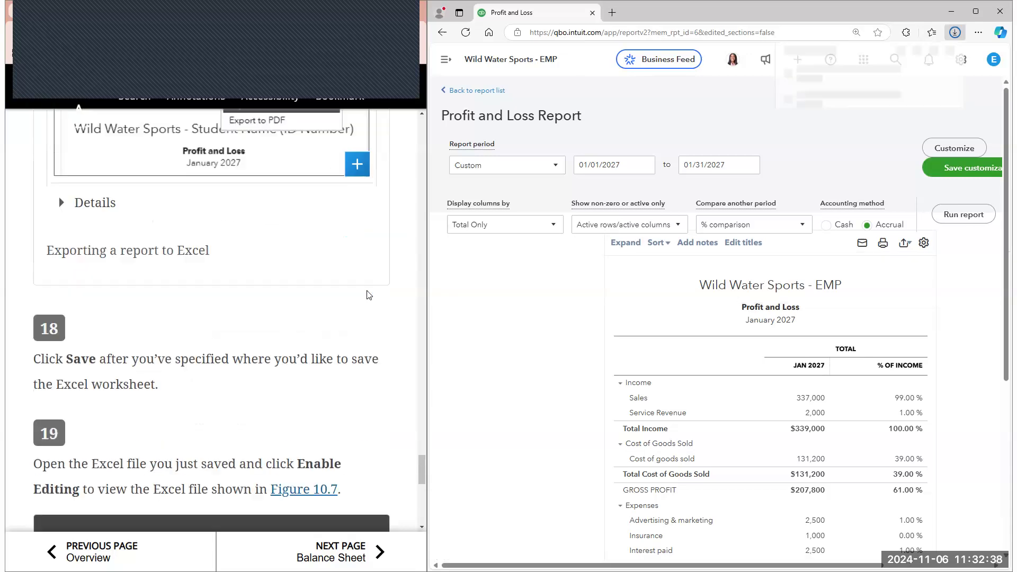
pyautogui.scroll(-2, 369, 295)
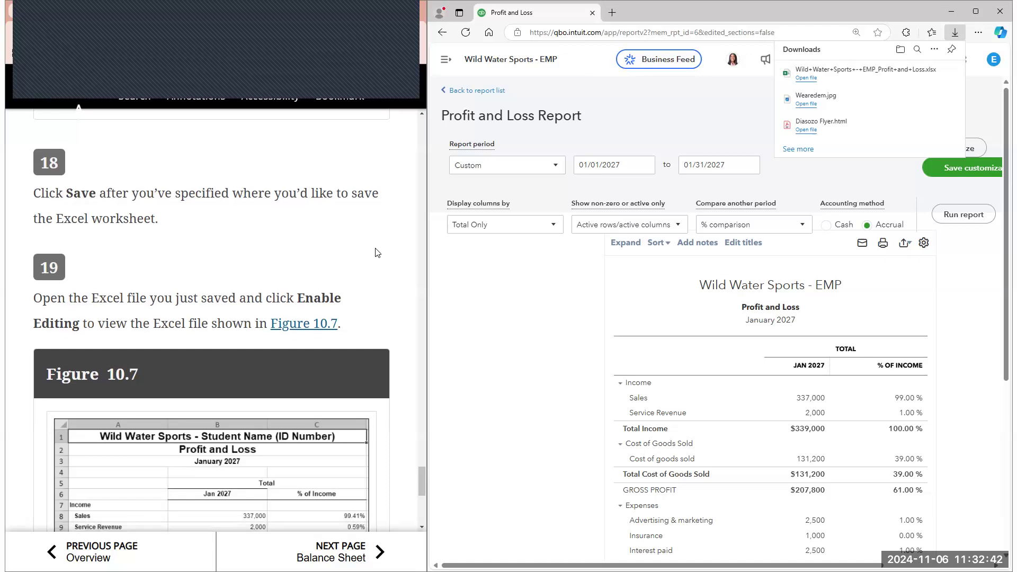
pyautogui.scroll(-7, 377, 252)
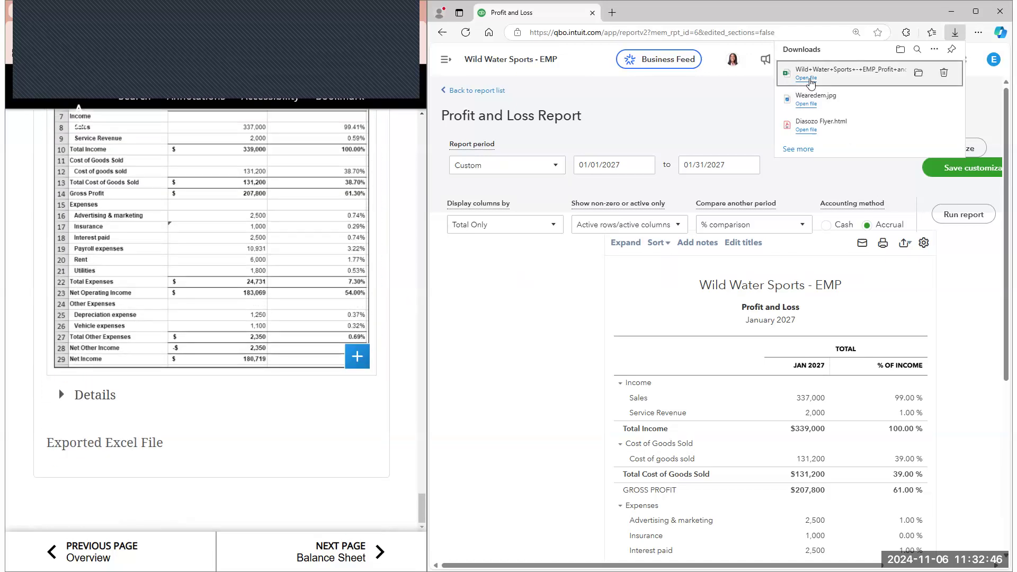
pyautogui.click(811, 79)
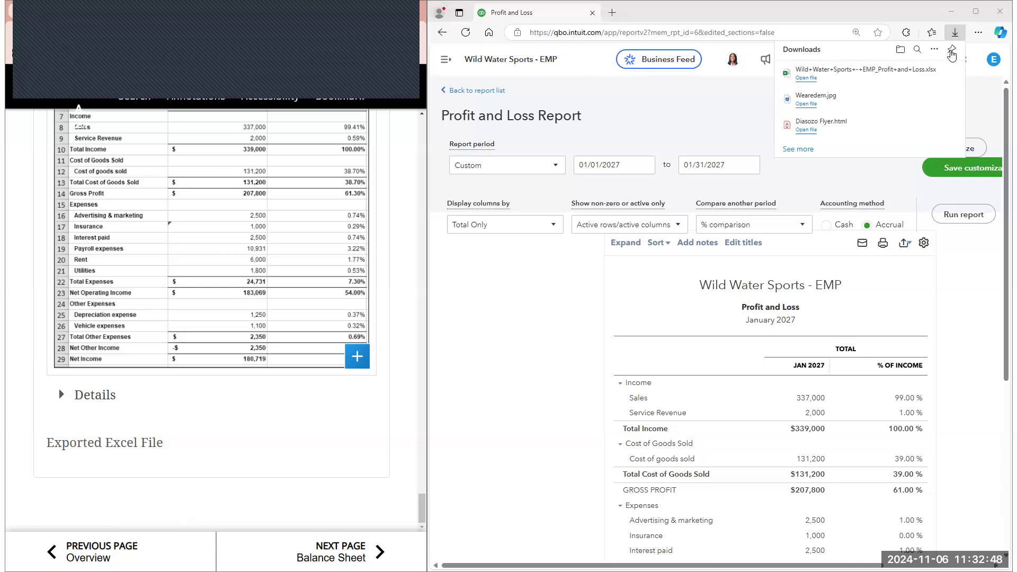
pyautogui.click(909, 8)
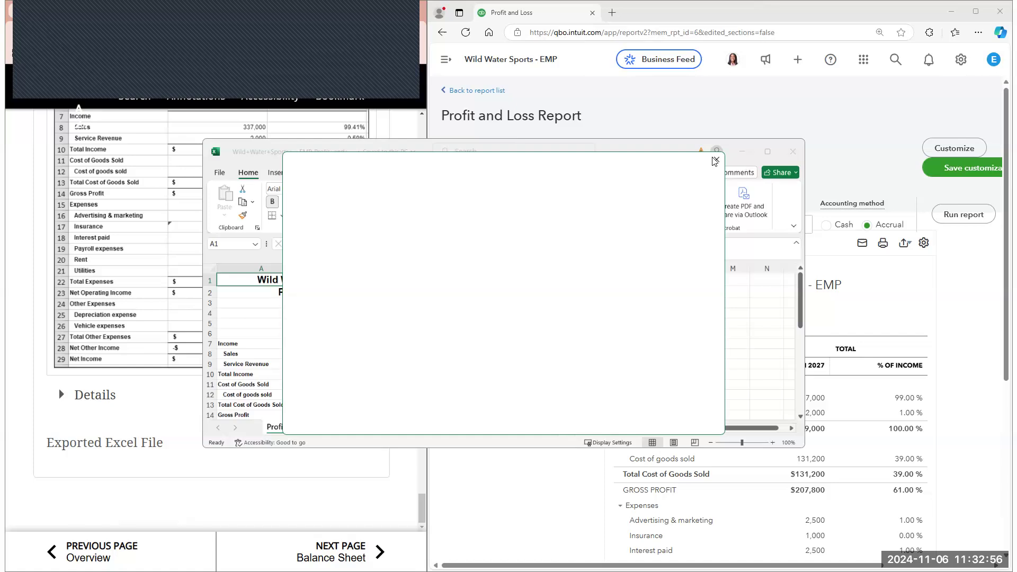
pyautogui.click(717, 159)
pyautogui.scroll(-6, 438, 367)
pyautogui.scroll(1, 402, 367)
pyautogui.click(742, 151)
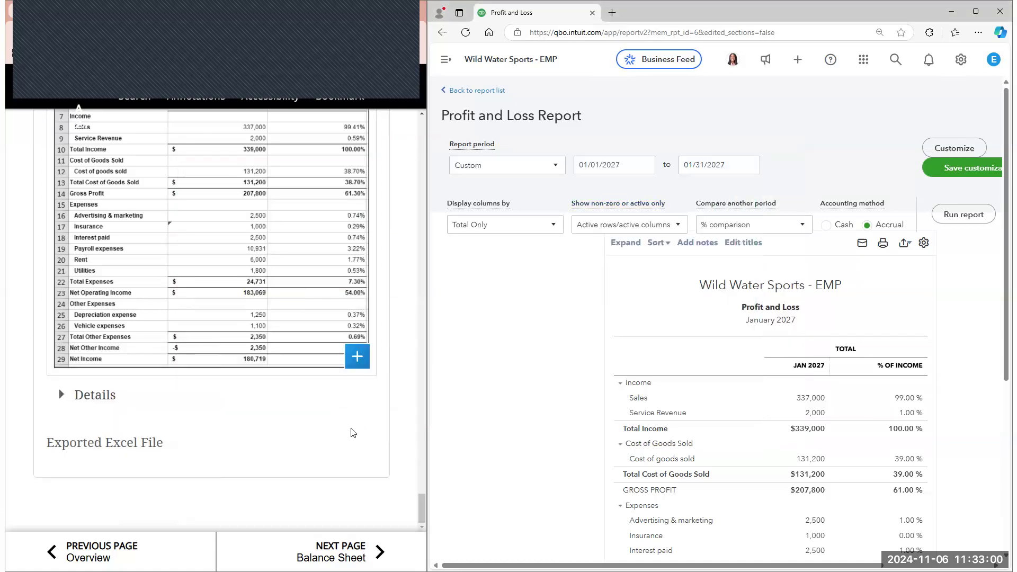
# Turn to the e-book's Balance Sheet section and read the introduction and steps 1 to 3
pyautogui.click(337, 552)
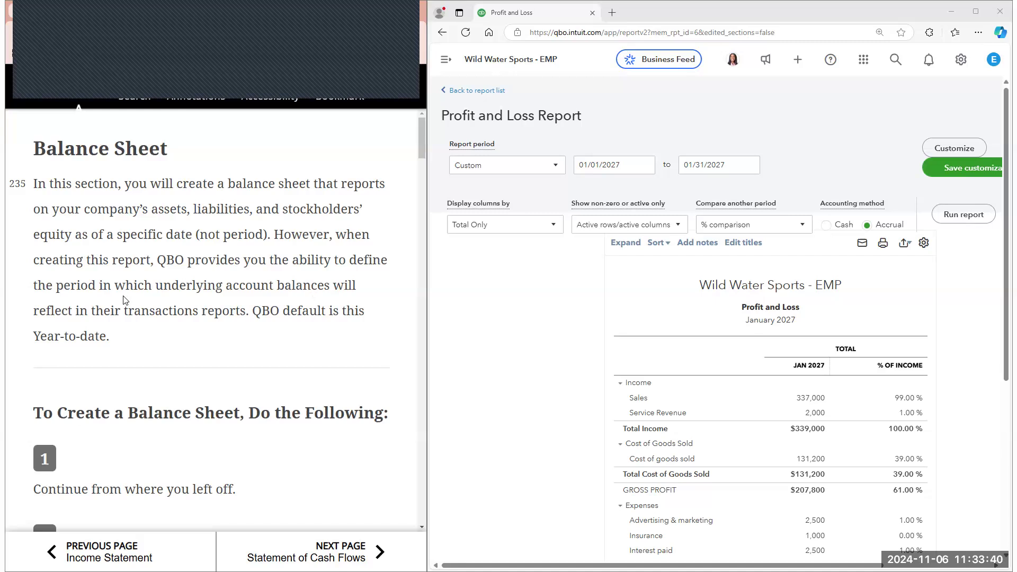
pyautogui.scroll(-2, 179, 231)
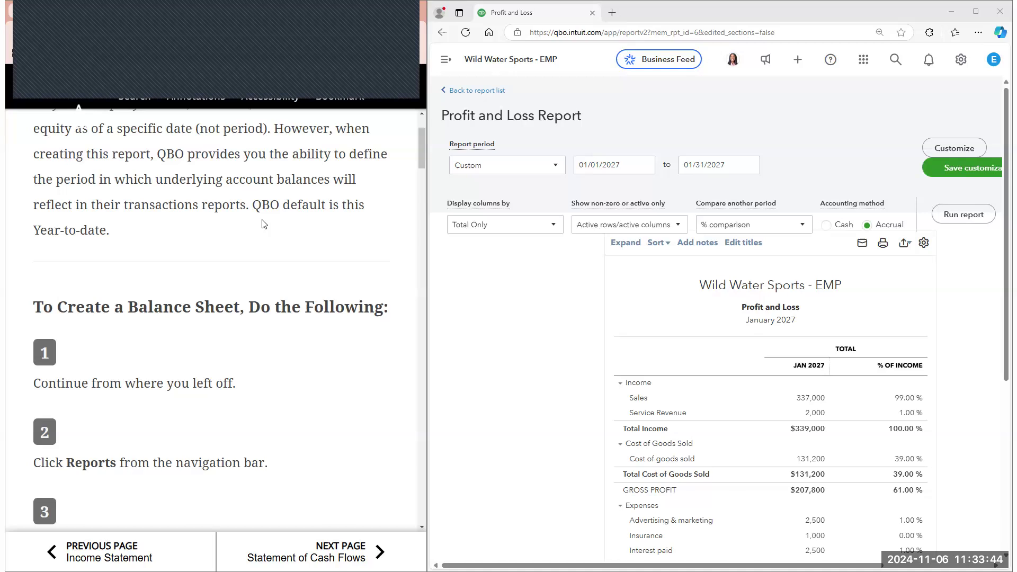
pyautogui.scroll(-3, 265, 223)
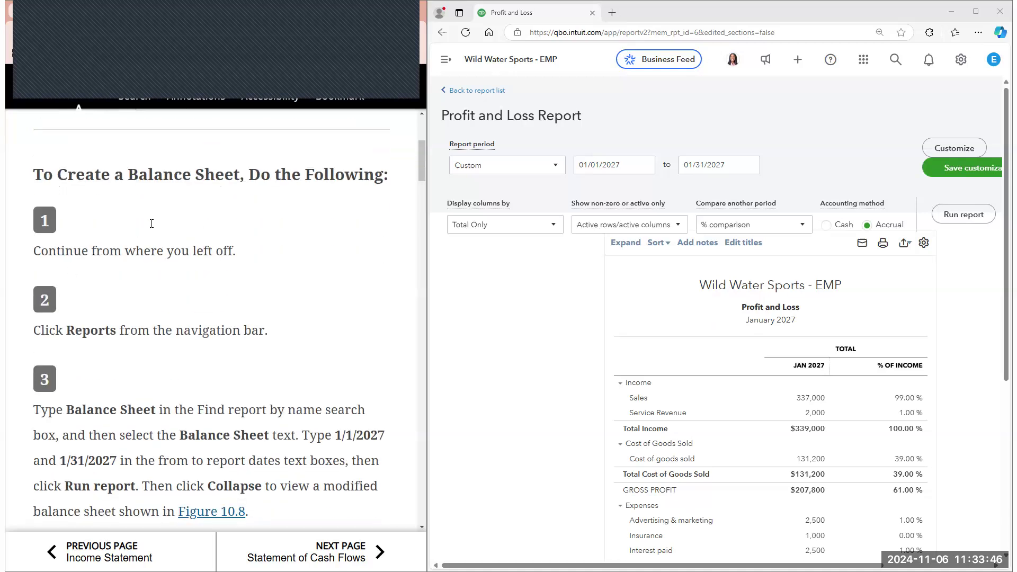
pyautogui.scroll(-1, 132, 229)
# Go to the Reports page, search the reports for "balance" and open the Balance Sheet report
pyautogui.click(446, 59)
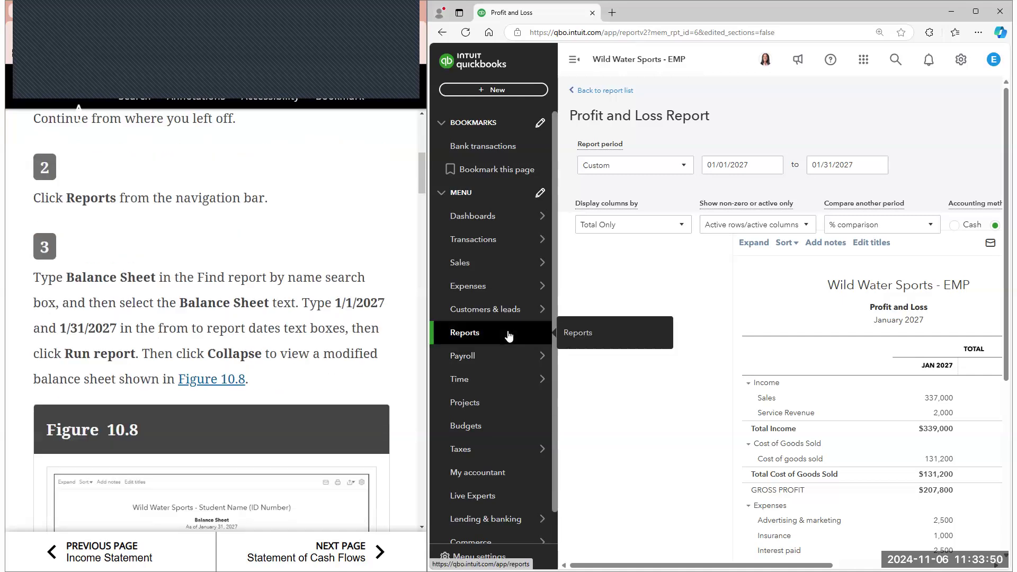
pyautogui.click(509, 333)
pyautogui.click(890, 137)
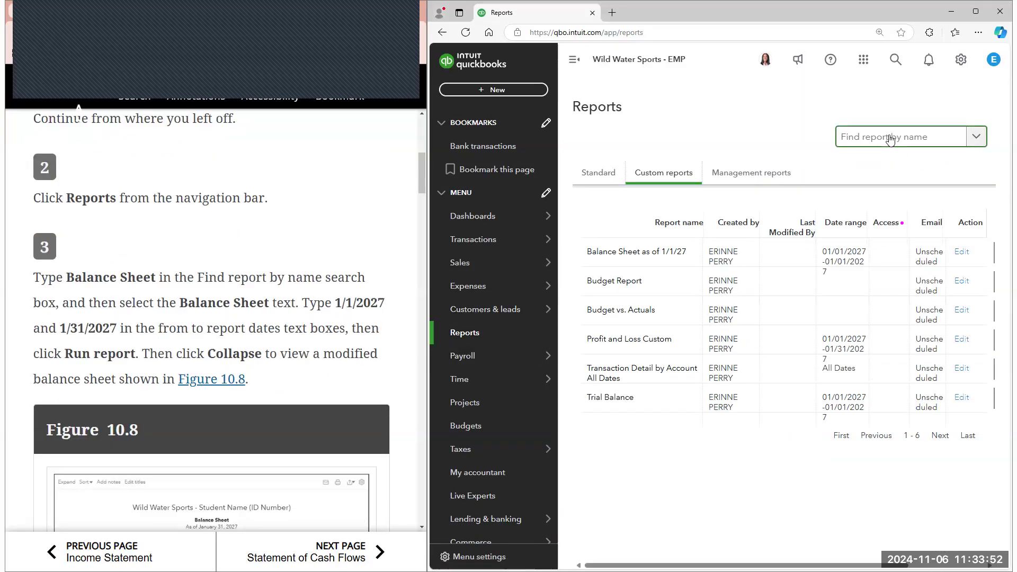
pyautogui.write('balan')
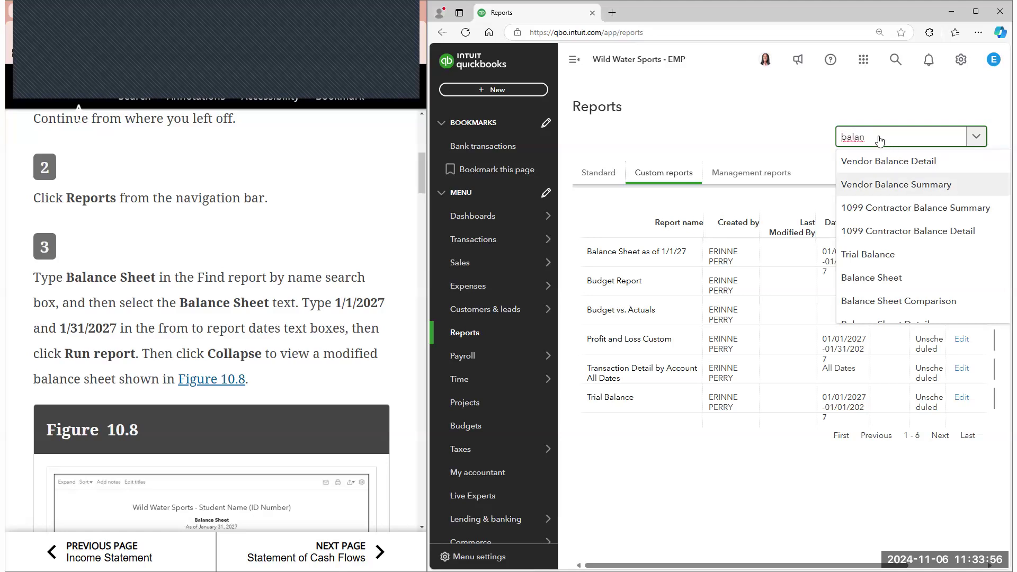
pyautogui.write('ce')
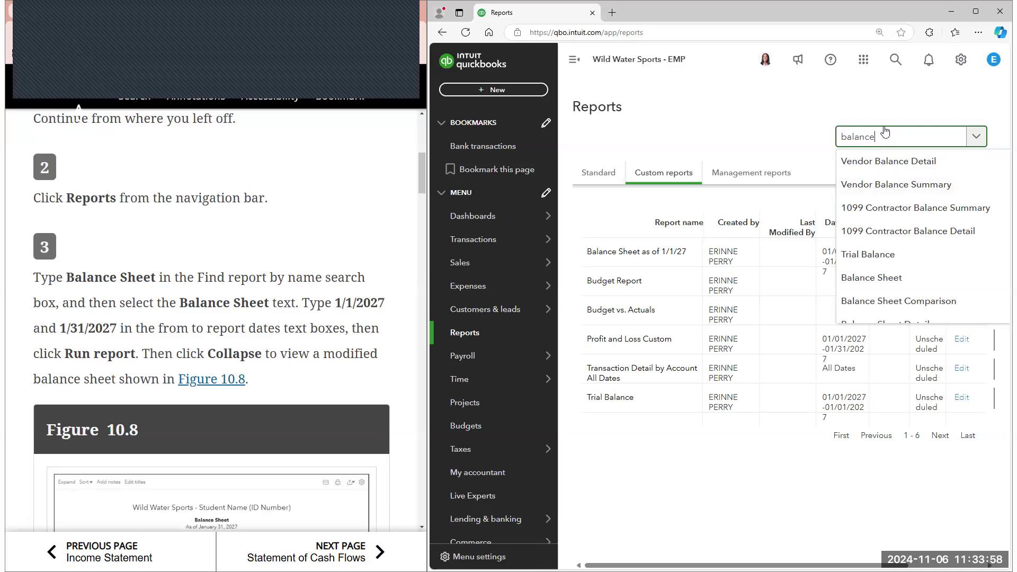
pyautogui.click(884, 283)
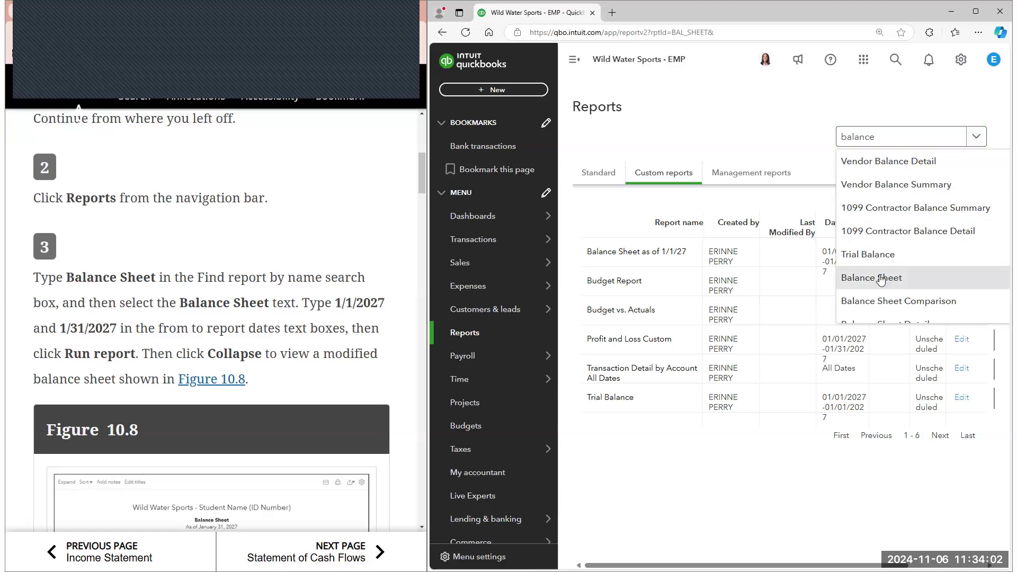
# Set the Balance Sheet report period's start date to 01/01/2027
pyautogui.click(773, 164)
pyautogui.click(759, 194)
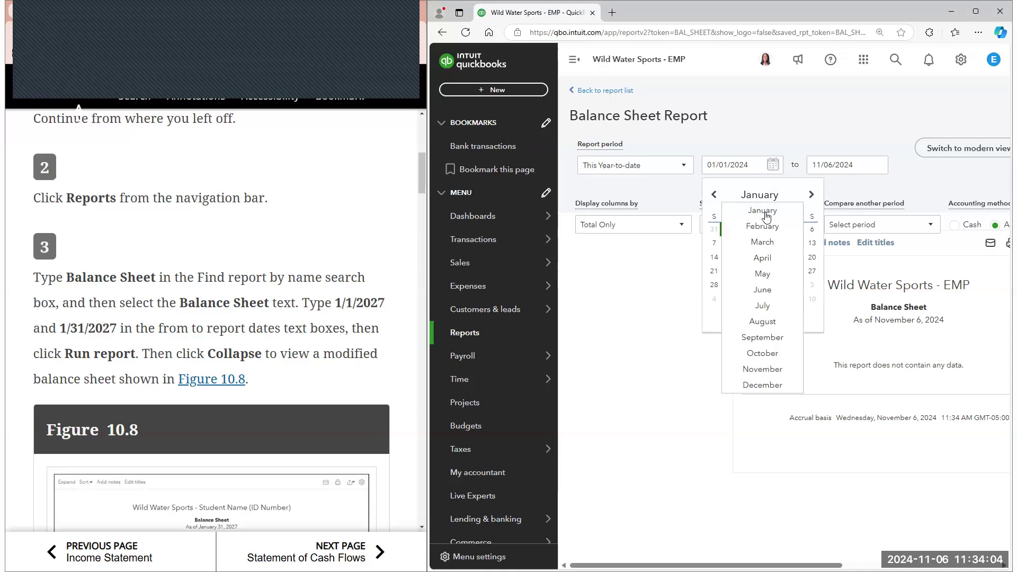
pyautogui.click(789, 322)
pyautogui.click(790, 322)
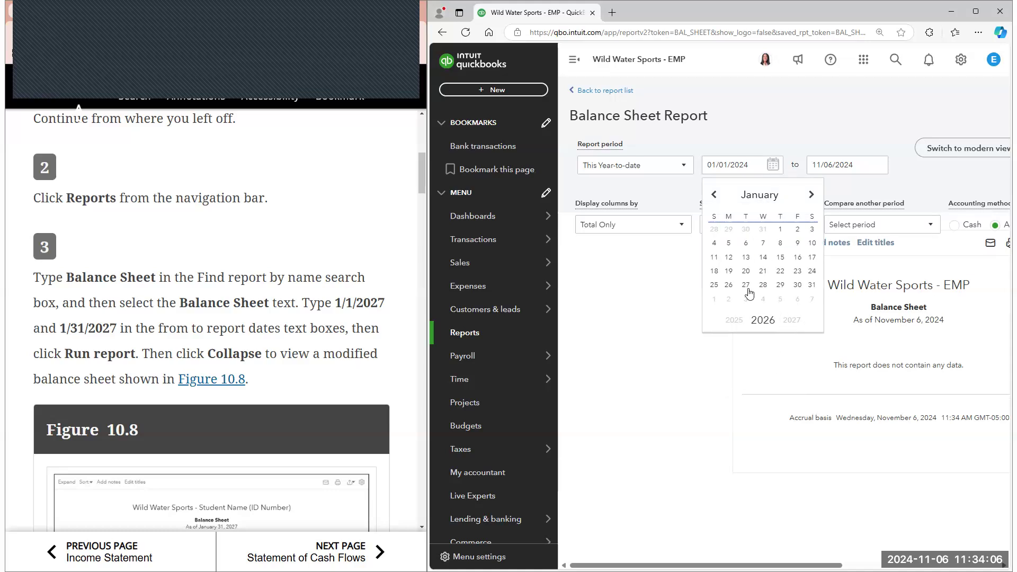
pyautogui.click(797, 228)
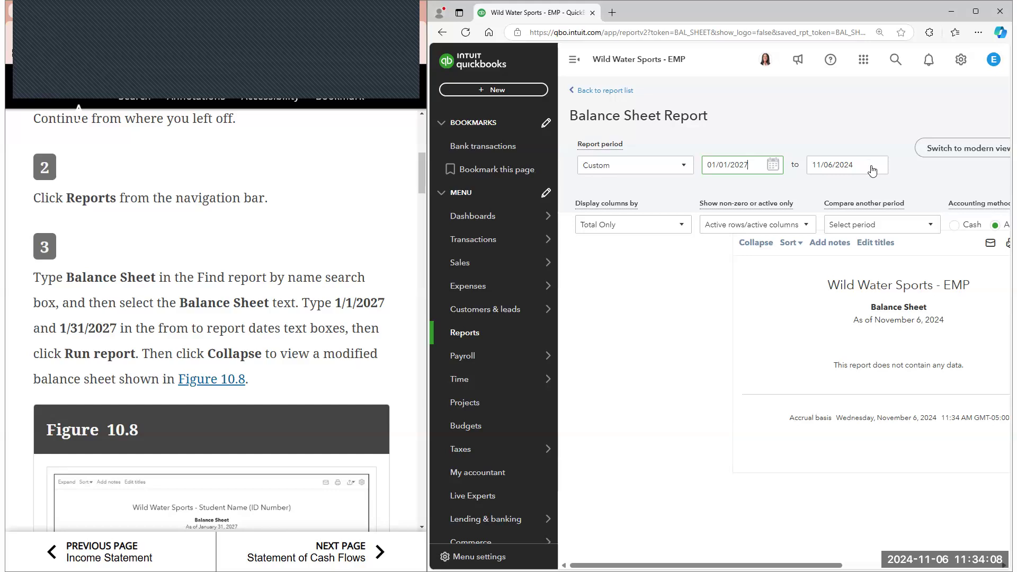
# Set the Balance Sheet report period's end date to 01/31/2027, collapse the navigation bar and run the report
pyautogui.click(816, 166)
pyautogui.click(864, 194)
pyautogui.click(875, 215)
pyautogui.click(897, 321)
pyautogui.click(897, 321)
pyautogui.click(897, 320)
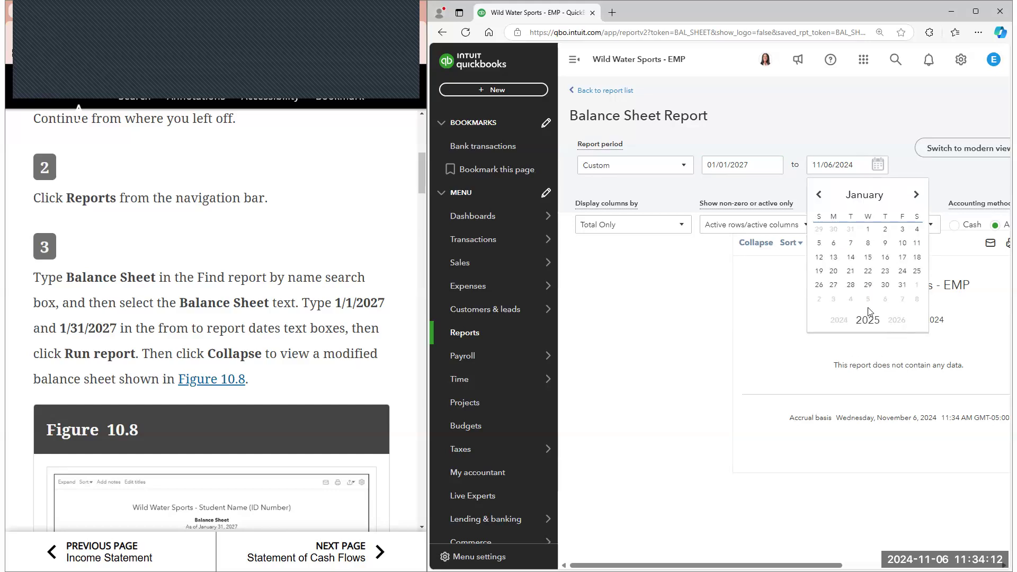
pyautogui.click(820, 299)
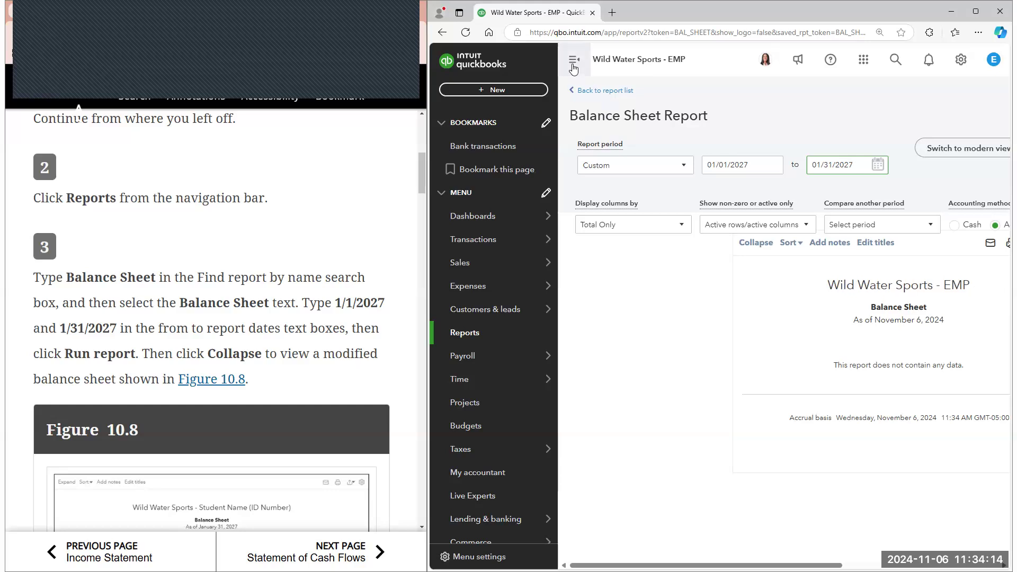
pyautogui.click(574, 59)
pyautogui.click(957, 218)
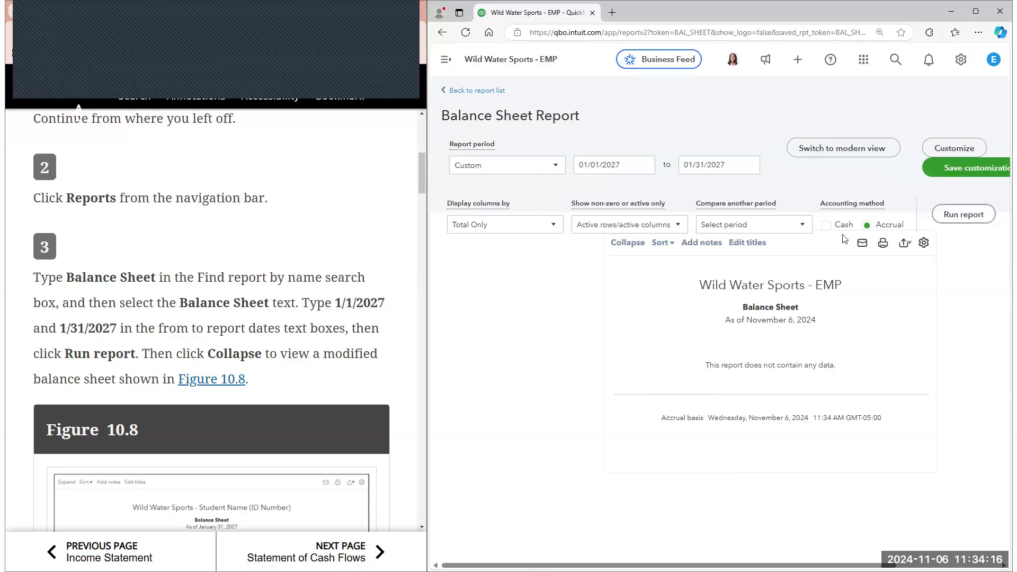
# Collapse the Balance Sheet report and compare its asset and liability rows with the e-book's Figure 10.8
pyautogui.scroll(-1, 259, 309)
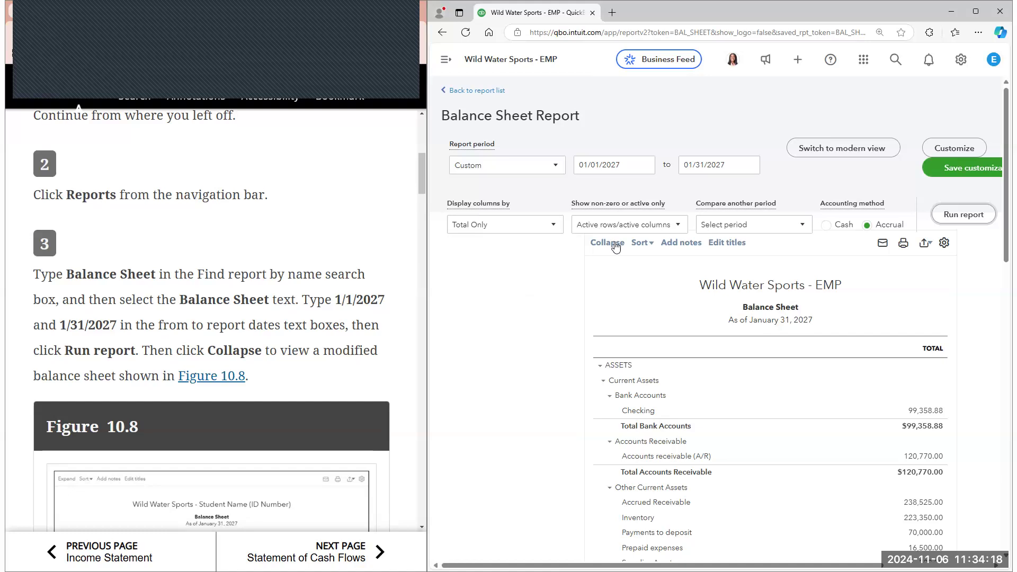
pyautogui.click(614, 245)
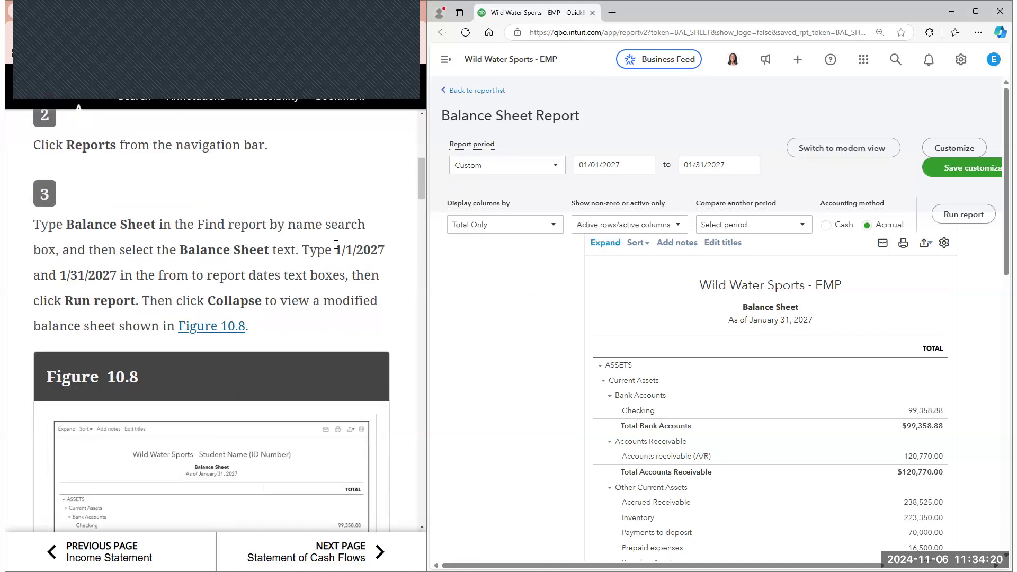
pyautogui.scroll(-3, 336, 245)
pyautogui.scroll(-1, 940, 364)
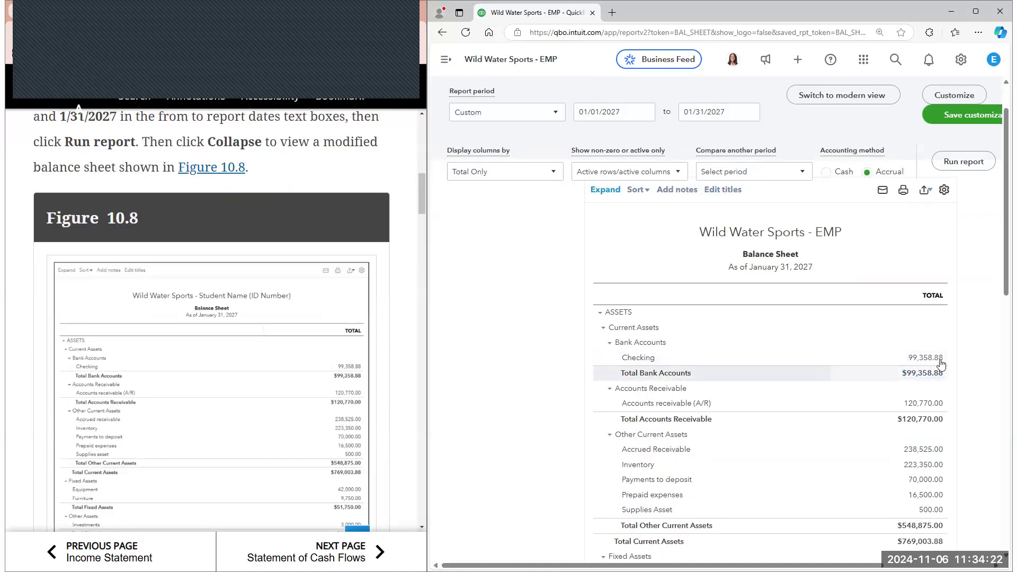
pyautogui.scroll(-1, 940, 364)
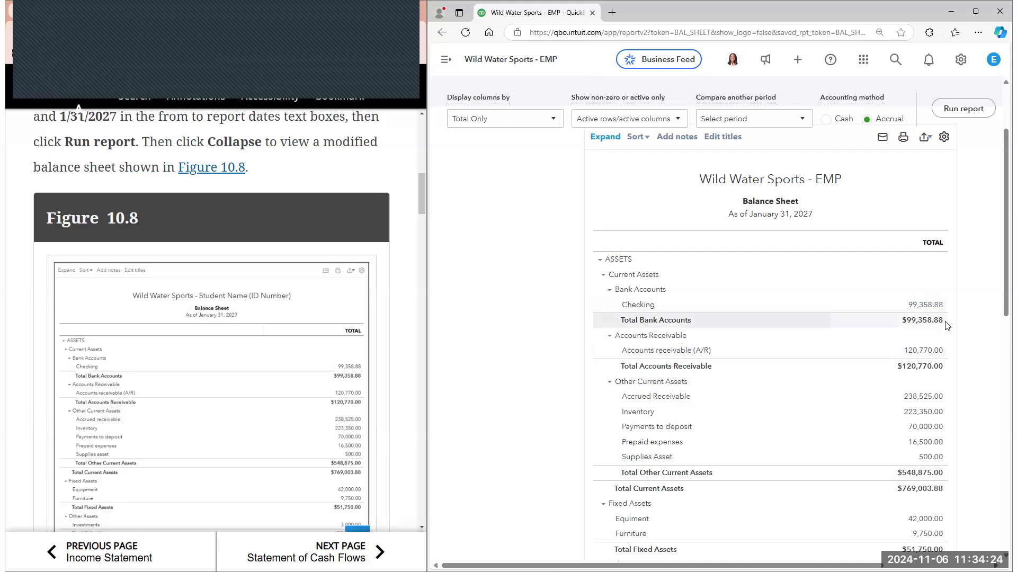
pyautogui.scroll(-2, 947, 326)
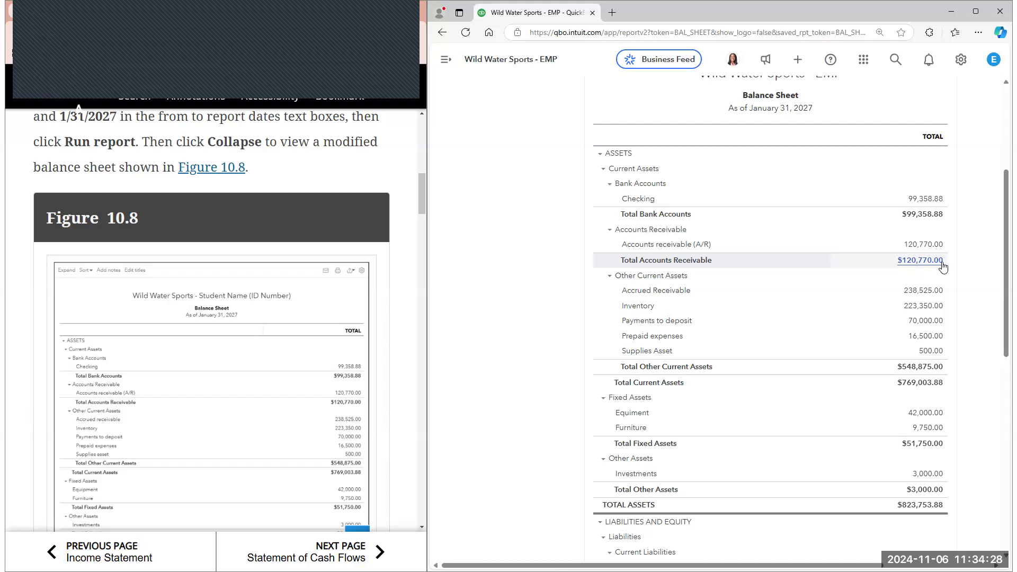
pyautogui.scroll(-1, 941, 265)
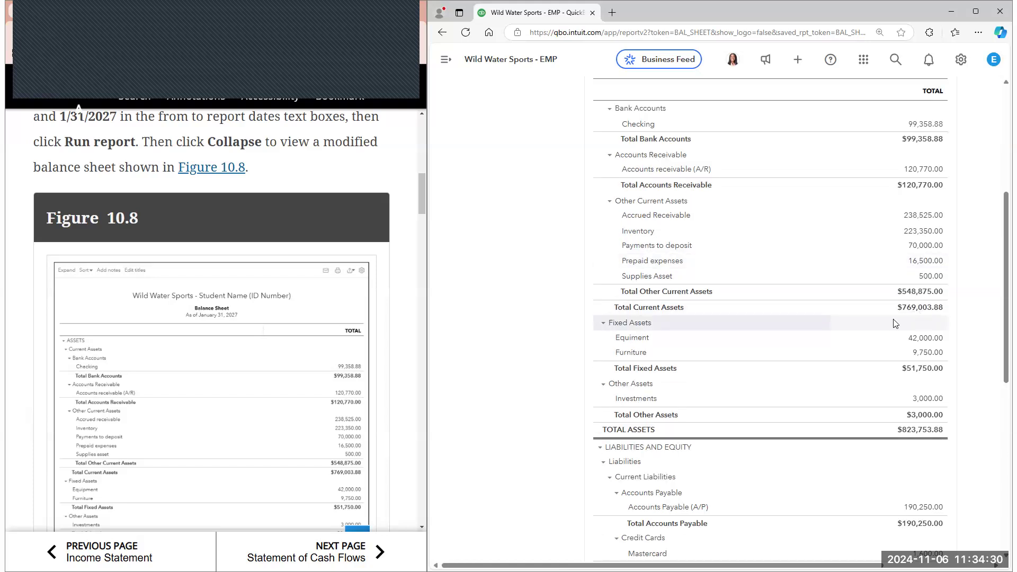
pyautogui.scroll(-2, 895, 312)
pyautogui.scroll(-3, 389, 347)
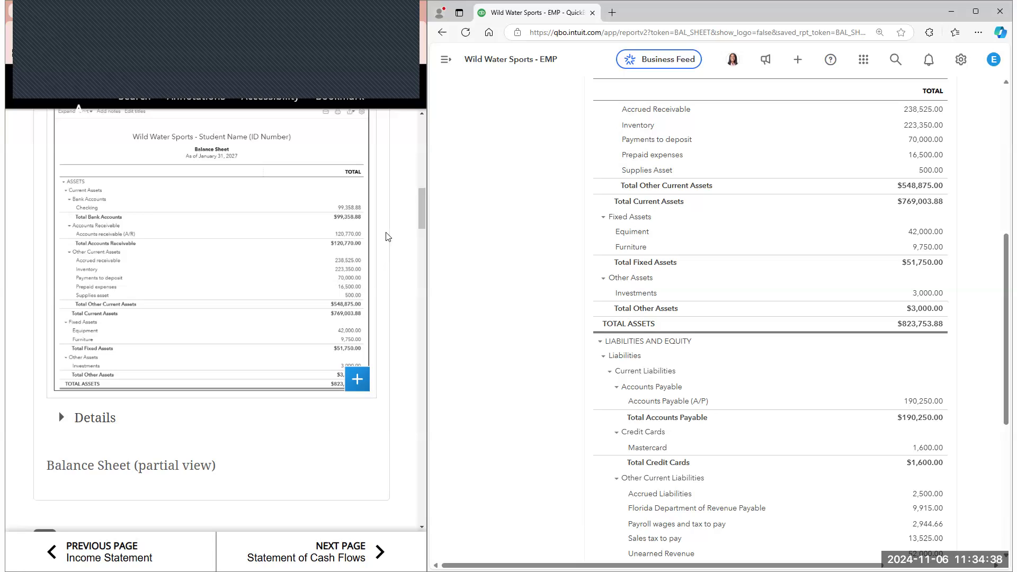
# Read e-book step 4 and open the transaction report behind the Balance Sheet's Accounts receivable (A/R) balance
pyautogui.scroll(-5, 389, 239)
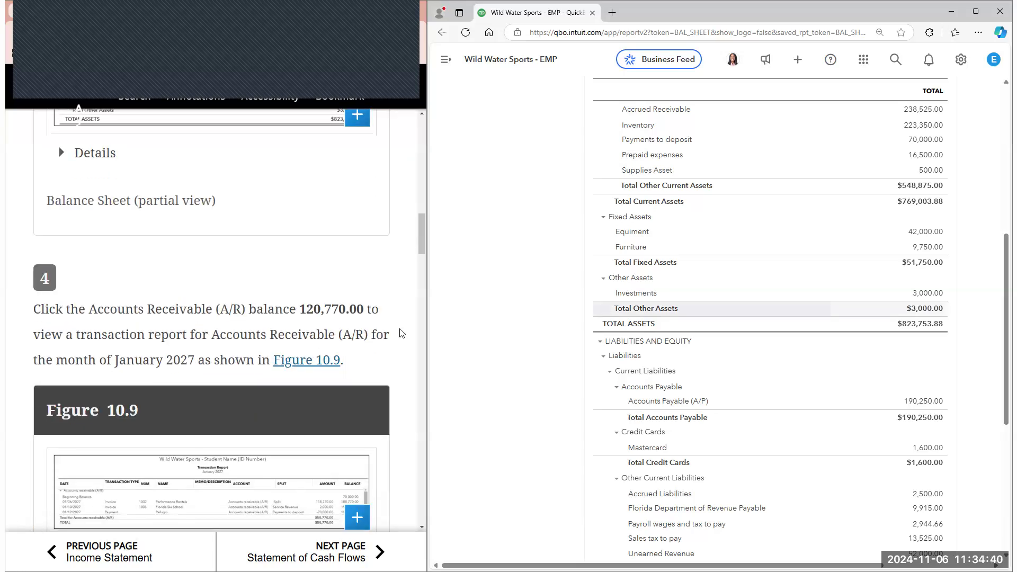
pyautogui.scroll(-1, 344, 291)
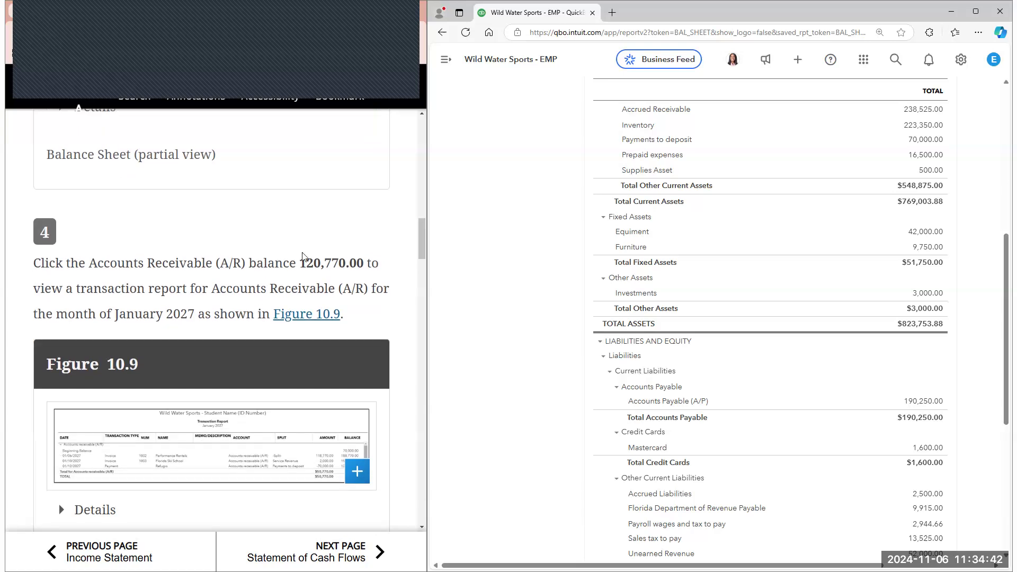
pyautogui.scroll(-1, 303, 257)
pyautogui.scroll(3, 933, 249)
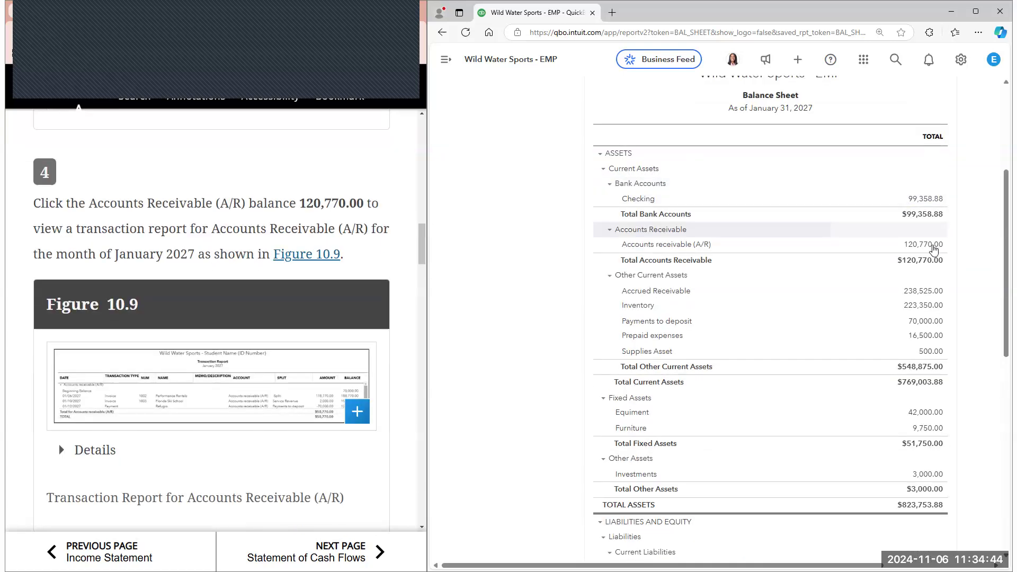
pyautogui.click(932, 244)
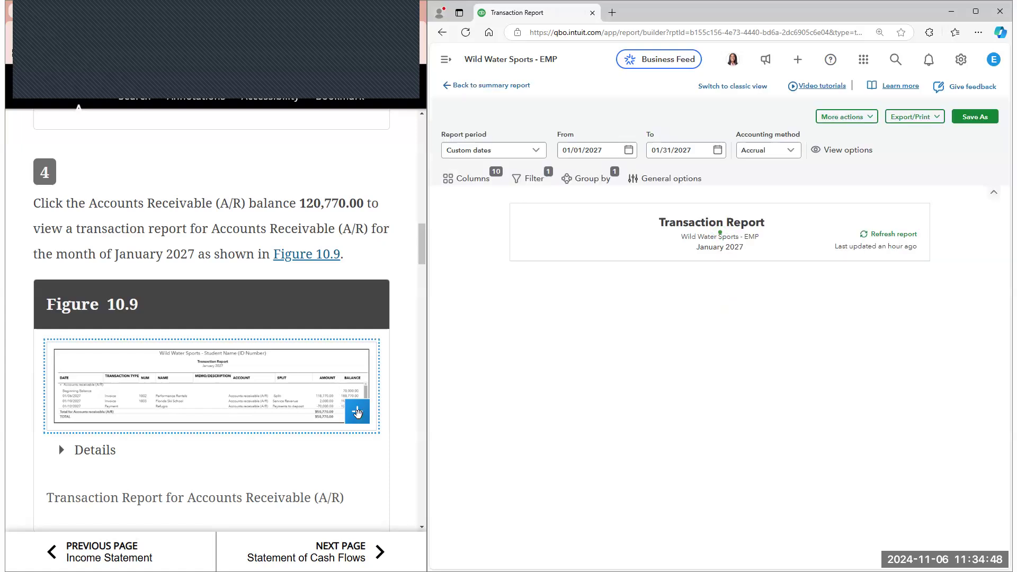
# Enlarge the e-book's Figure 10.9, zoom in to compare it with the Transaction Report, and close the figure
pyautogui.click(347, 419)
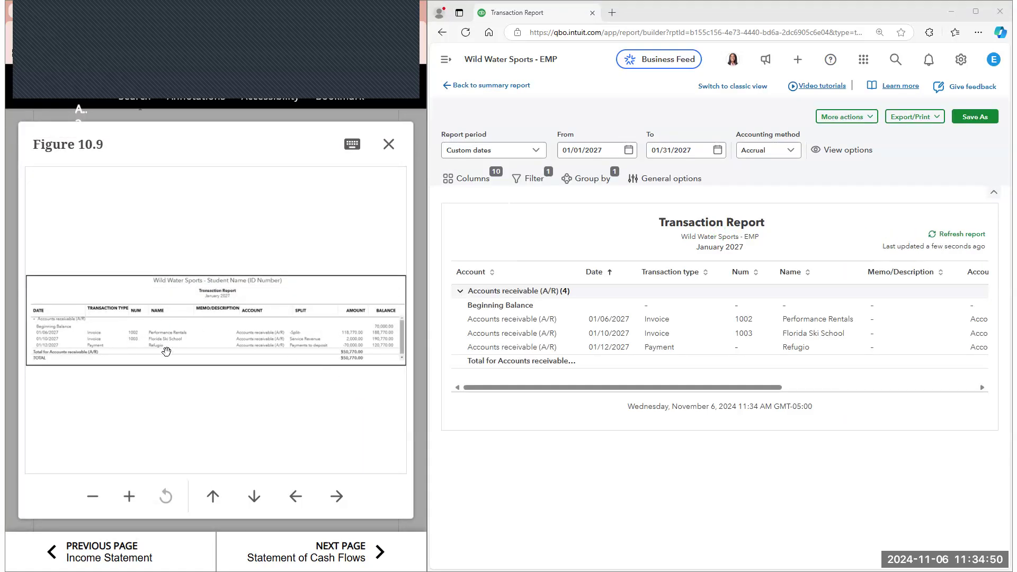
pyautogui.click(130, 498)
pyautogui.click(130, 501)
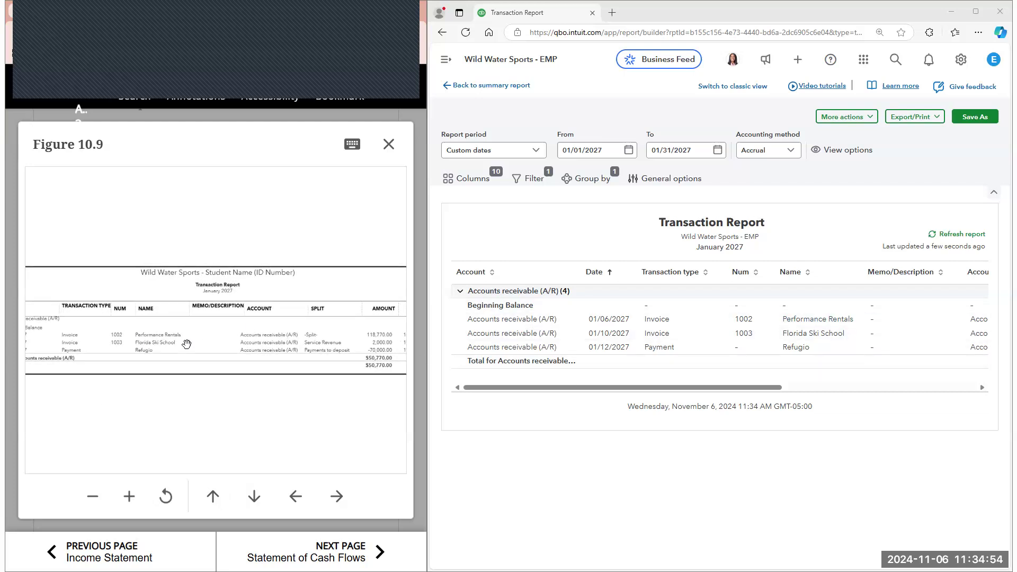
pyautogui.click(388, 144)
# Read e-book steps 5 and 6, check the report's Amount and Balance columns, and open the 01/12/2027 payment
pyautogui.scroll(-4, 358, 206)
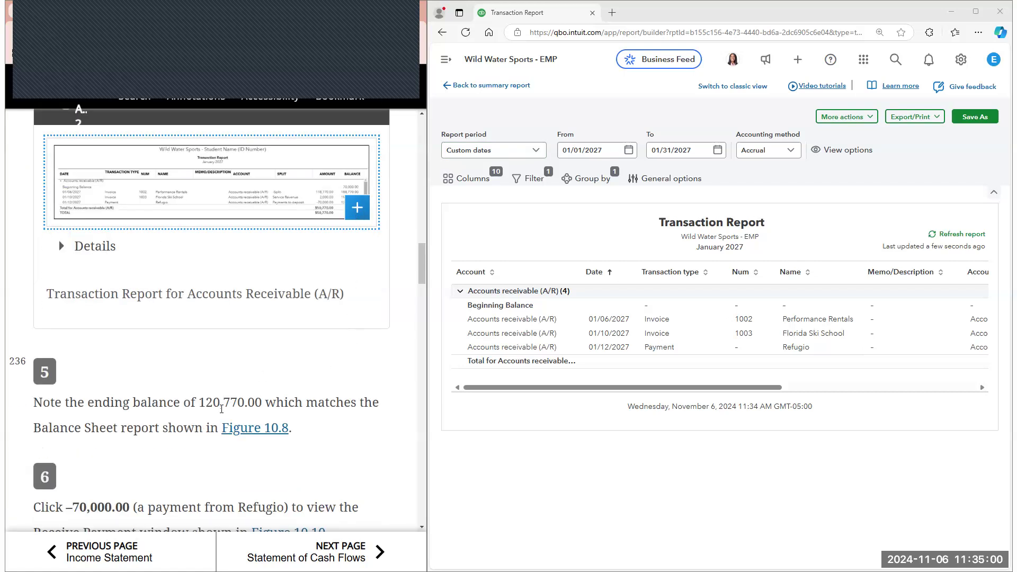
pyautogui.scroll(-2, 326, 298)
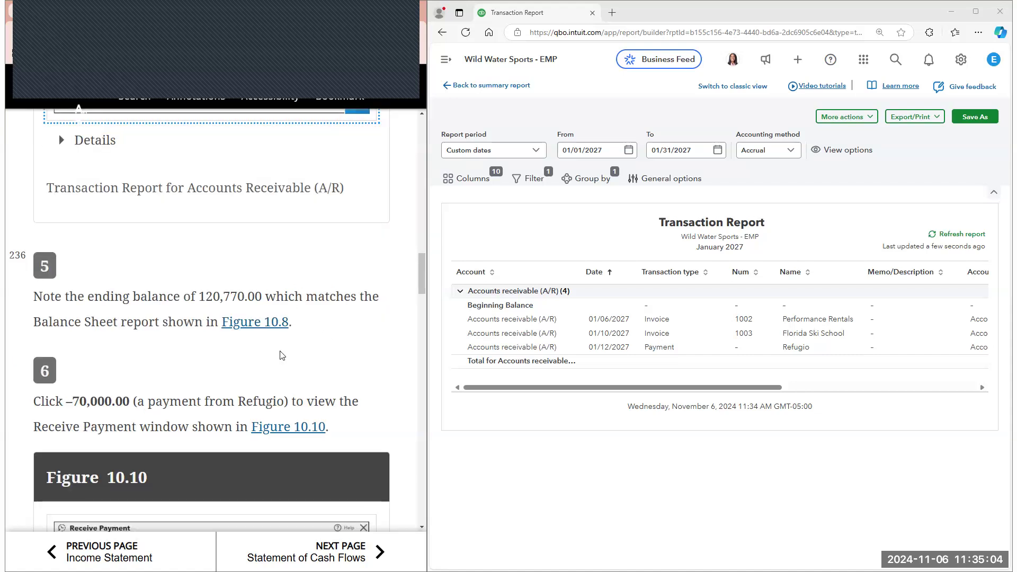
pyautogui.scroll(-3, 127, 431)
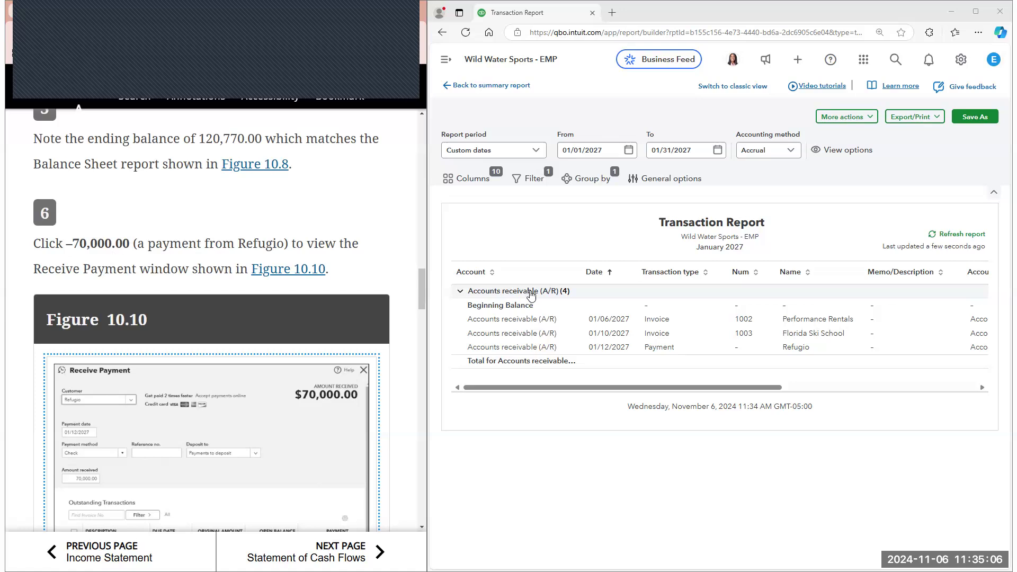
pyautogui.moveTo(655, 391); pyautogui.dragTo(835, 391)
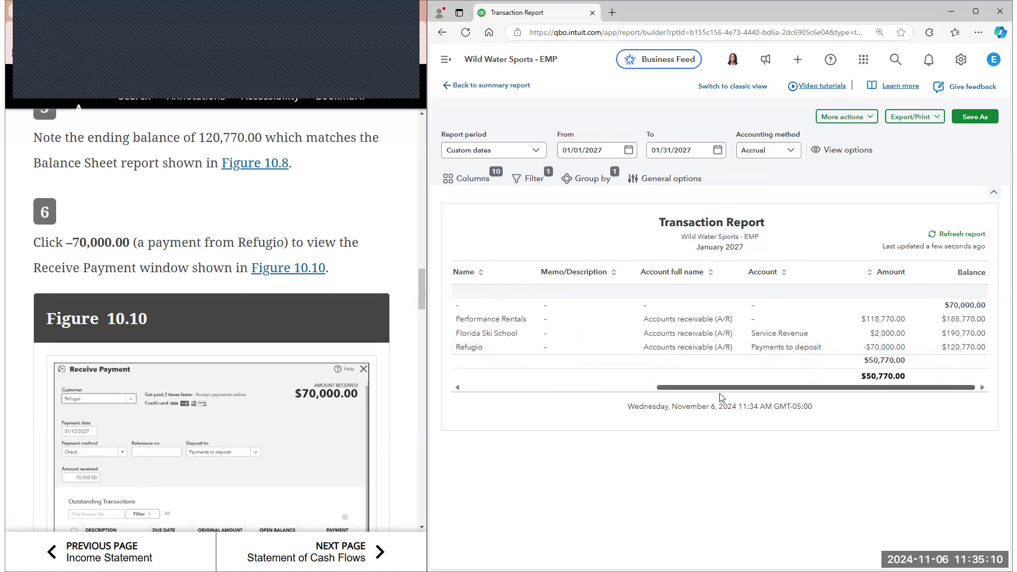
pyautogui.hscroll(-6, 662, 347)
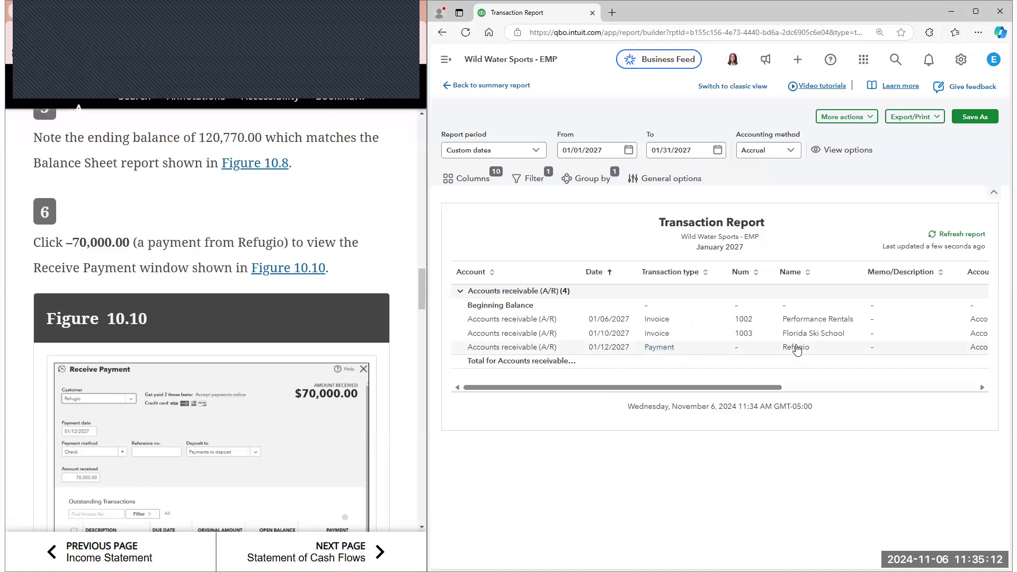
pyautogui.click(797, 348)
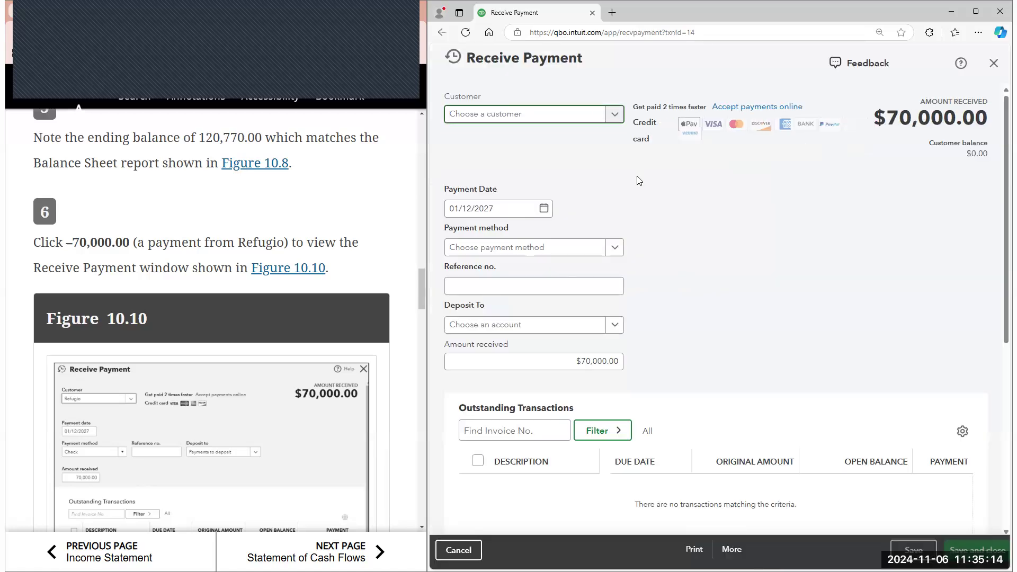
# Review the received payment against Figure 10.10, close it without changes and return to the Balance Sheet summary report
pyautogui.scroll(-2, 315, 265)
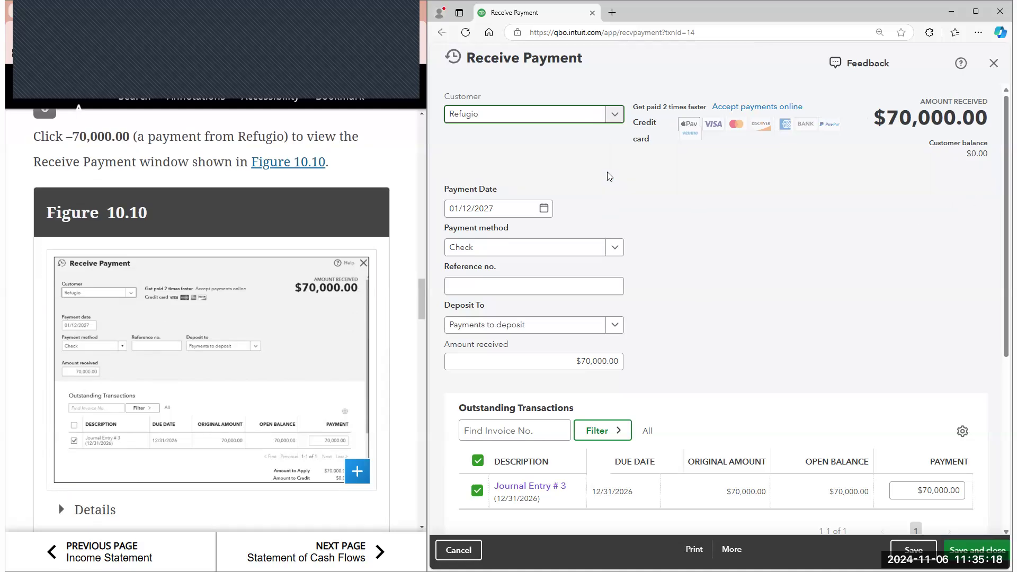
pyautogui.scroll(-1, 604, 174)
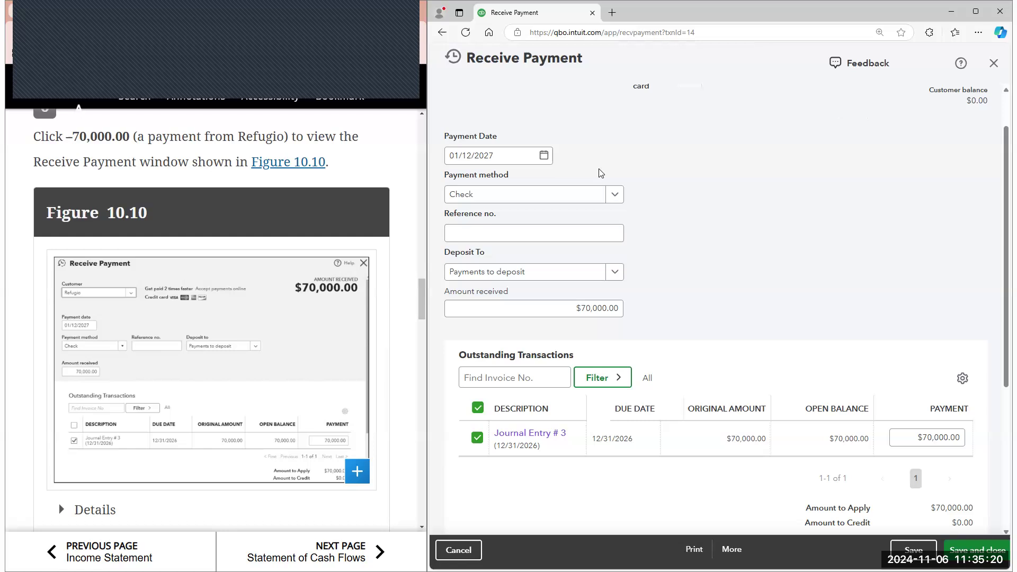
pyautogui.scroll(-5, 347, 337)
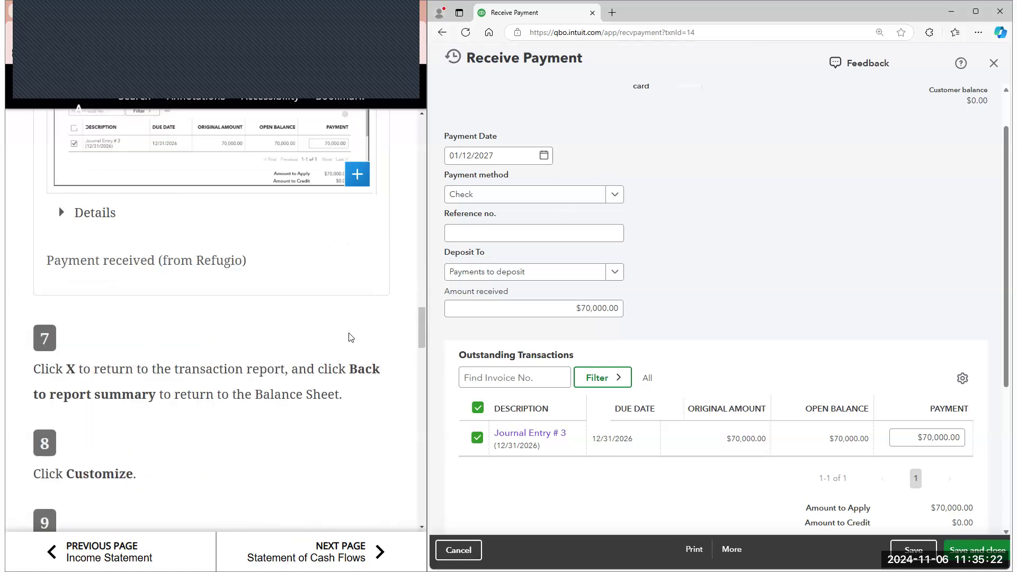
pyautogui.click(994, 63)
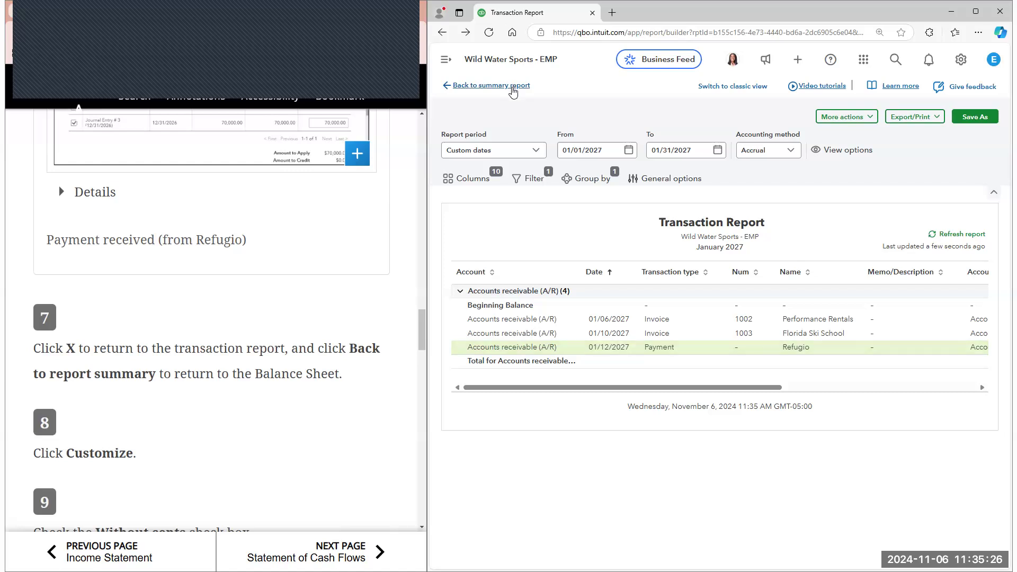
pyautogui.click(513, 88)
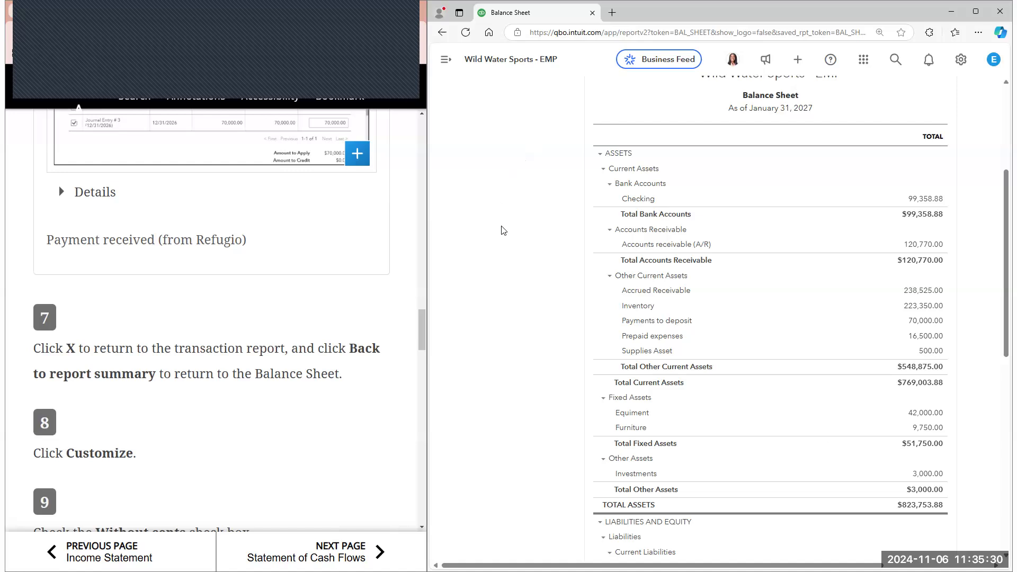
# Open the Balance Sheet's customization options and set the number format to Without cents
pyautogui.scroll(4, 839, 138)
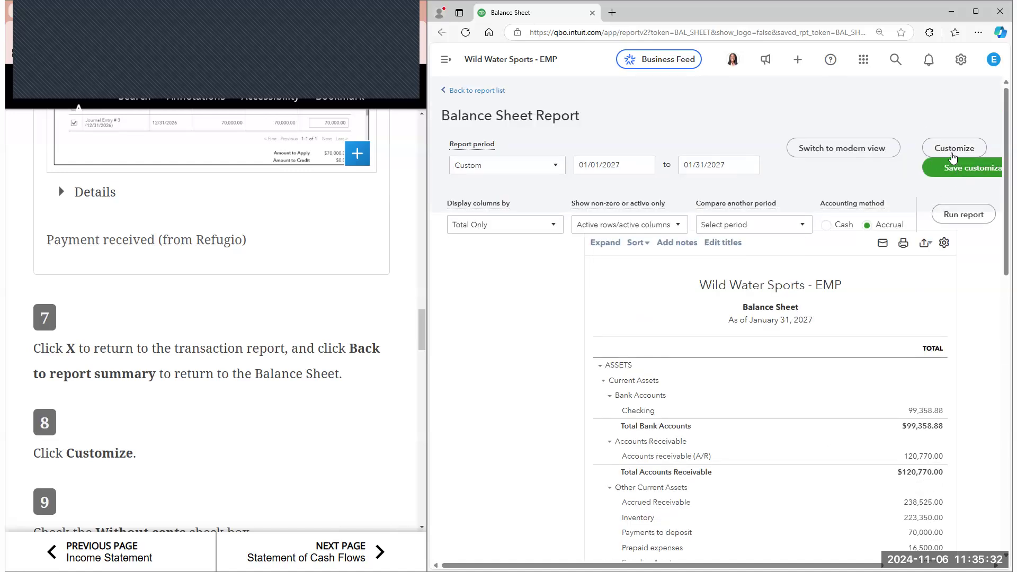
pyautogui.click(953, 150)
pyautogui.click(706, 225)
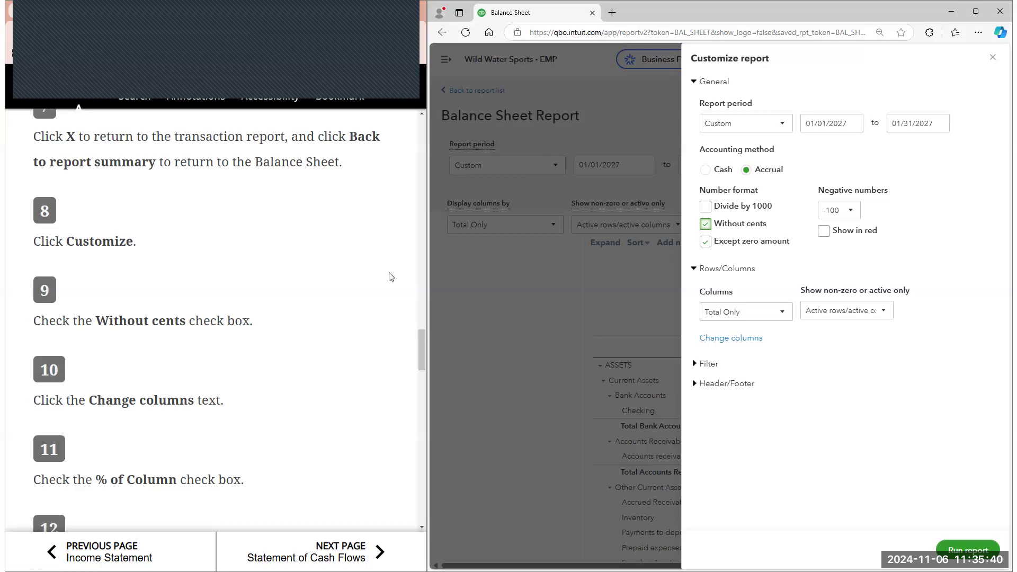
# Add the % of Column column to the customized Balance Sheet and run the report
pyautogui.click(746, 342)
pyautogui.scroll(-1, 316, 340)
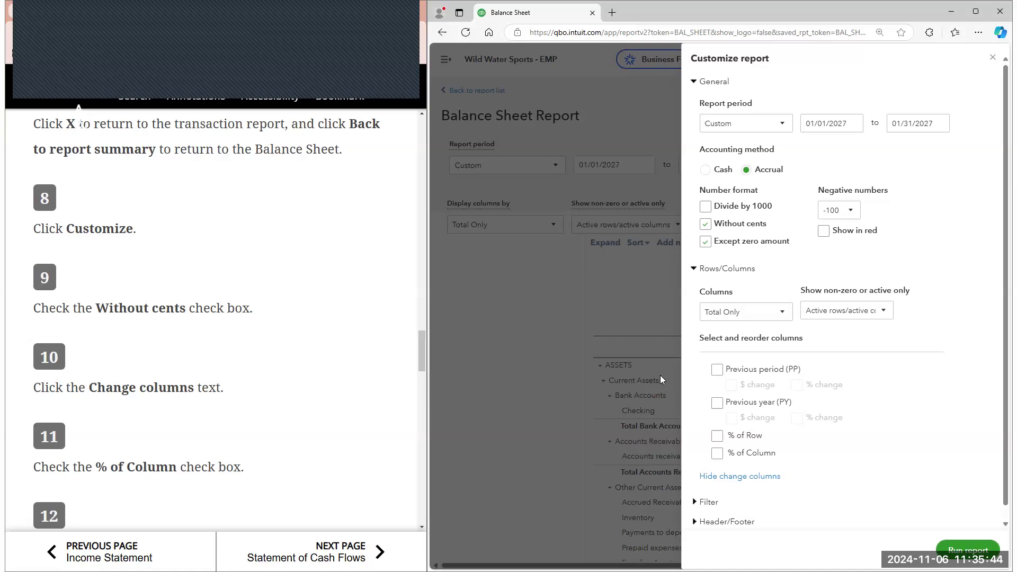
pyautogui.scroll(-3, 212, 321)
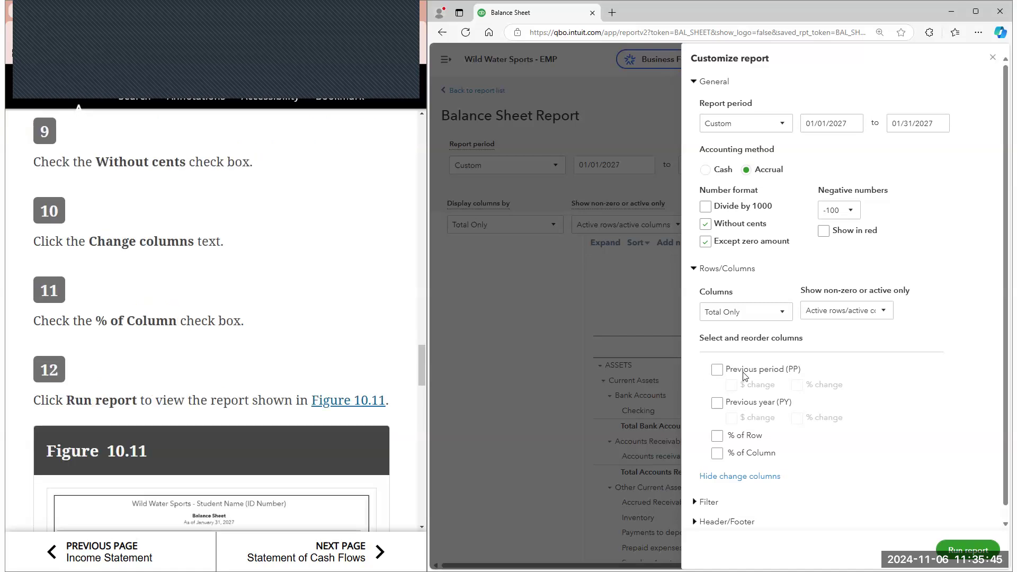
pyautogui.click(717, 454)
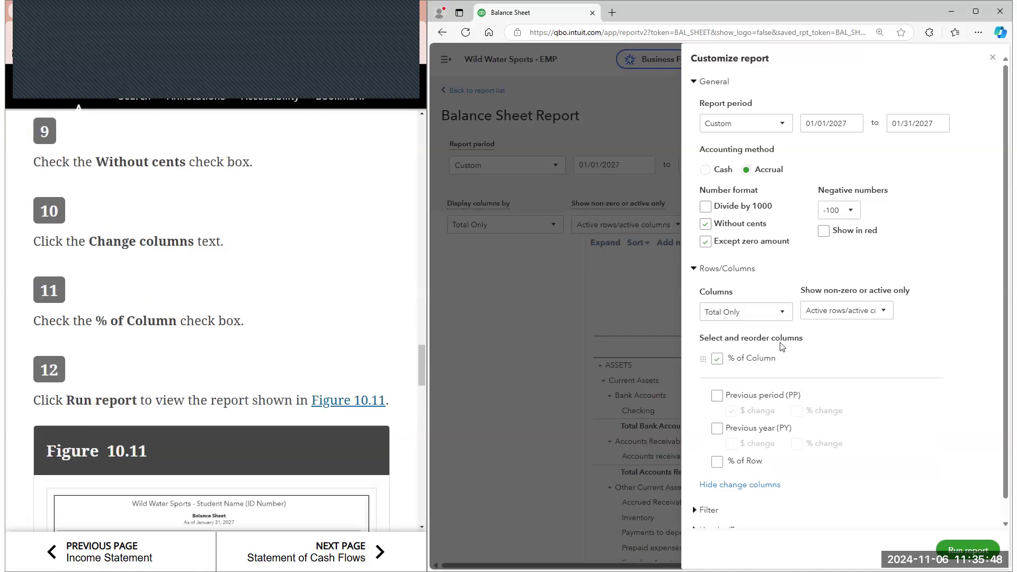
pyautogui.scroll(-1, 847, 423)
pyautogui.click(967, 550)
# Compare the customized Balance Sheet with Figure 10.11 and read the e-book steps for saving the customization
pyautogui.scroll(-2, 270, 282)
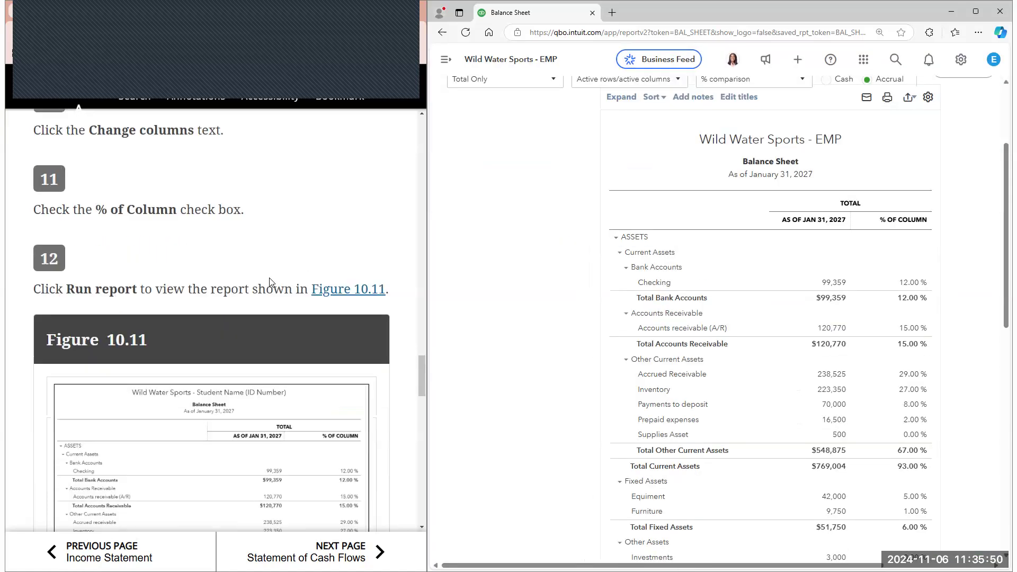
pyautogui.scroll(-2, 270, 282)
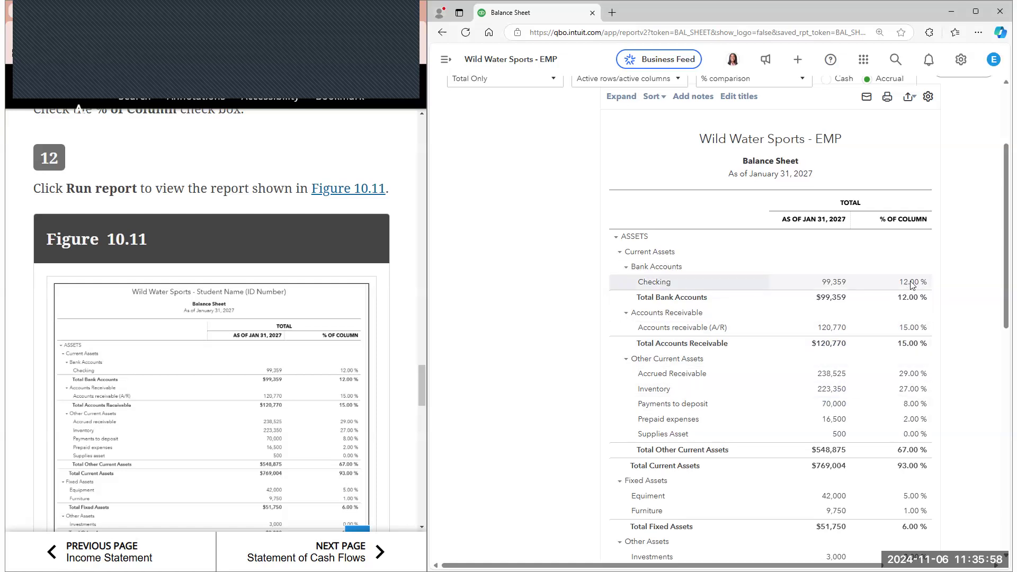
pyautogui.scroll(-3, 689, 351)
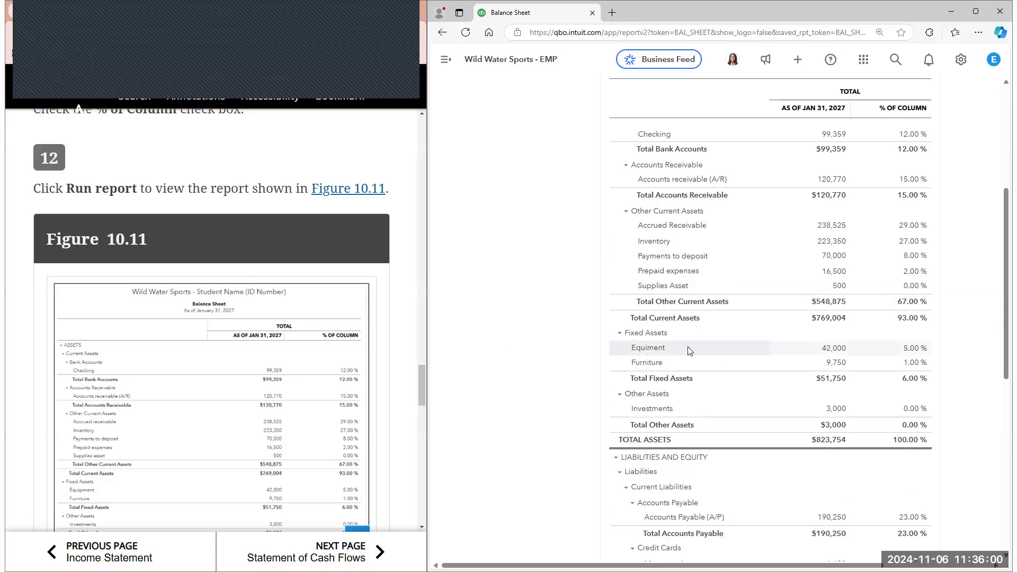
pyautogui.scroll(-3, 689, 351)
pyautogui.scroll(-2, 368, 362)
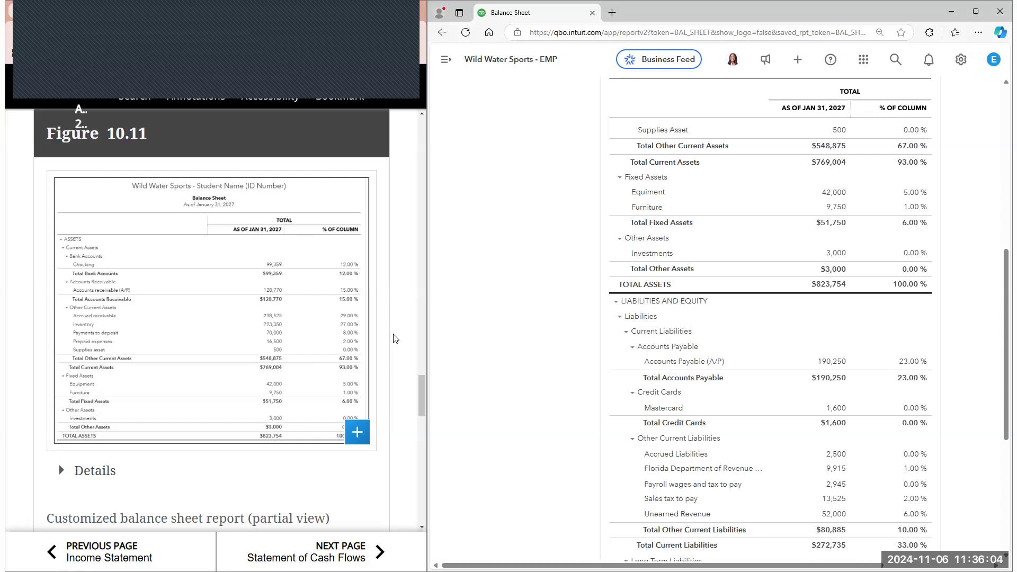
pyautogui.scroll(-6, 410, 316)
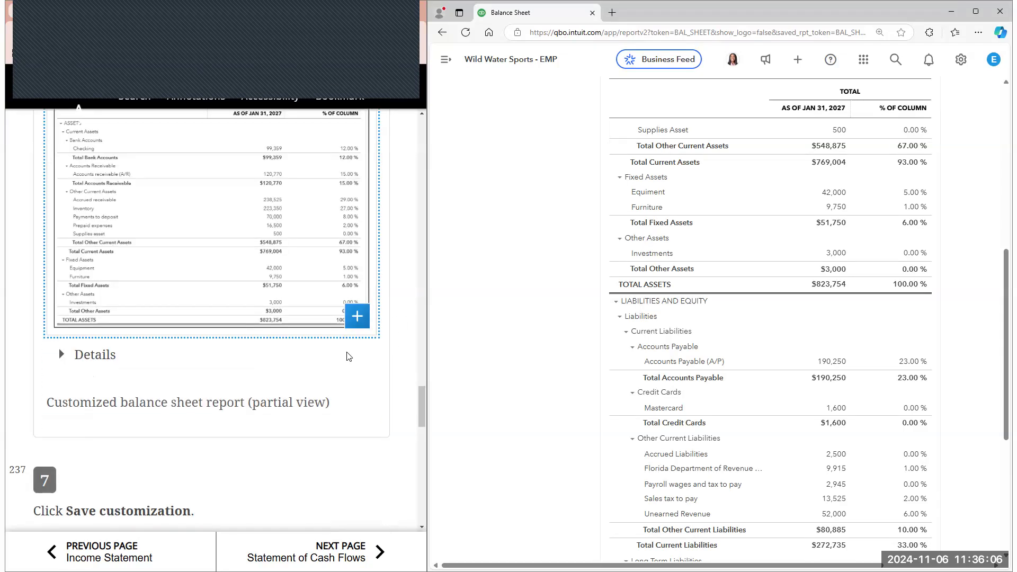
pyautogui.scroll(9, 1001, 217)
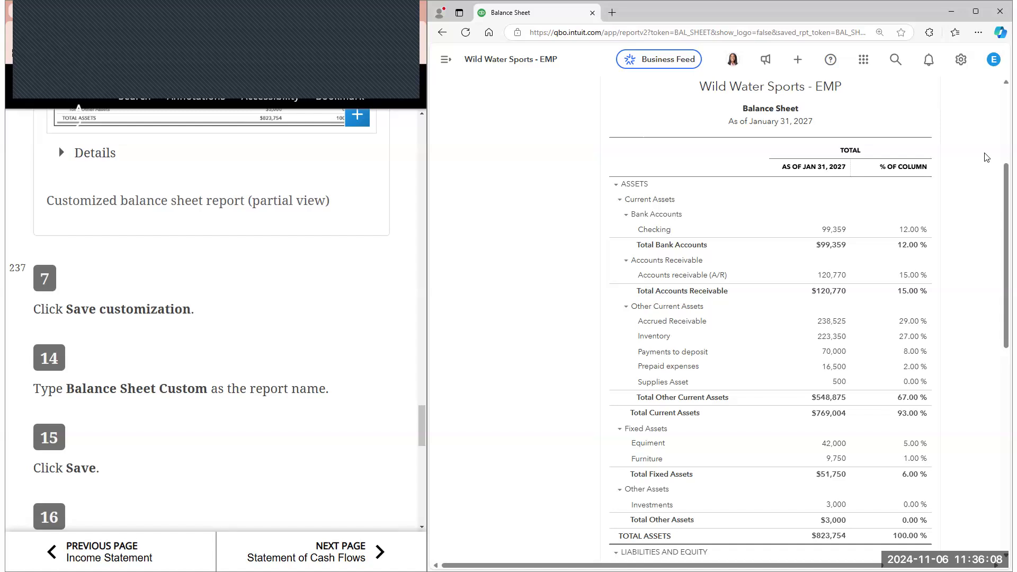
# Save the report customization under the name Balance Sheet Custom
pyautogui.click(963, 175)
pyautogui.scroll(-2, 395, 260)
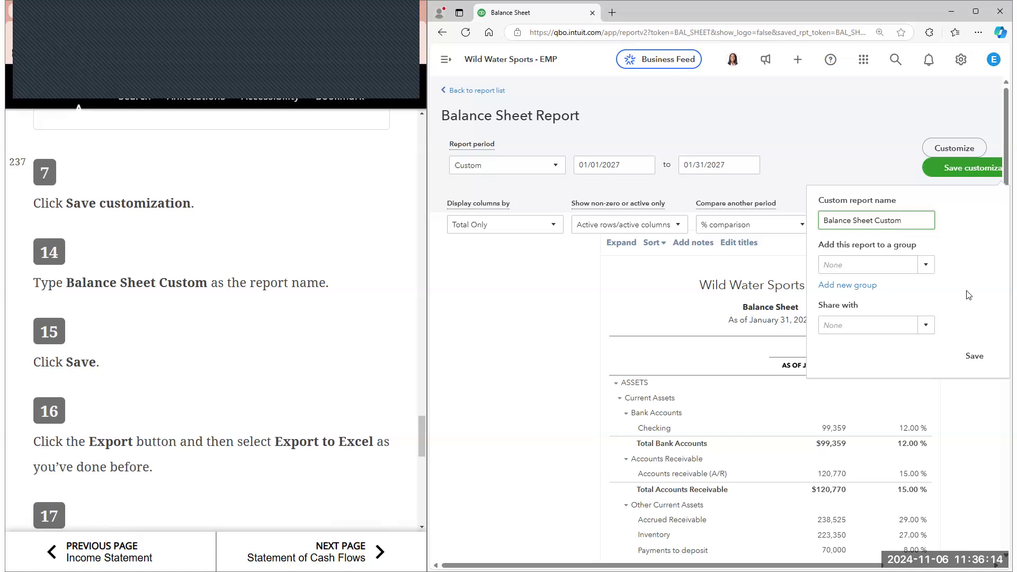
pyautogui.click(977, 356)
pyautogui.scroll(-2, 302, 371)
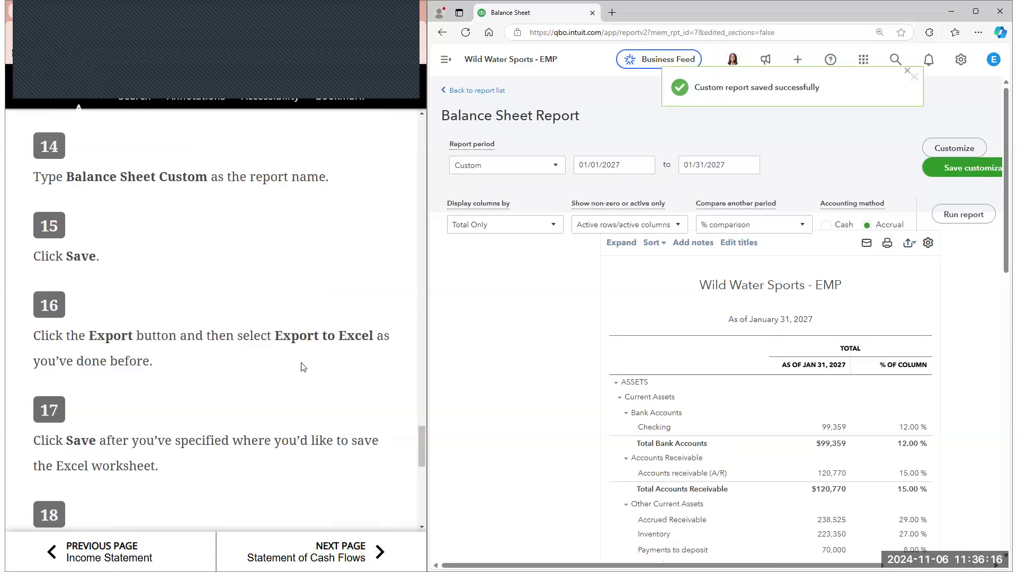
# Examine the Balance Sheet's export options alongside the e-book steps for exporting to Excel and Figure 10.12
pyautogui.scroll(-3, 469, 230)
pyautogui.scroll(1, 912, 163)
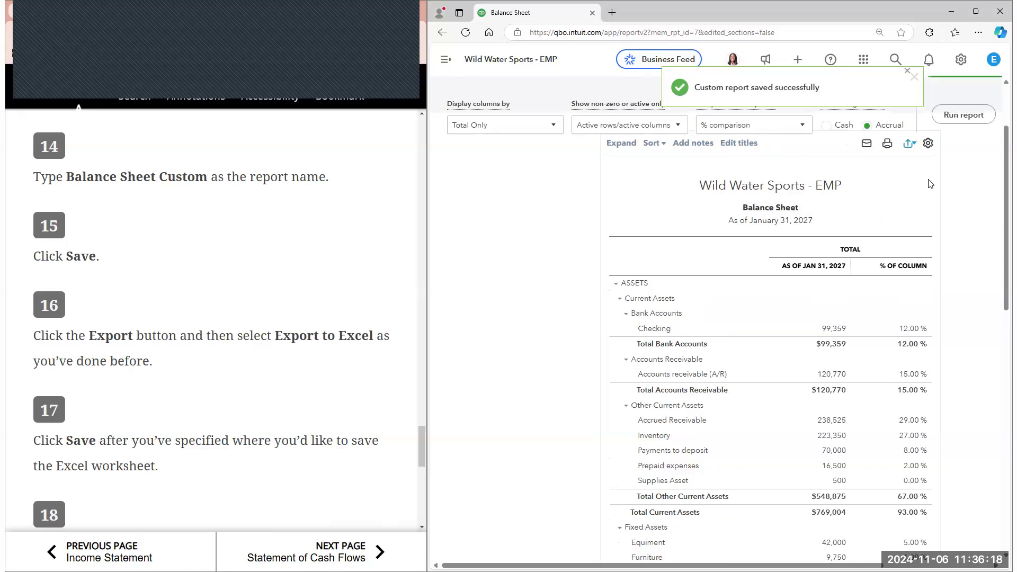
pyautogui.scroll(1, 905, 208)
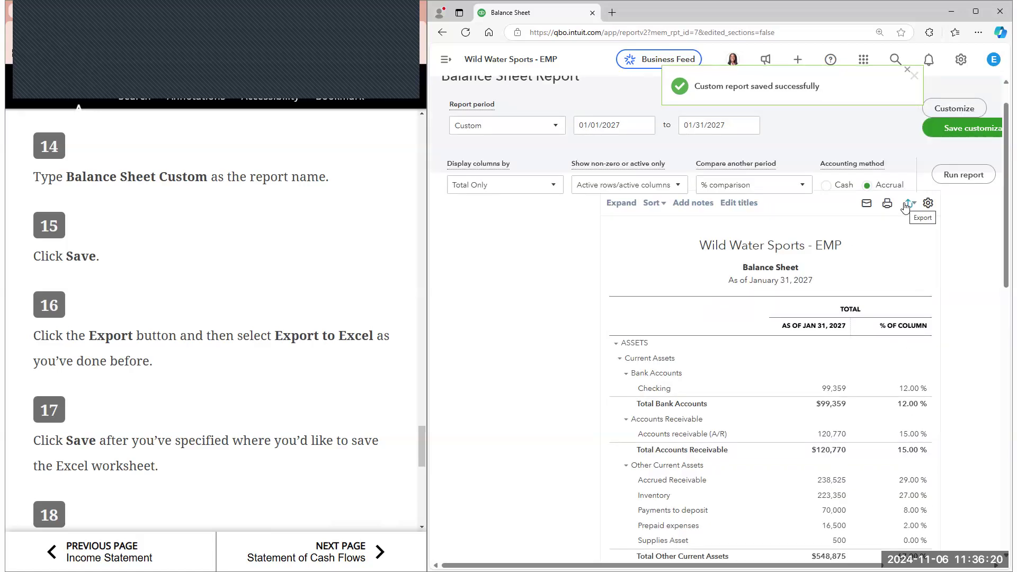
pyautogui.scroll(-3, 334, 220)
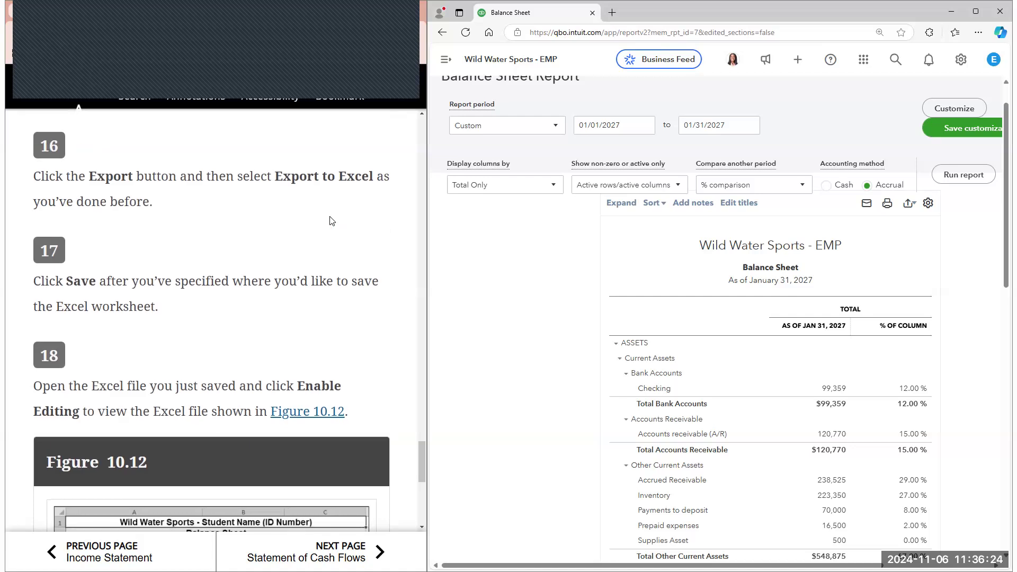
pyautogui.scroll(-5, 332, 220)
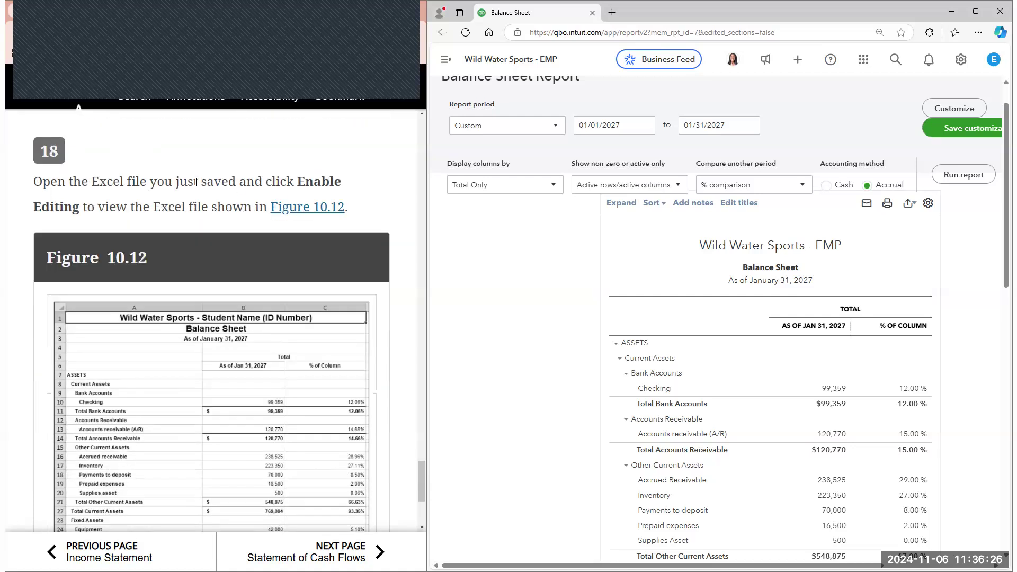
pyautogui.scroll(-3, 177, 190)
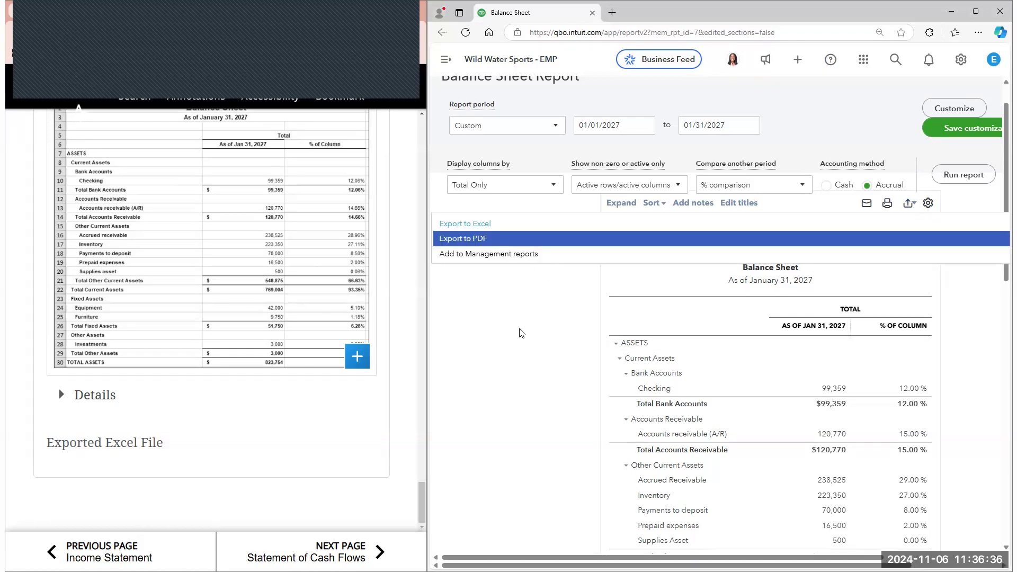
# Turn the e-book to the Statement of Cash Flows section and read its opening steps
pyautogui.click(337, 546)
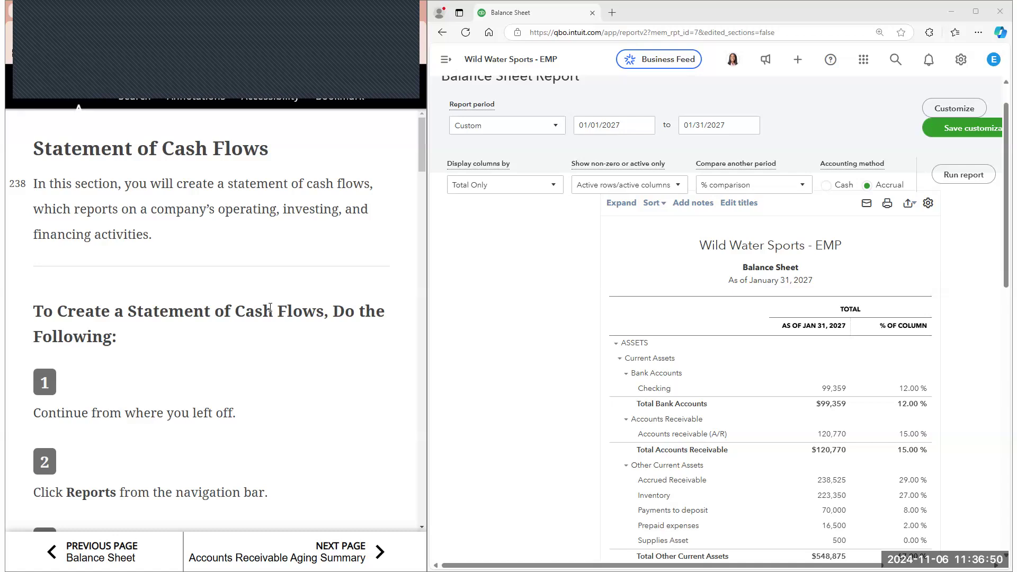
pyautogui.scroll(-2, 258, 369)
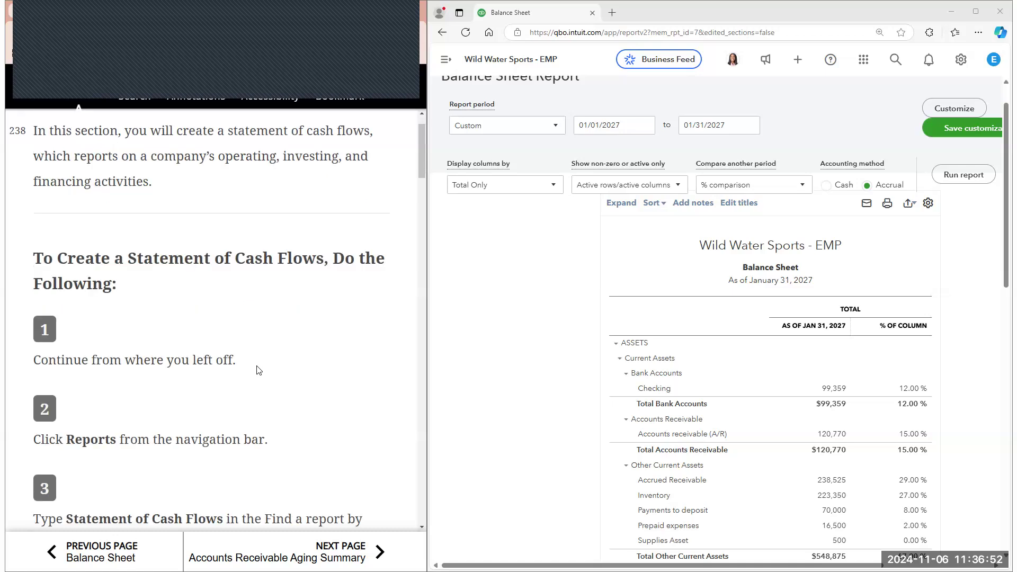
pyautogui.scroll(-1, 258, 369)
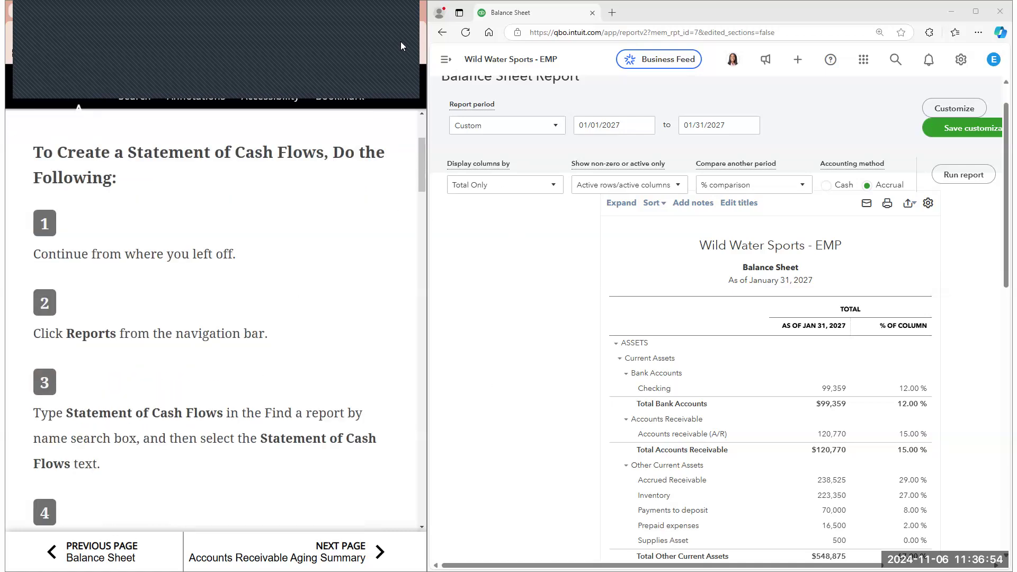
# Go to the reports list, search for "state" and open the Statement of Cash Flows report
pyautogui.click(446, 59)
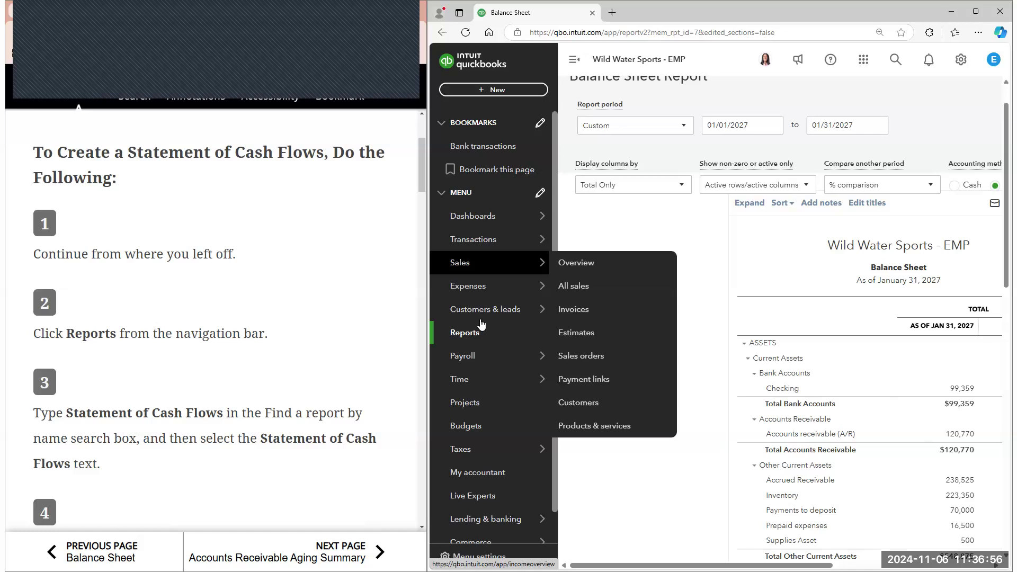
pyautogui.click(464, 332)
pyautogui.scroll(-1, 256, 233)
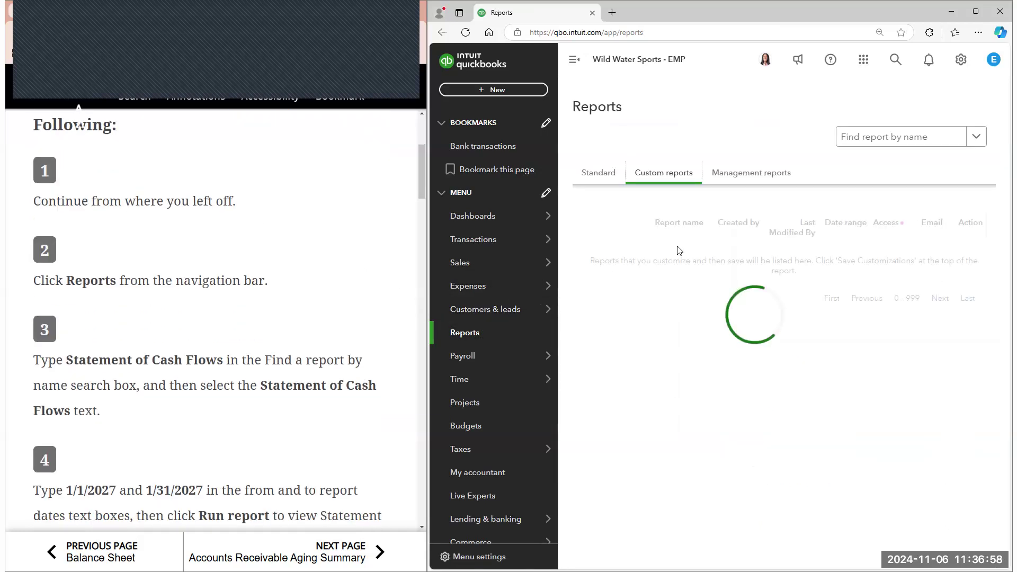
pyautogui.click(888, 136)
pyautogui.write('st')
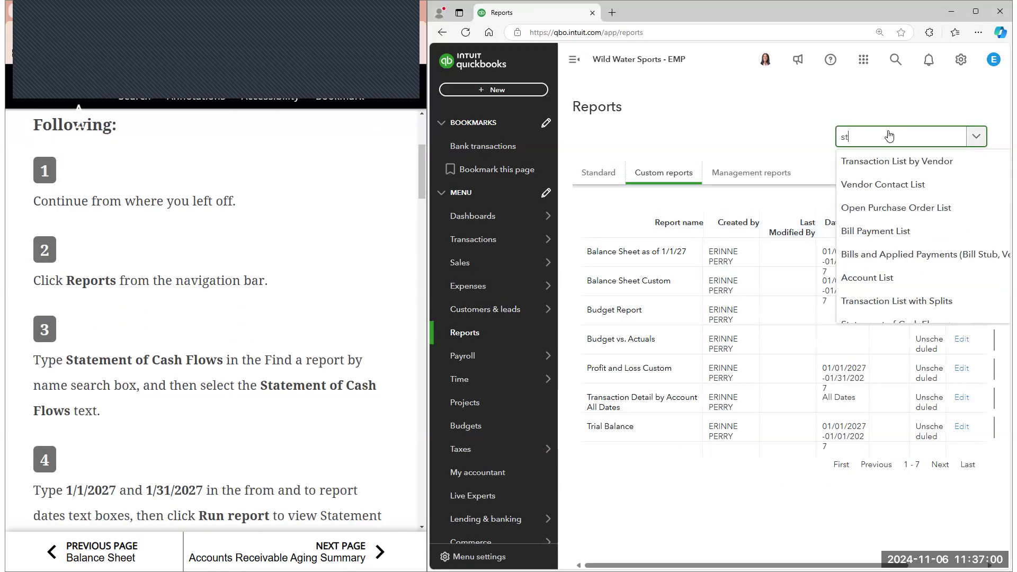
pyautogui.write('ate')
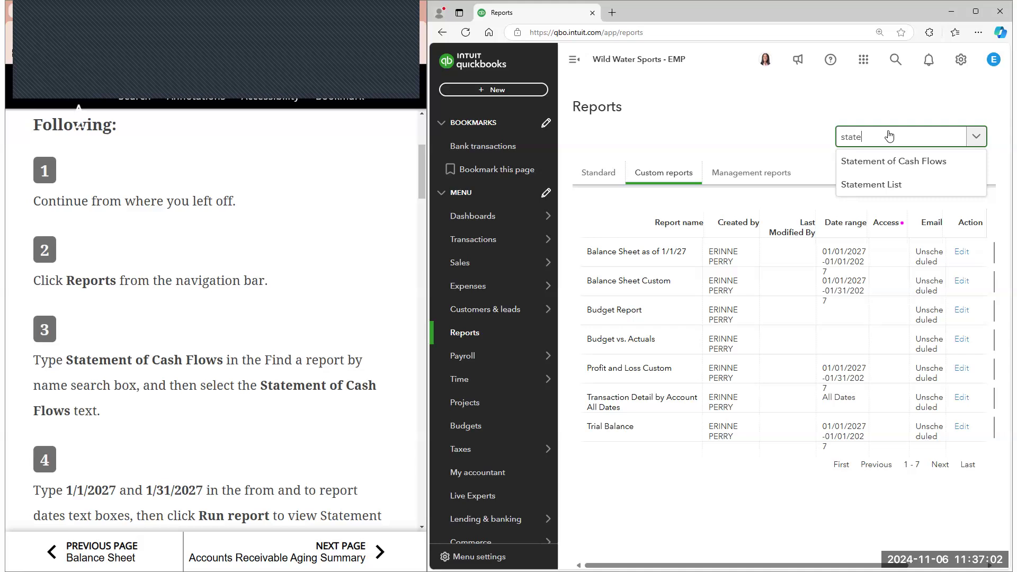
pyautogui.click(893, 161)
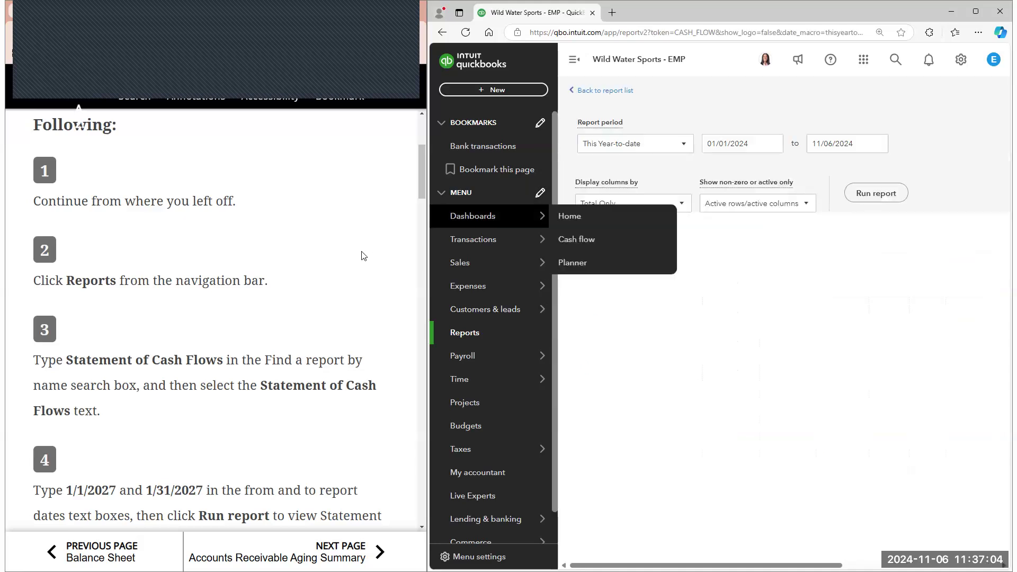
# Set the Statement of Cash Flows period to 01/01/2027 through 01/31/2027 and run the report
pyautogui.scroll(-3, 360, 262)
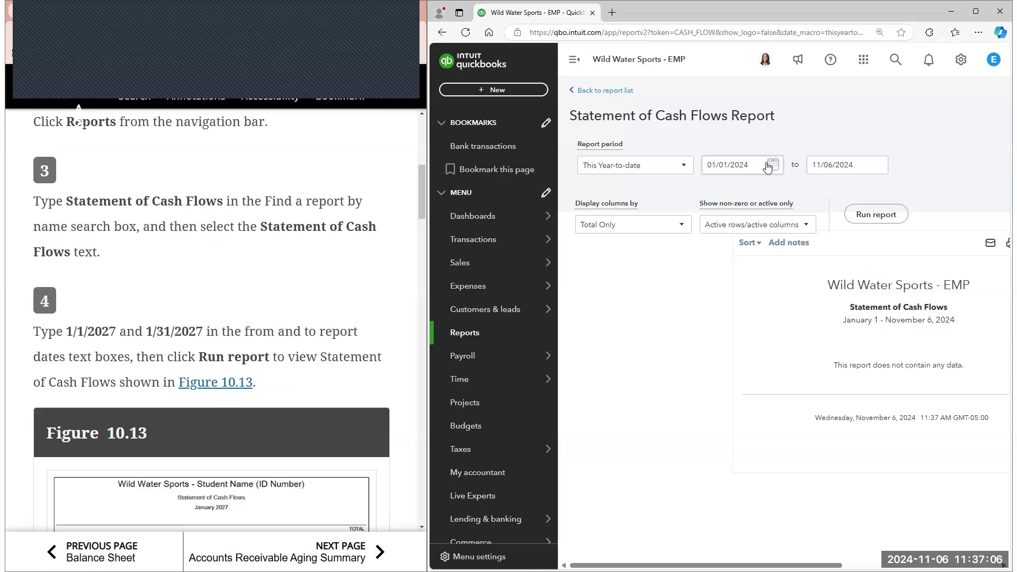
pyautogui.click(771, 165)
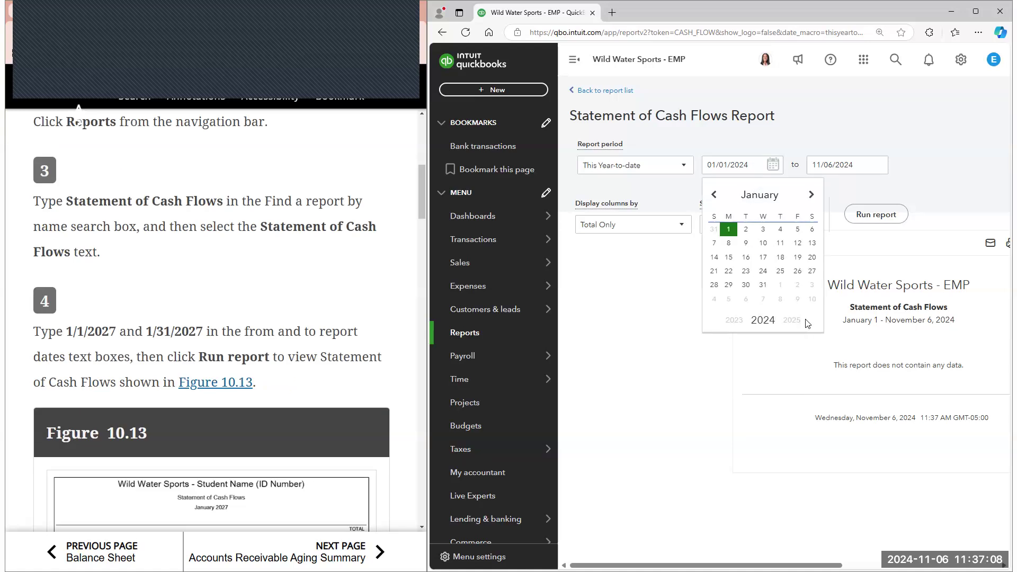
pyautogui.click(798, 323)
pyautogui.click(794, 322)
pyautogui.click(794, 322)
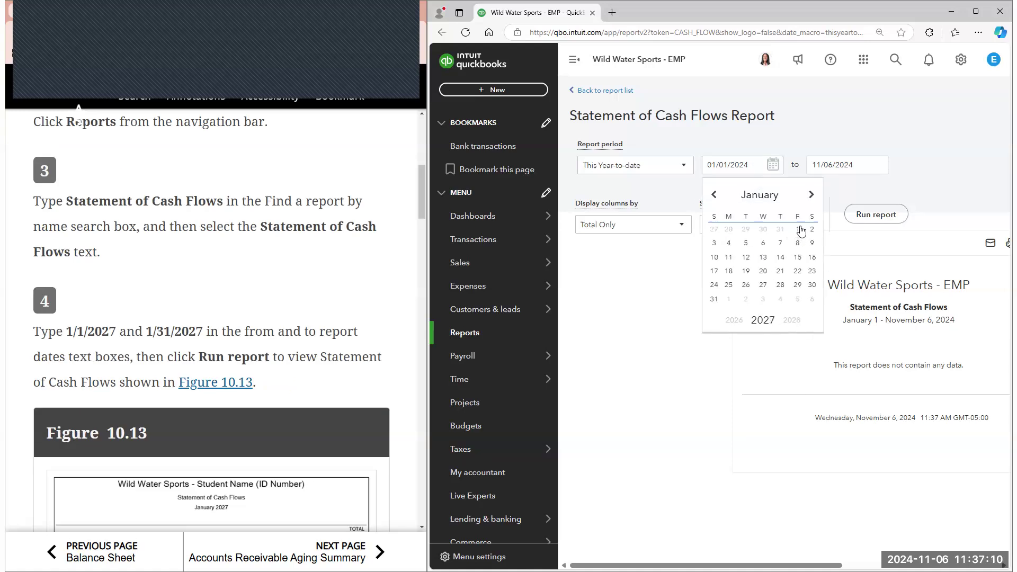
pyautogui.click(801, 231)
pyautogui.click(877, 165)
pyautogui.click(898, 320)
pyautogui.click(898, 321)
pyautogui.click(898, 321)
pyautogui.click(820, 300)
pyautogui.click(874, 213)
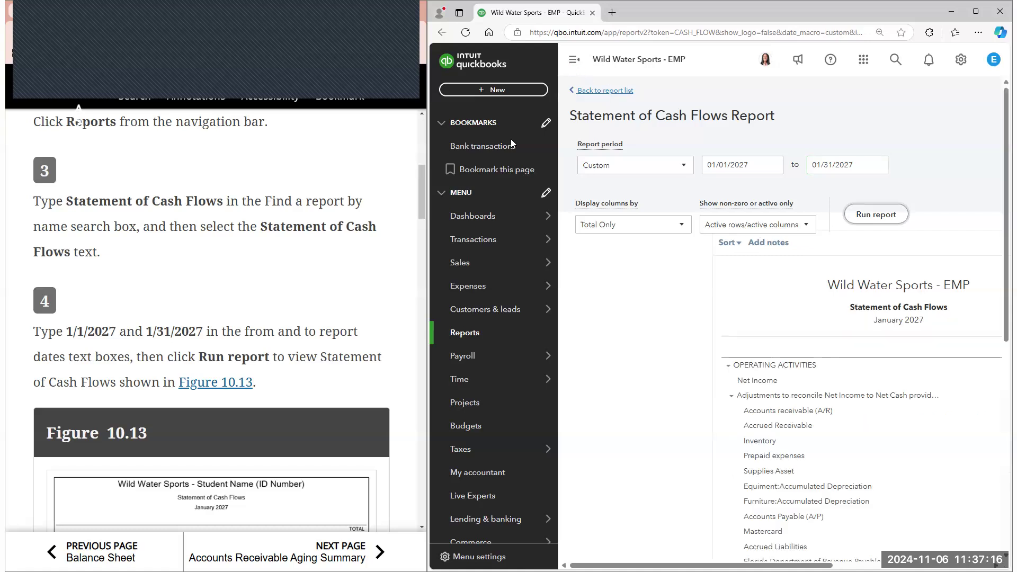
# Collapse the navigation menu and compare the January 2027 Statement of Cash Flows with the e-book's Figure 10.13
pyautogui.click(574, 59)
pyautogui.scroll(-2, 511, 143)
pyautogui.scroll(-3, 341, 268)
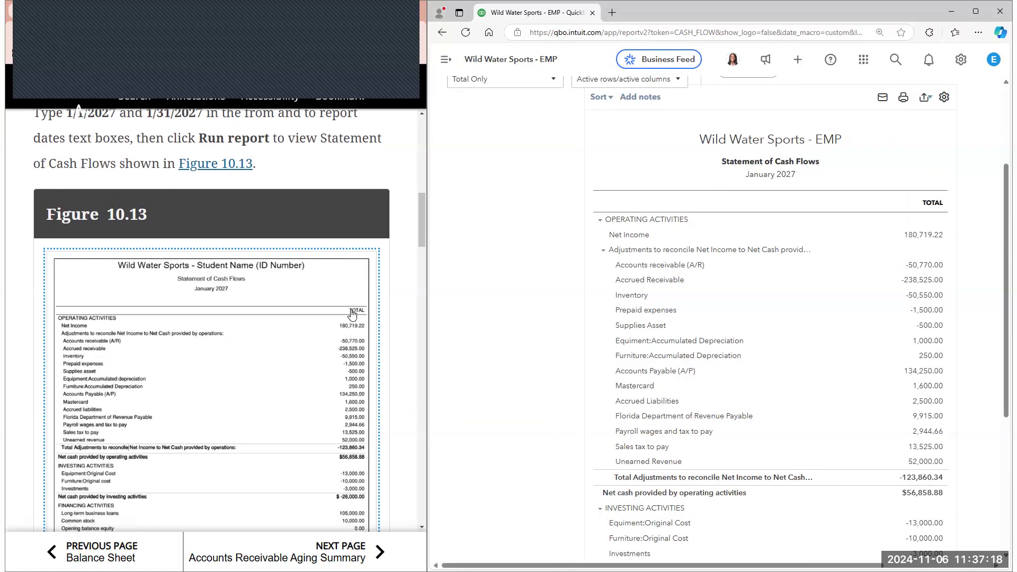
pyautogui.scroll(-1, 352, 313)
pyautogui.scroll(-1, 654, 235)
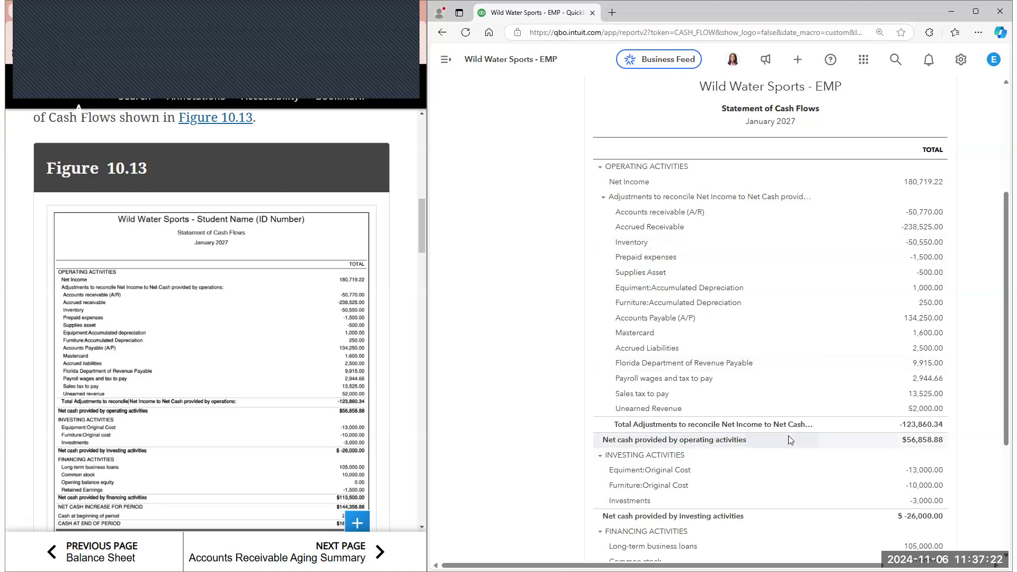
pyautogui.scroll(-2, 788, 435)
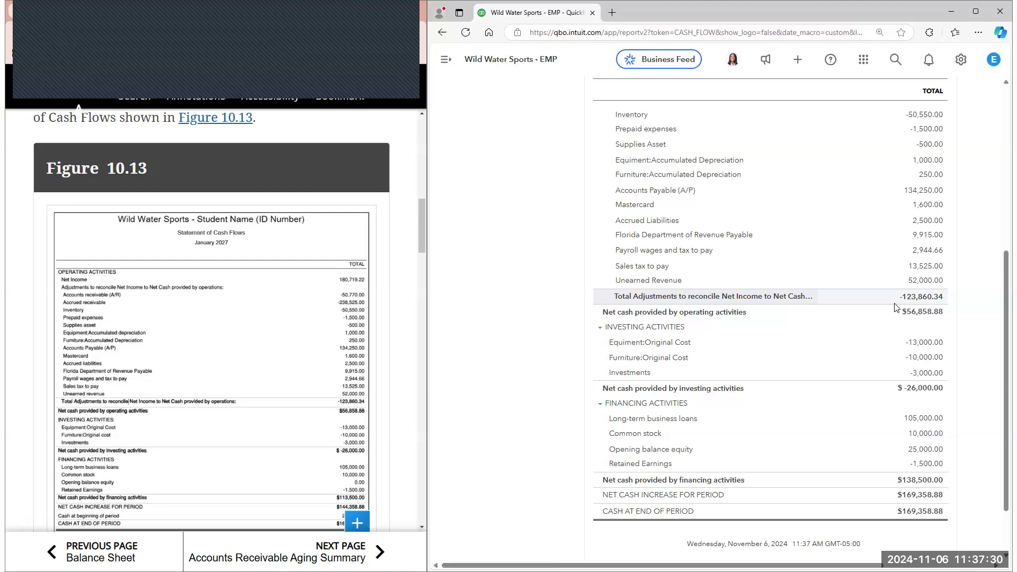
pyautogui.scroll(-1, 561, 379)
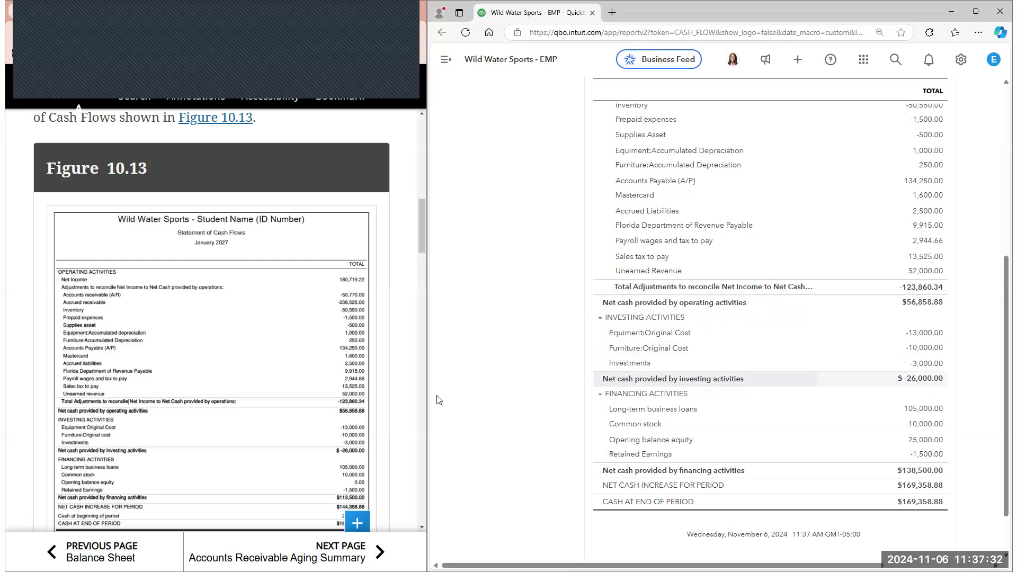
pyautogui.scroll(-2, 384, 391)
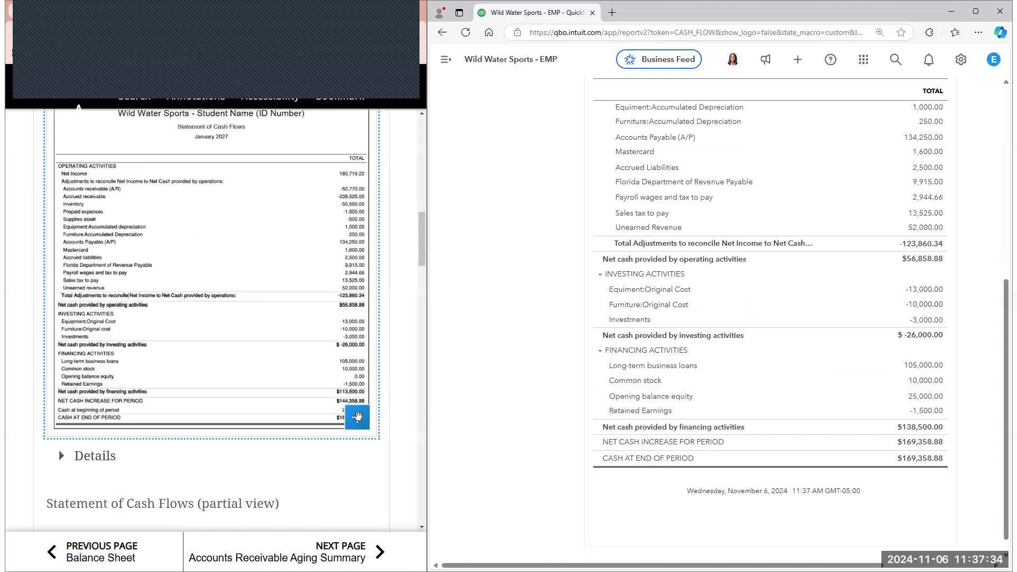
# Enlarge Figure 10.13 to check its closing cash figures against the report, and close the enlarged figure
pyautogui.click(358, 416)
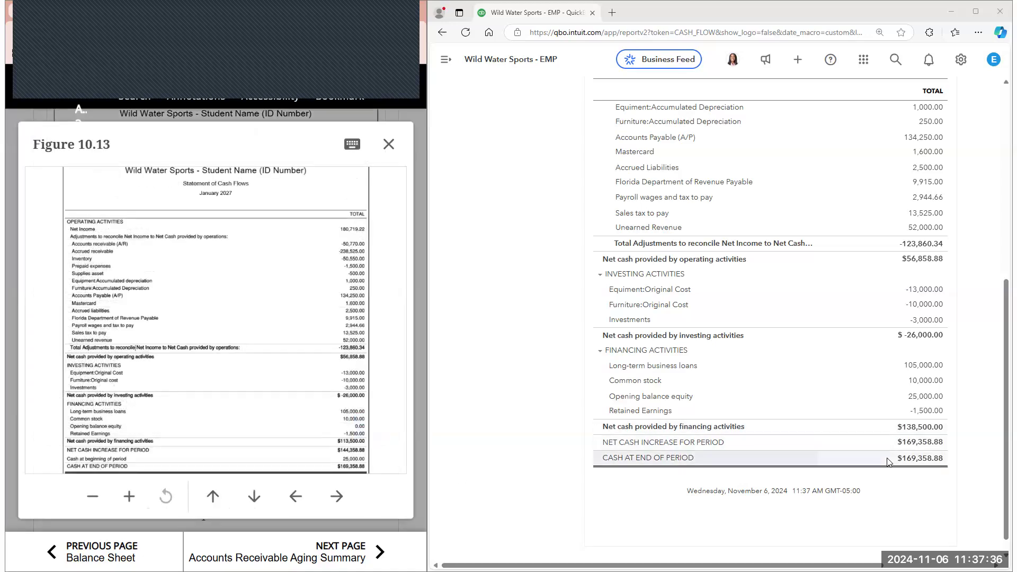
pyautogui.scroll(-1, 903, 468)
pyautogui.scroll(2, 858, 461)
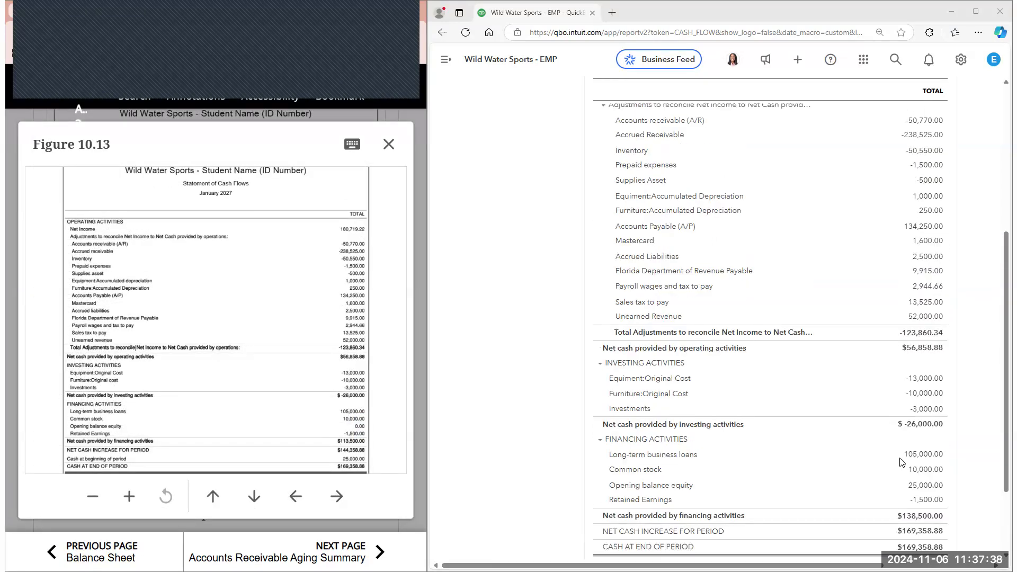
pyautogui.click(388, 148)
# Open the transaction report behind the Common stock amount and compare its columns with Figure 10.14
pyautogui.scroll(-3, 347, 329)
pyautogui.scroll(-2, 348, 354)
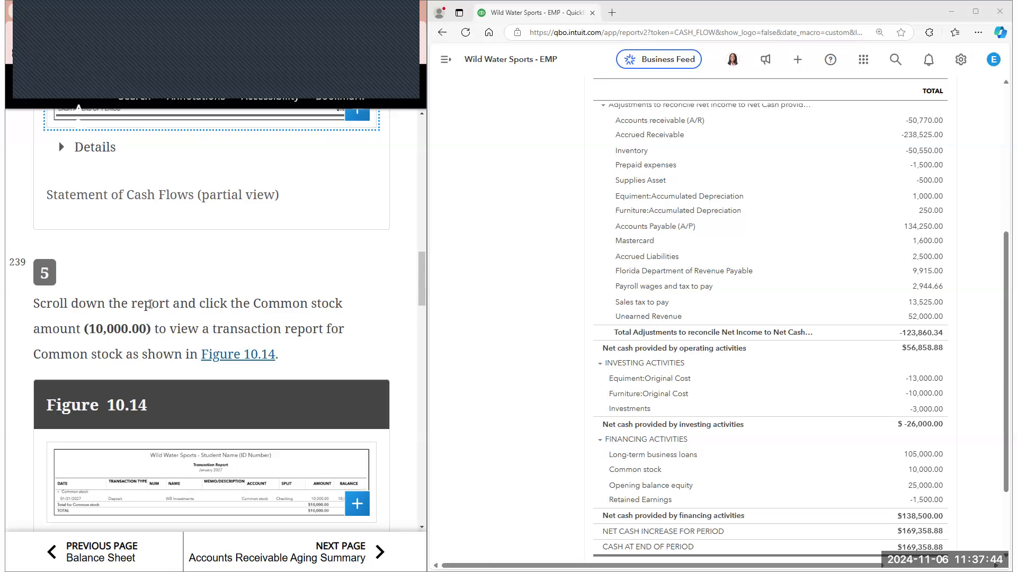
pyautogui.scroll(-1, 646, 420)
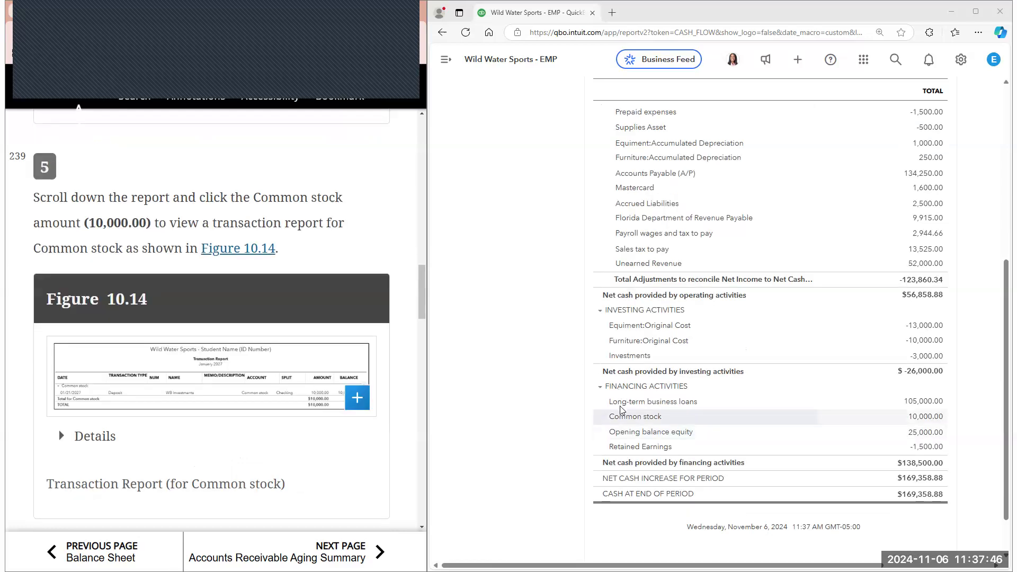
pyautogui.click(924, 416)
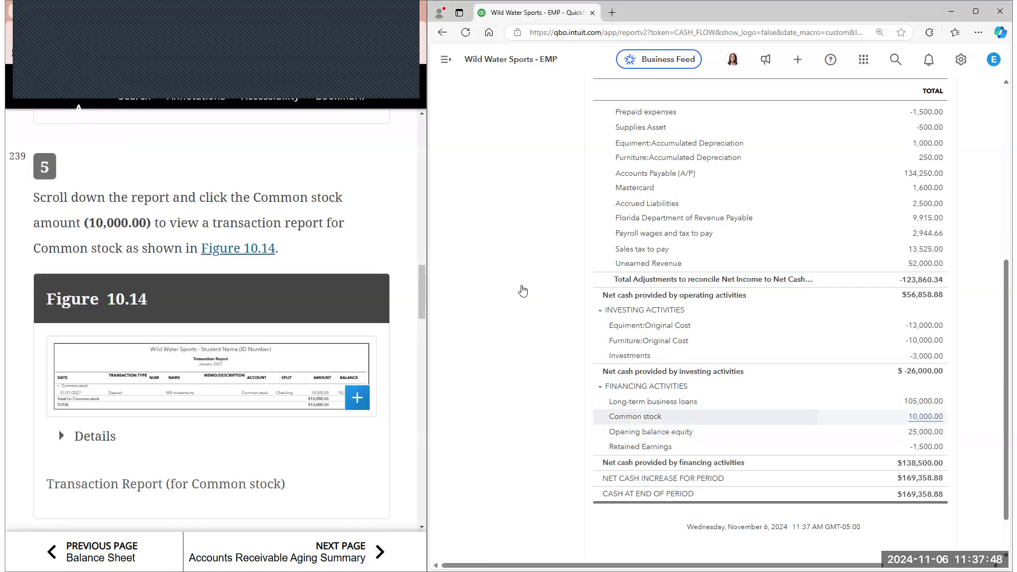
pyautogui.scroll(-2, 345, 210)
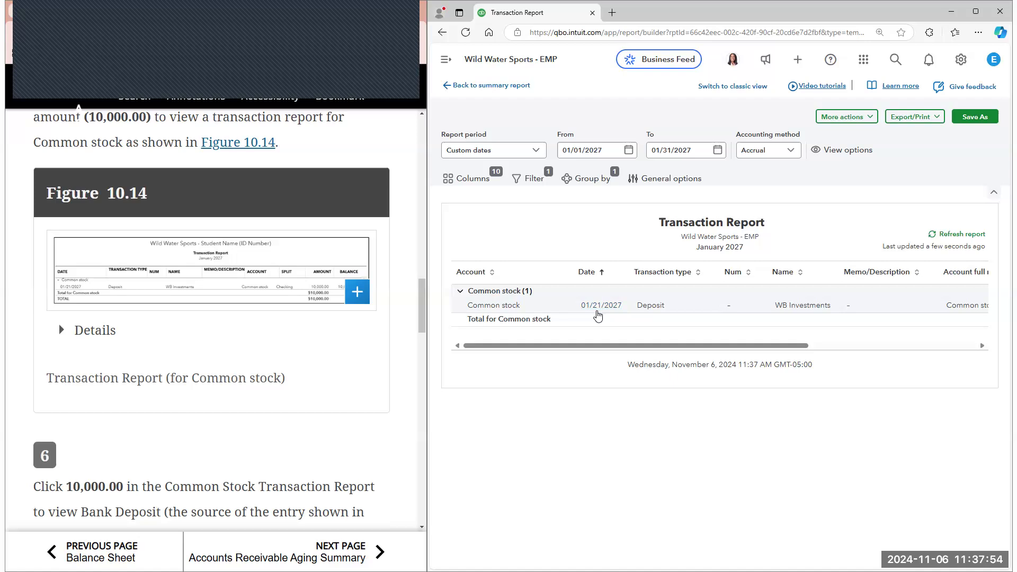
pyautogui.moveTo(782, 347); pyautogui.dragTo(948, 339)
pyautogui.scroll(-3, 318, 353)
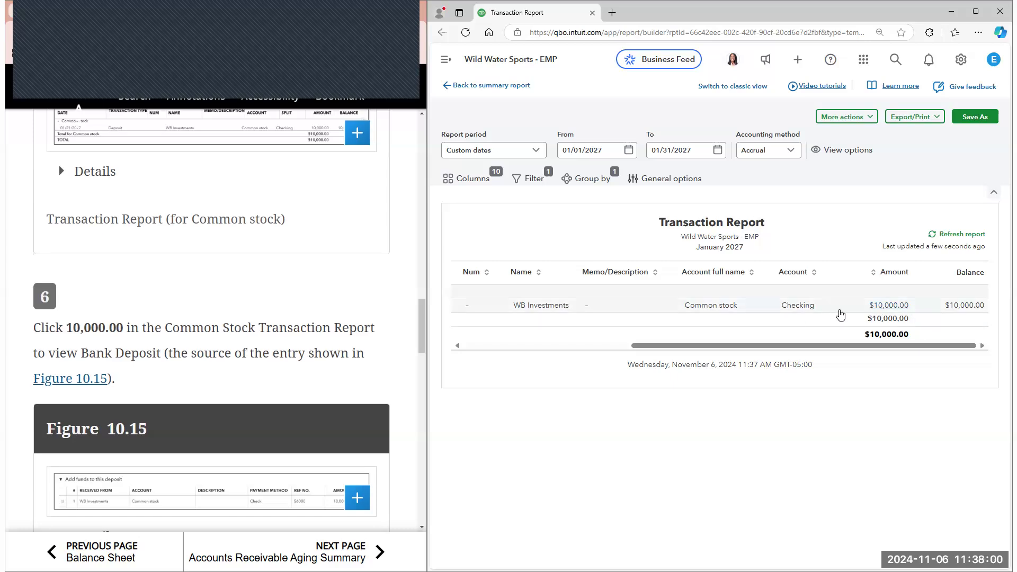
# Review the WB Investments bank deposit against Figure 10.15, close it without changes and return to the Statement of Cash Flows summary report
pyautogui.click(884, 306)
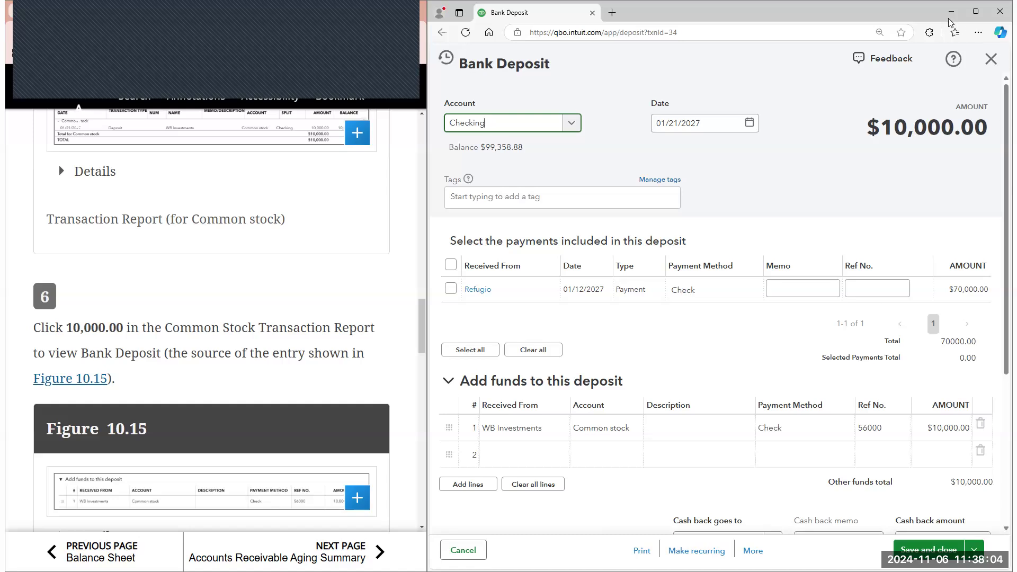
pyautogui.scroll(-1, 290, 319)
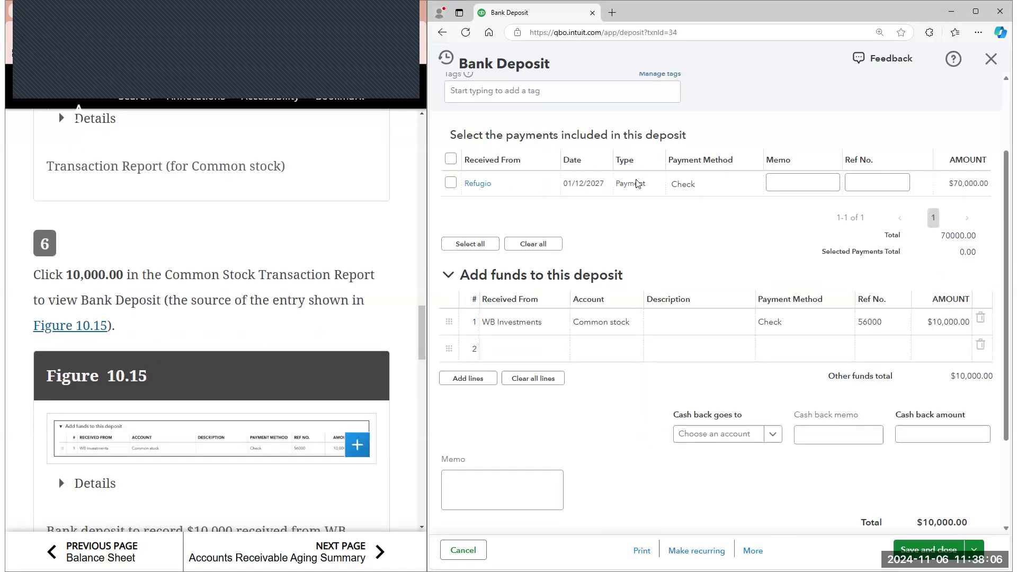
pyautogui.scroll(-4, 343, 249)
pyautogui.scroll(-3, 343, 255)
pyautogui.click(990, 60)
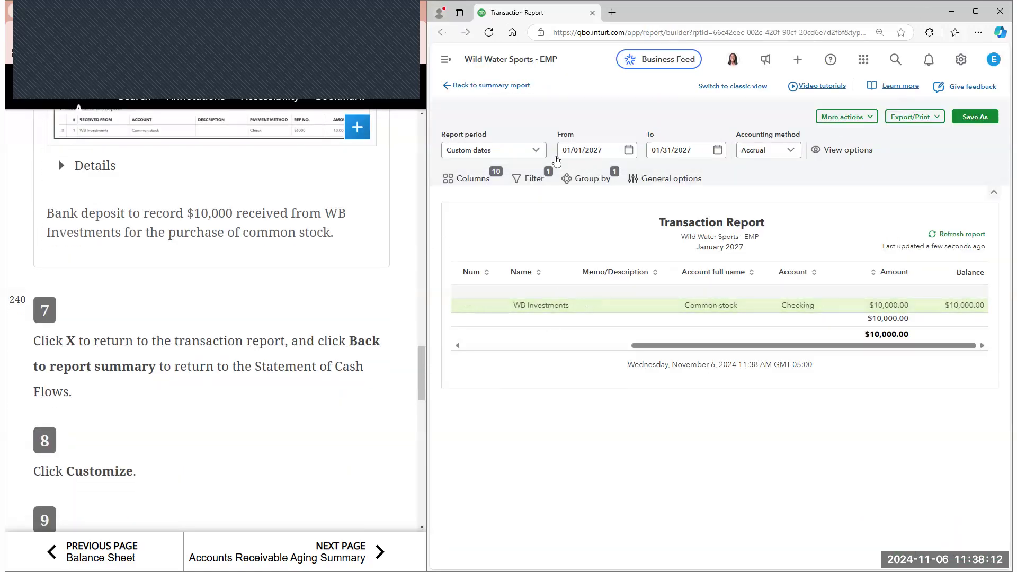
pyautogui.click(487, 88)
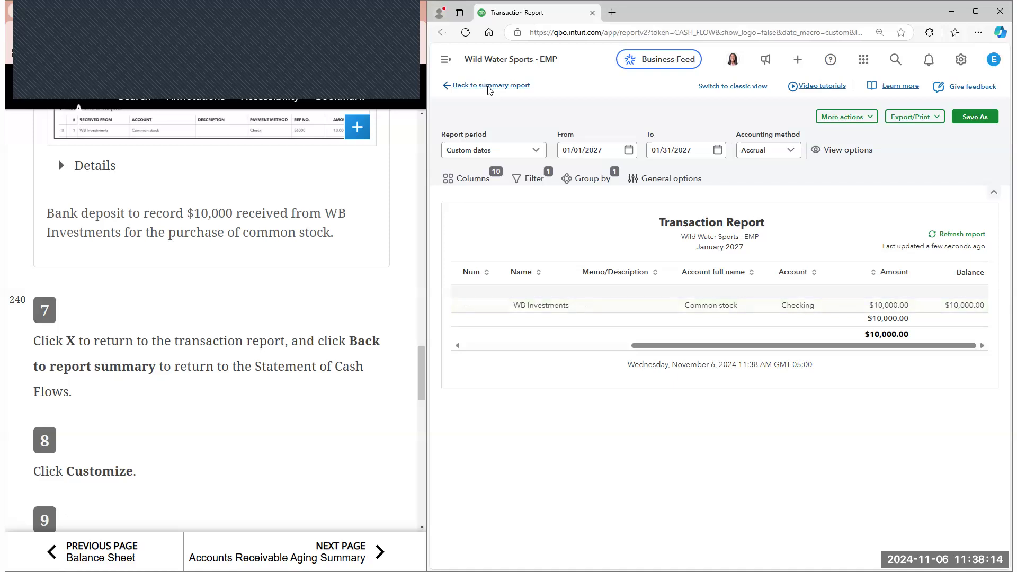
# Customize the Statement of Cash Flows to show numbers without cents, and run the report again
pyautogui.scroll(-2, 372, 351)
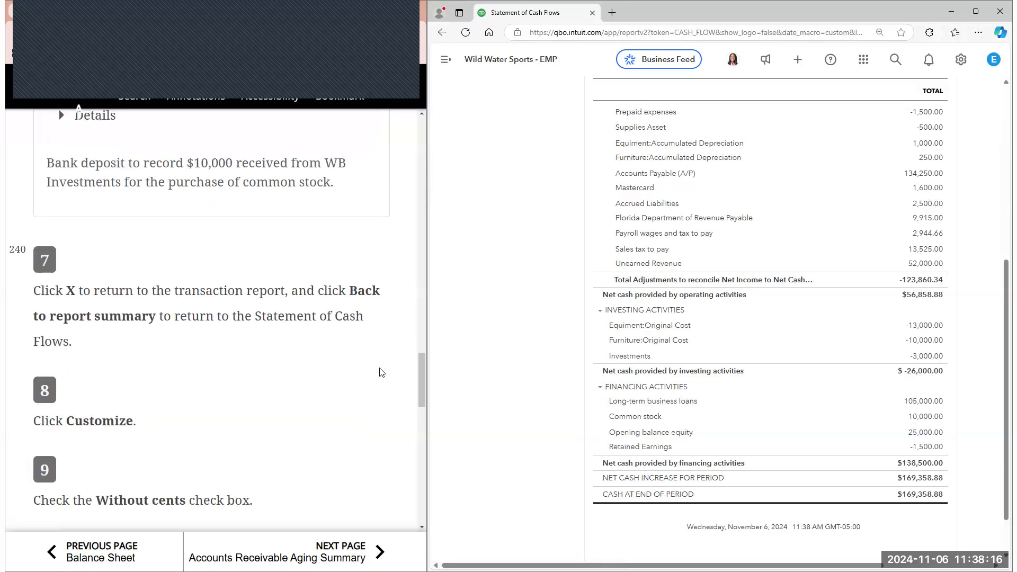
pyautogui.scroll(6, 794, 318)
pyautogui.click(955, 149)
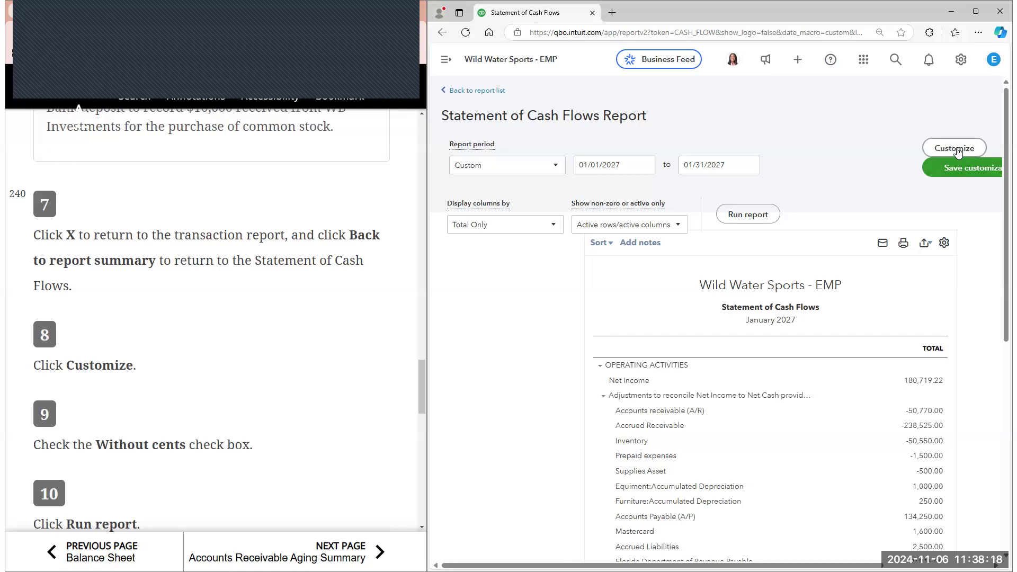
pyautogui.scroll(-2, 363, 286)
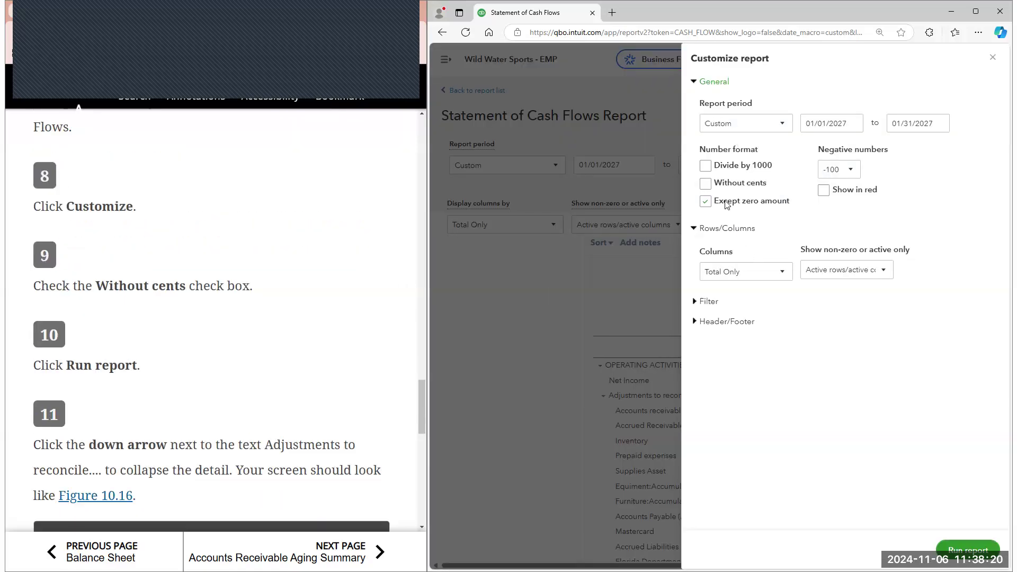
pyautogui.click(705, 183)
pyautogui.click(969, 551)
pyautogui.scroll(-2, 354, 360)
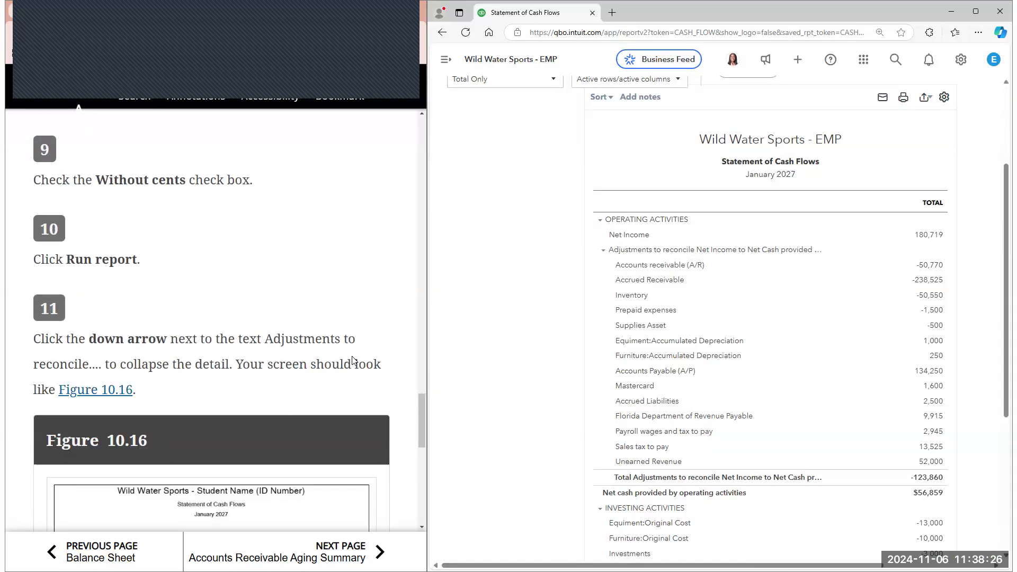
# Check the report's sorting and display settings for a way to collapse the adjustments detail, and reduce the page zoom
pyautogui.scroll(3, 586, 269)
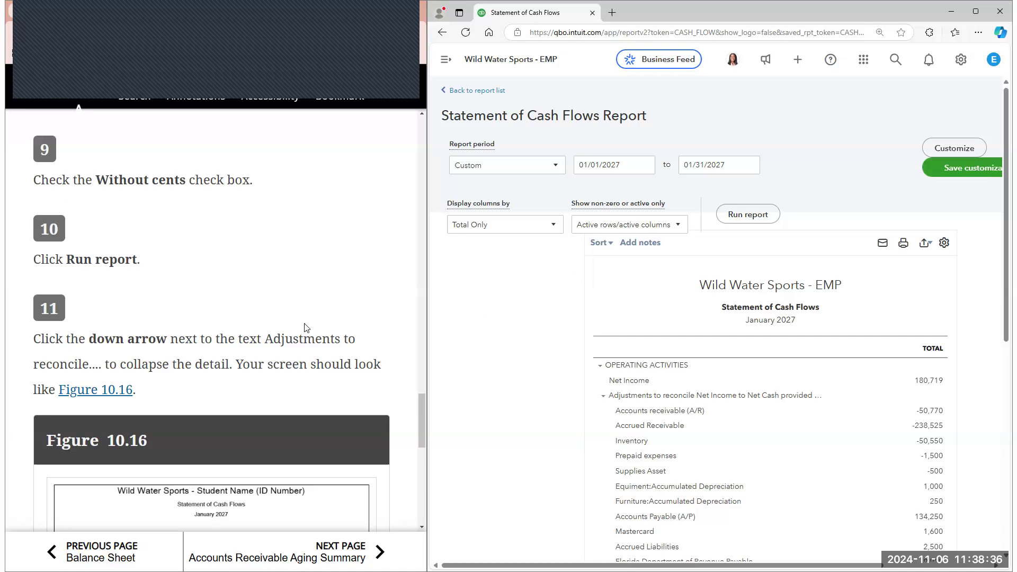
pyautogui.scroll(-2, 304, 327)
pyautogui.click(602, 243)
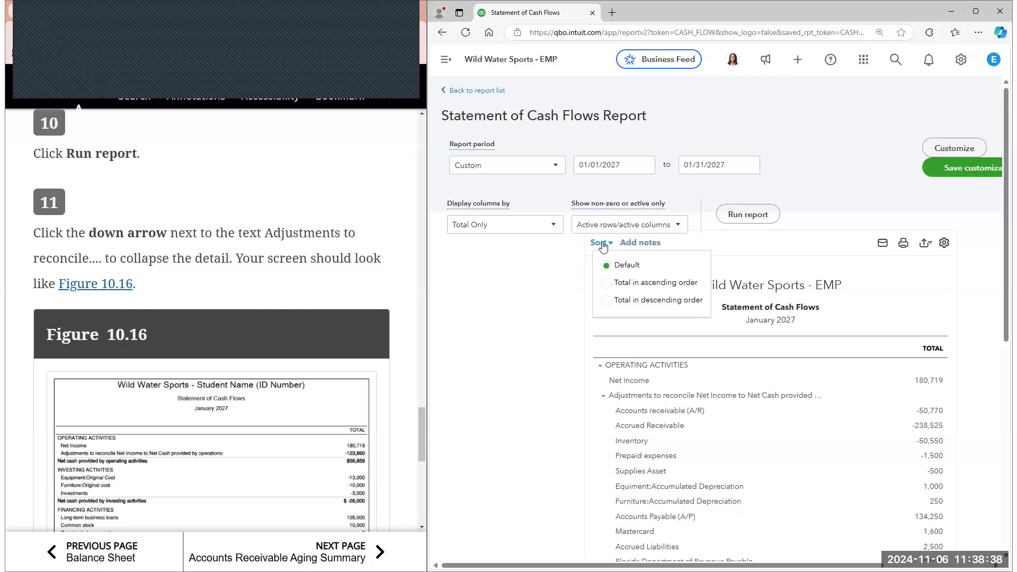
pyautogui.click(944, 243)
pyautogui.click(653, 267)
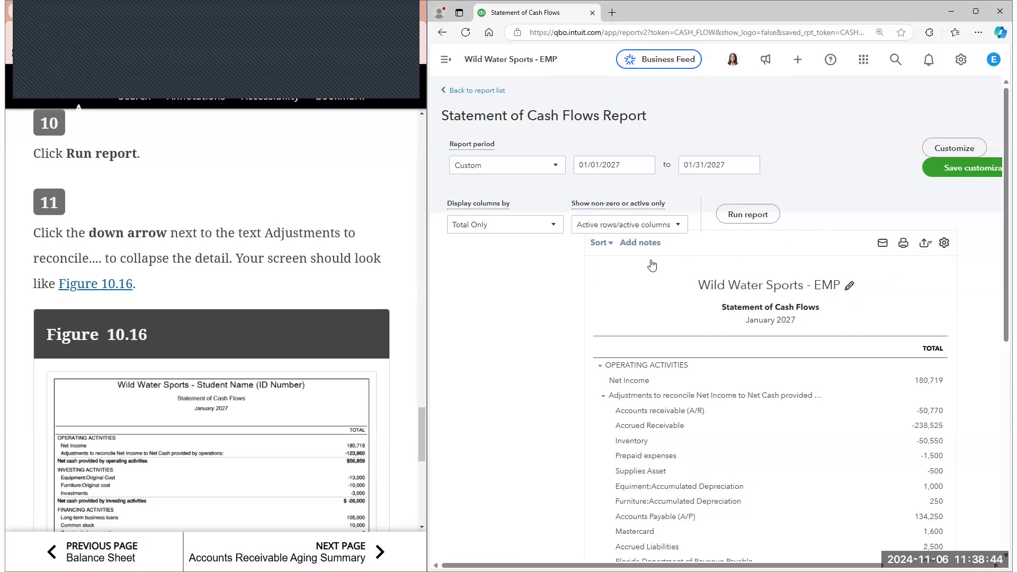
pyautogui.hotkey('ctrl', '-')
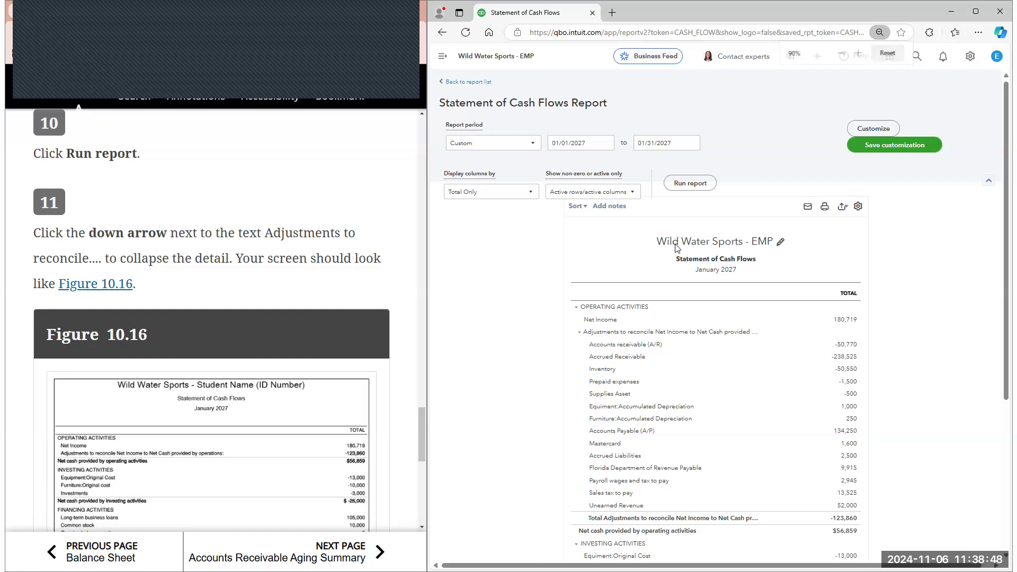
# Compare the report with Figure 10.16 and check its column, row and header display controls for collapsing the detail
pyautogui.scroll(-5, 182, 293)
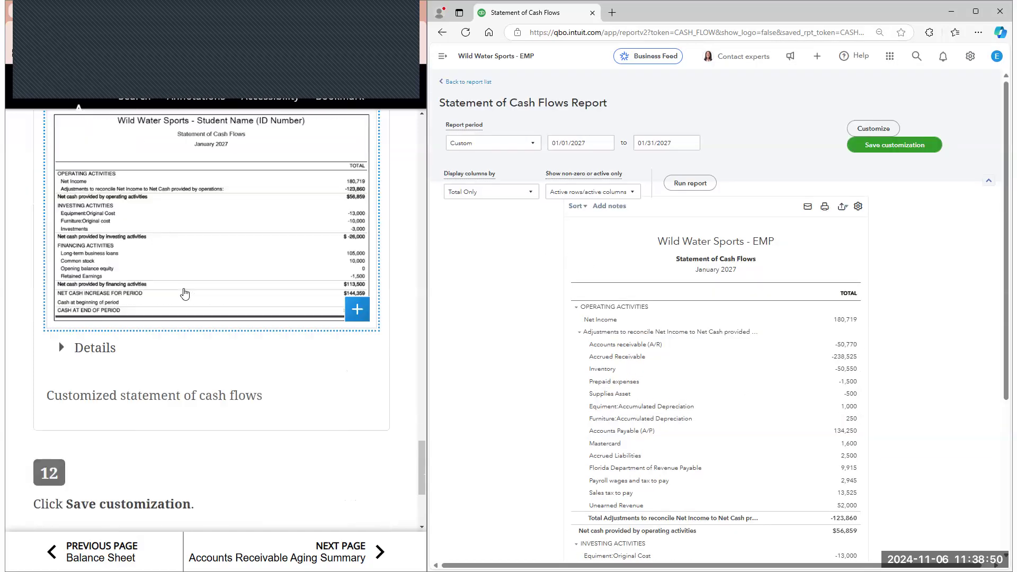
pyautogui.scroll(3, 182, 292)
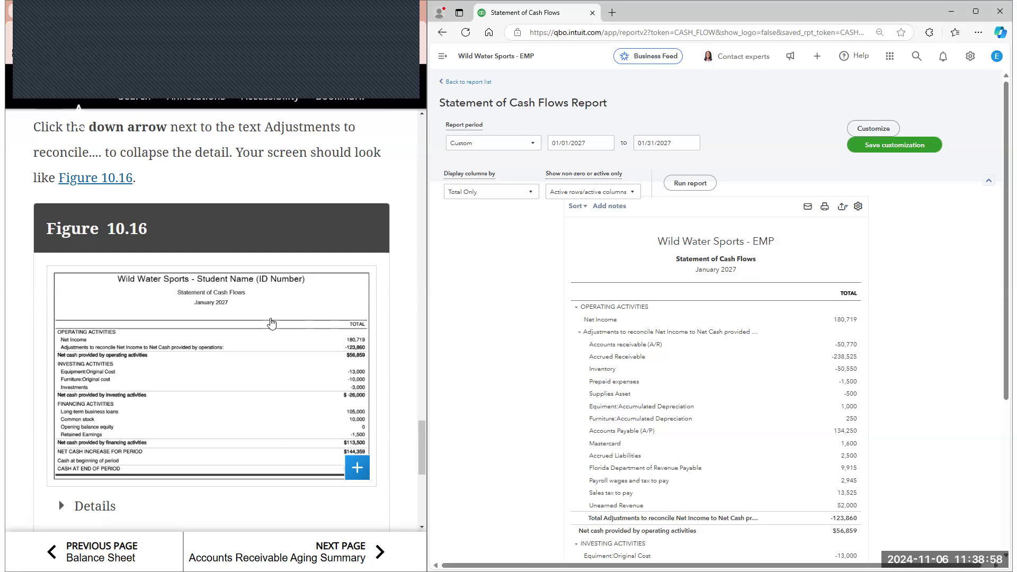
pyautogui.scroll(1, 389, 318)
pyautogui.scroll(2, 394, 331)
pyautogui.click(592, 191)
pyautogui.click(474, 196)
pyautogui.click(473, 195)
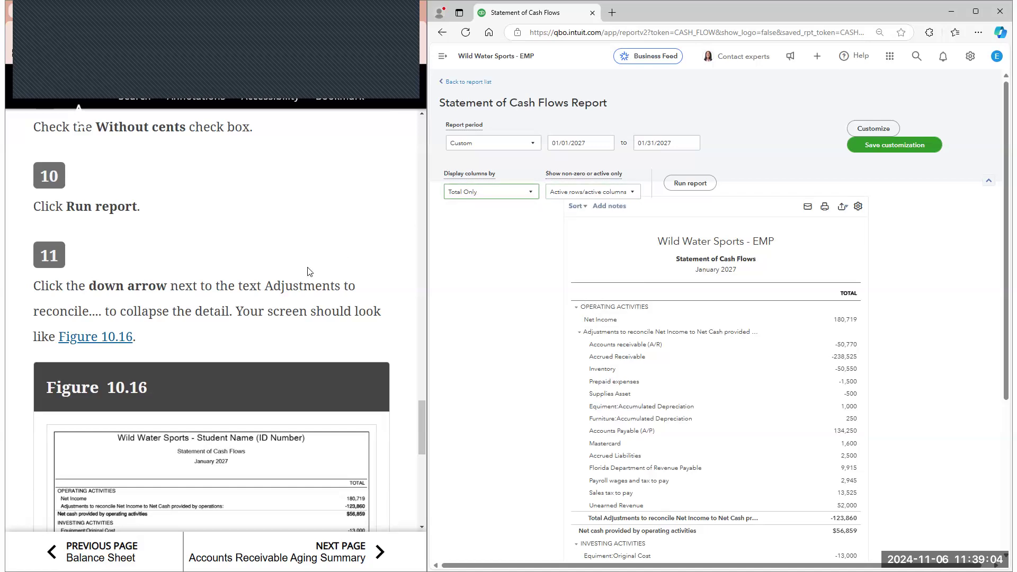
pyautogui.click(310, 271)
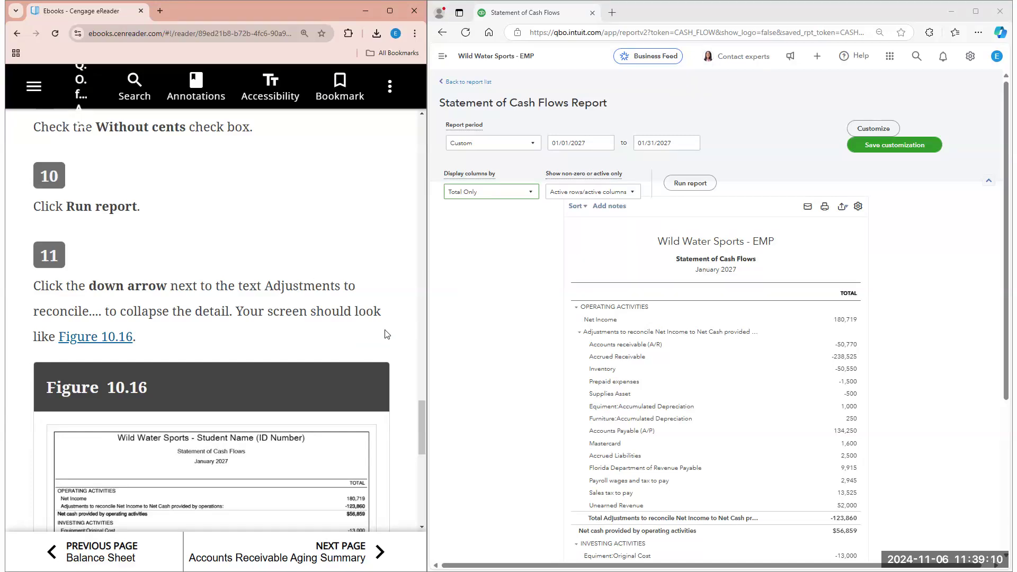
pyautogui.click(988, 181)
pyautogui.click(989, 146)
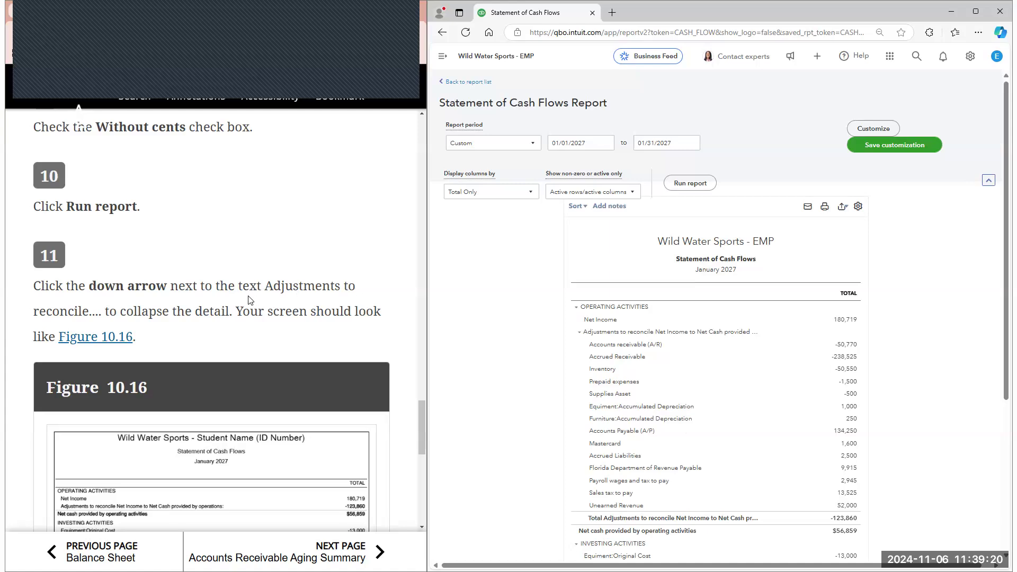
# Collapse the detail under Adjustments to reconcile Net Income to Net Cash, checking the layout against Figure 10.16
pyautogui.click(579, 333)
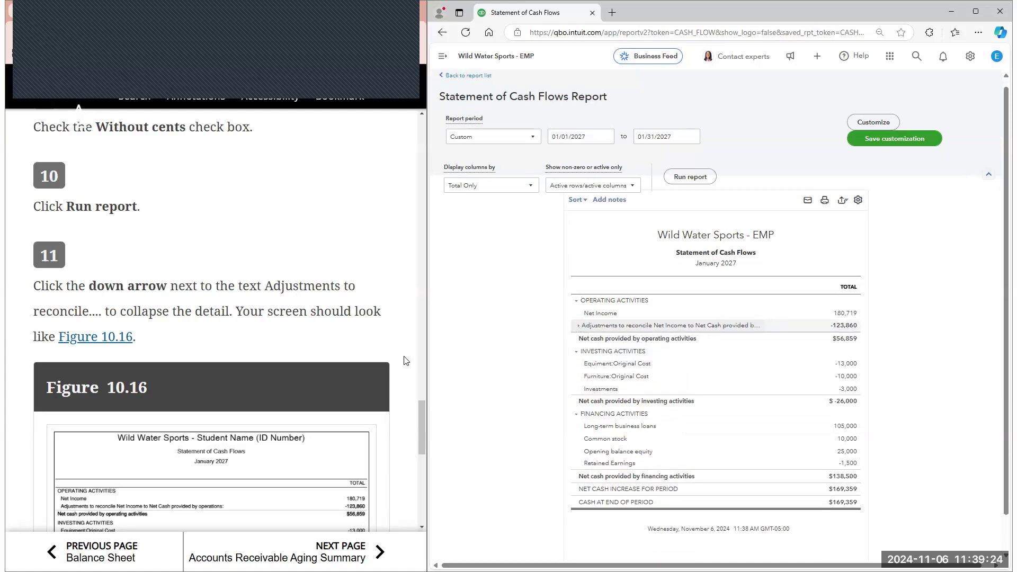
pyautogui.scroll(-1, 578, 334)
pyautogui.scroll(-1, 372, 368)
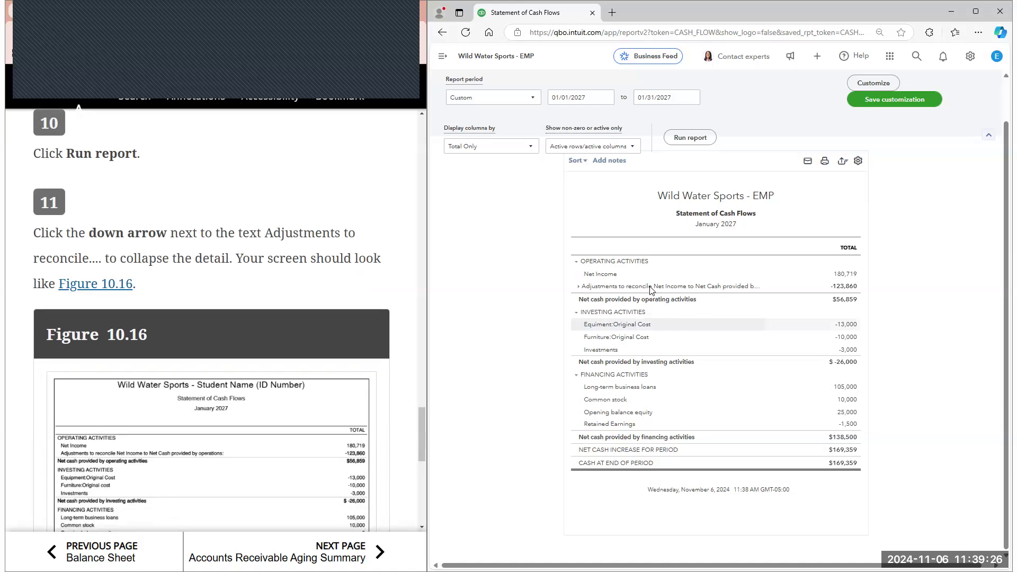
pyautogui.click(579, 287)
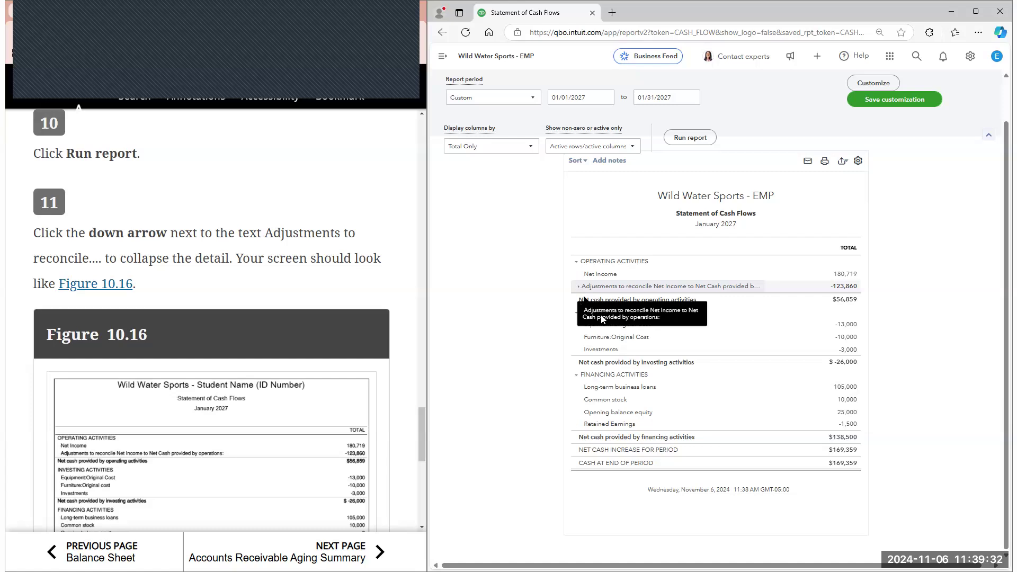
pyautogui.click(579, 286)
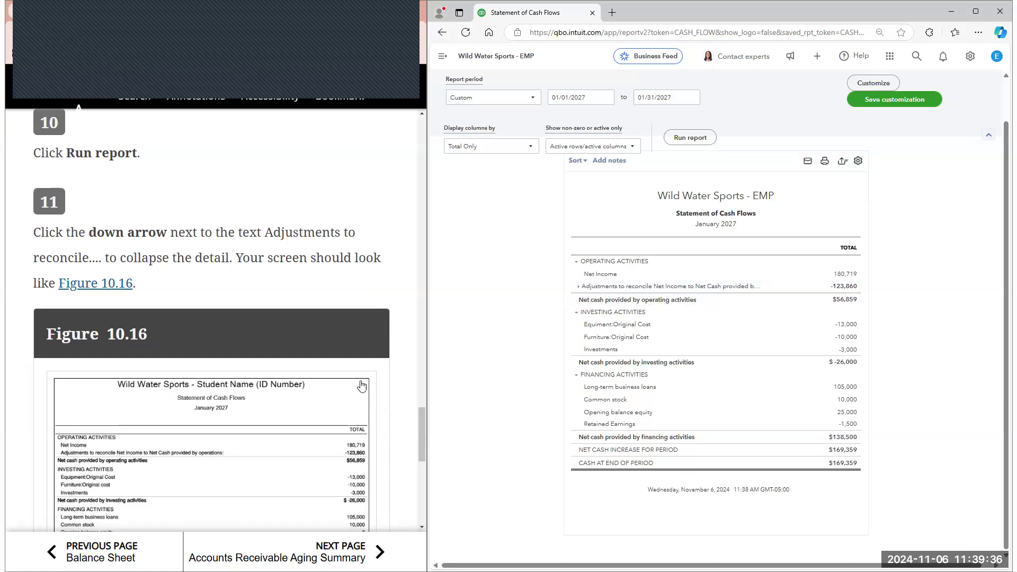
# Save the customized report under the name Statement of Cash Flows Custom
pyautogui.scroll(-5, 286, 365)
pyautogui.scroll(-4, 282, 326)
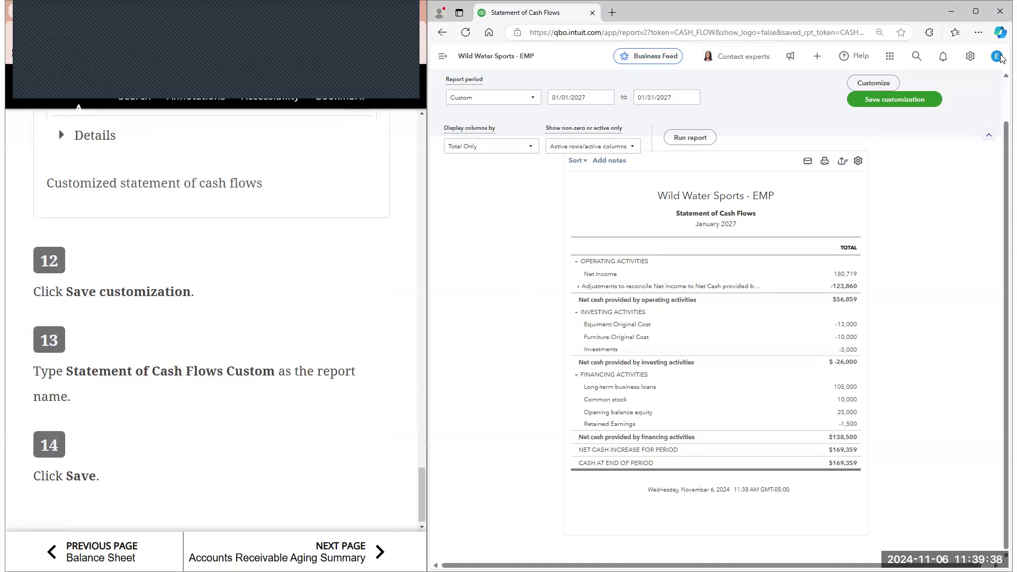
pyautogui.click(898, 105)
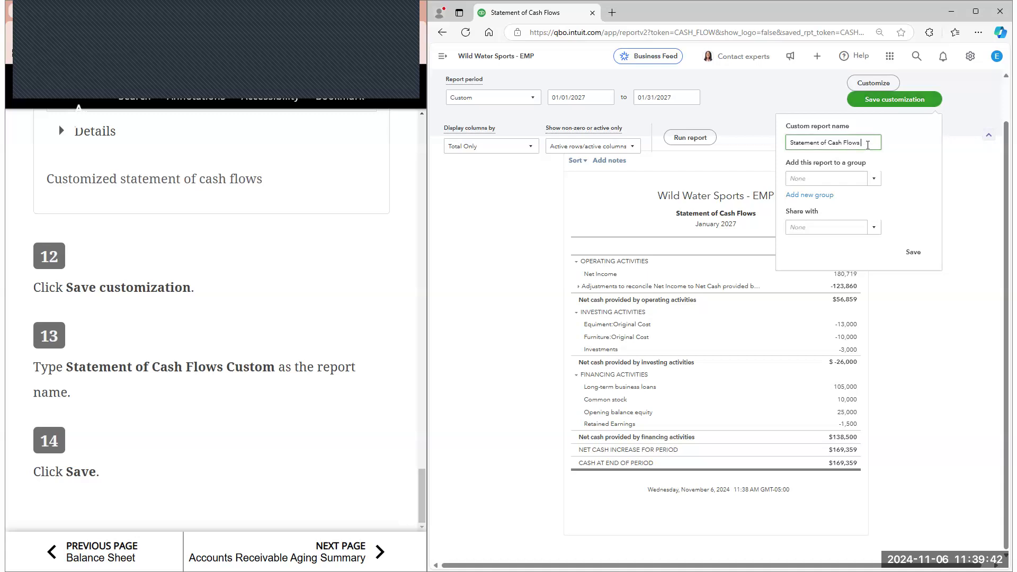
pyautogui.write('Custom')
pyautogui.click(913, 252)
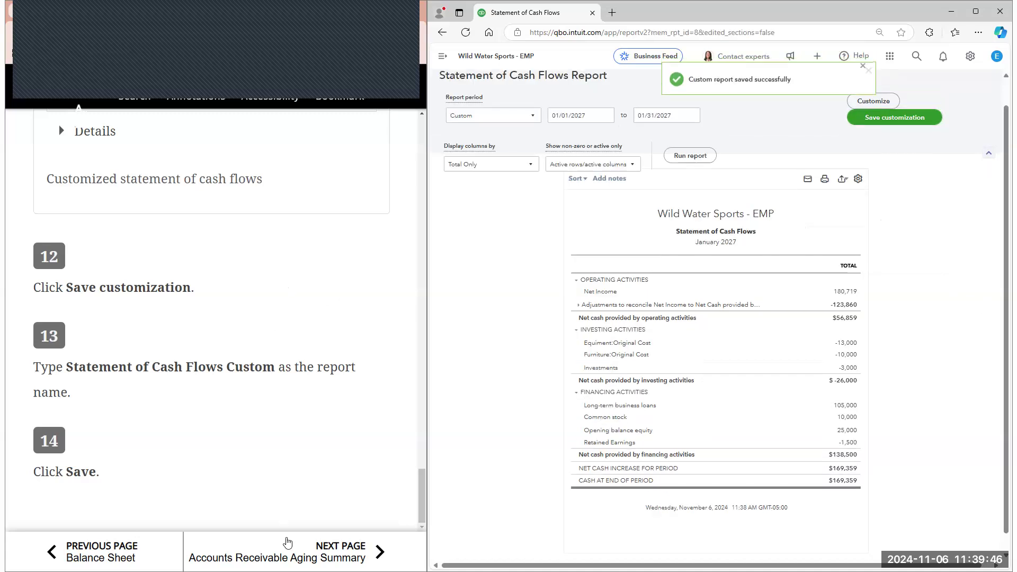
# Open the e-book's Accounts Receivable Aging Summary section and read its introduction and first instructions
pyautogui.click(318, 552)
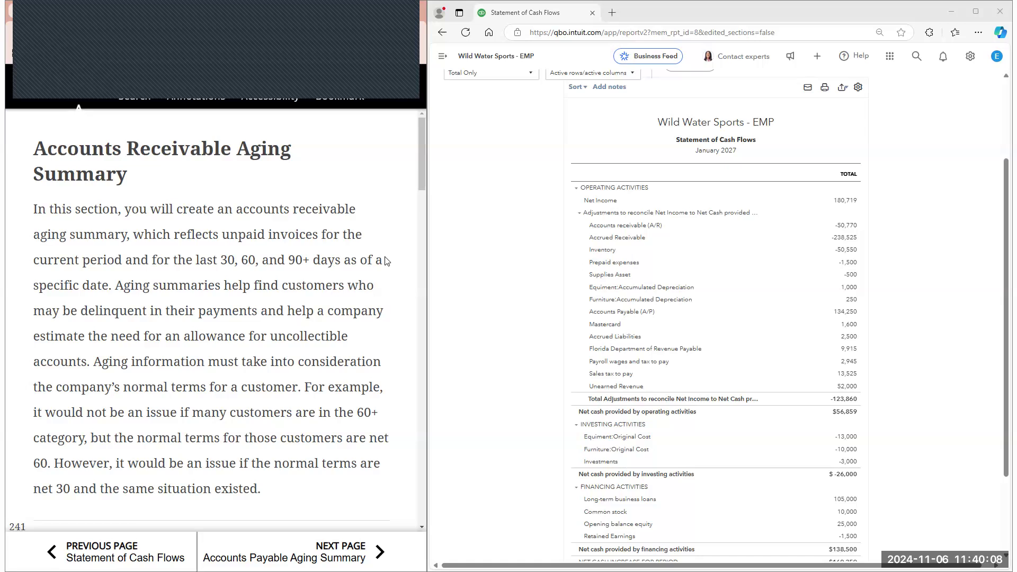
pyautogui.scroll(-1, 377, 261)
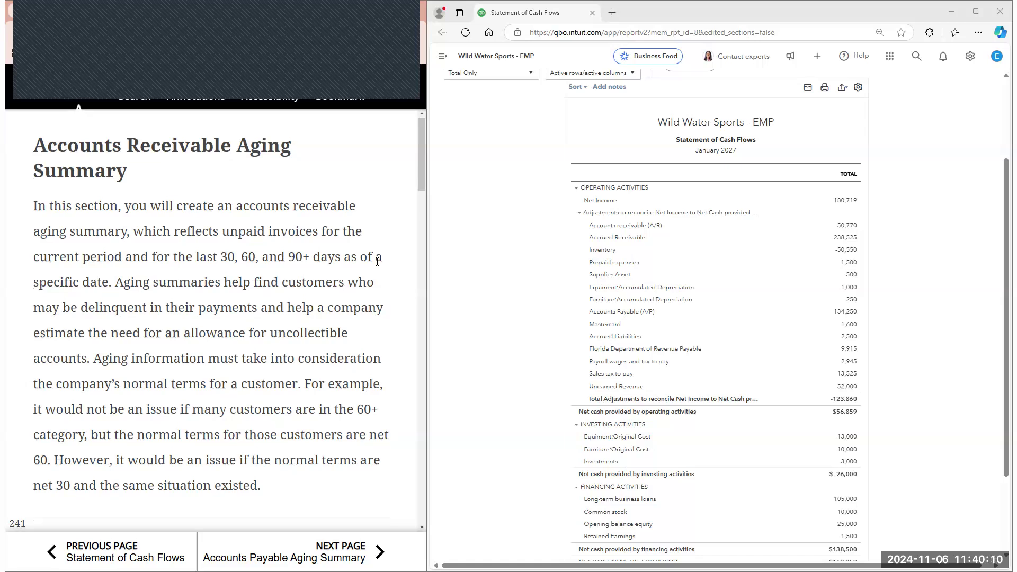
pyautogui.scroll(-1, 377, 261)
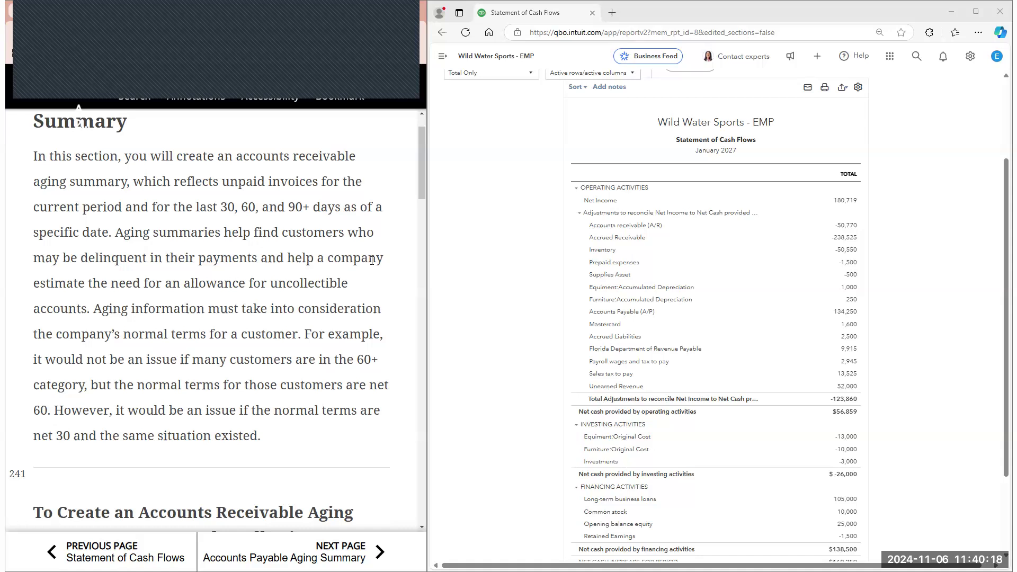
pyautogui.scroll(-1, 373, 260)
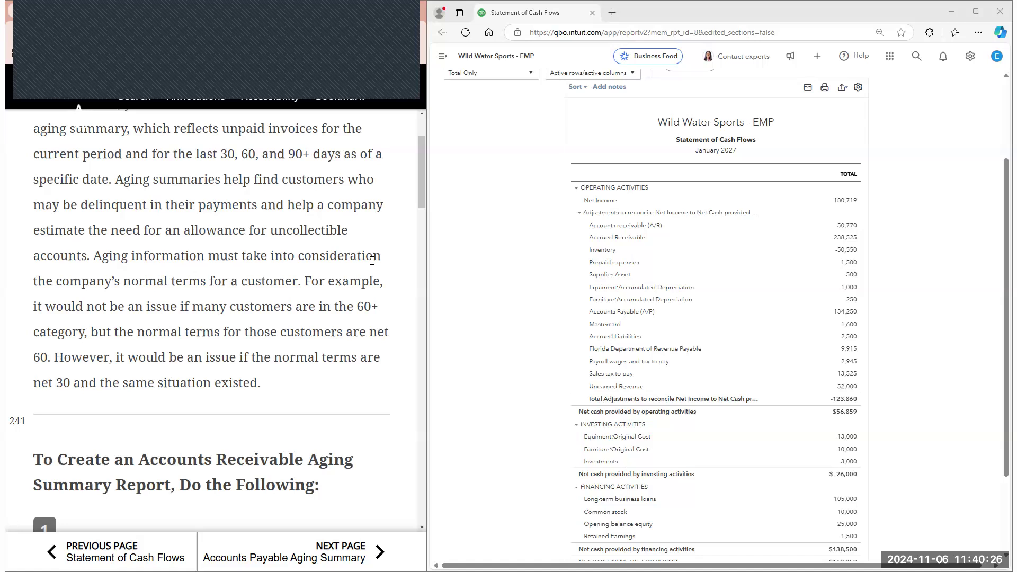
pyautogui.scroll(-1, 373, 260)
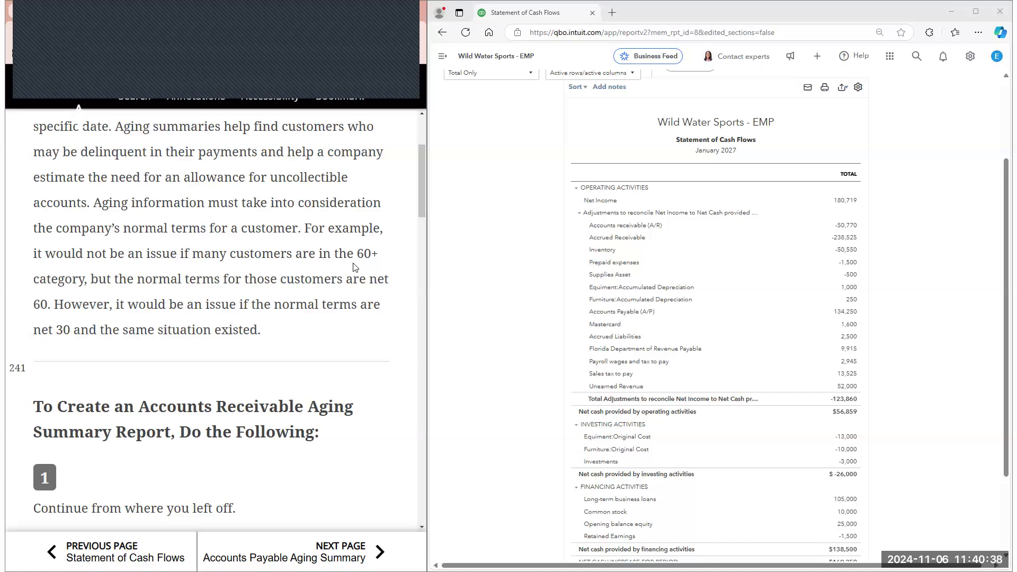
pyautogui.scroll(-3, 355, 267)
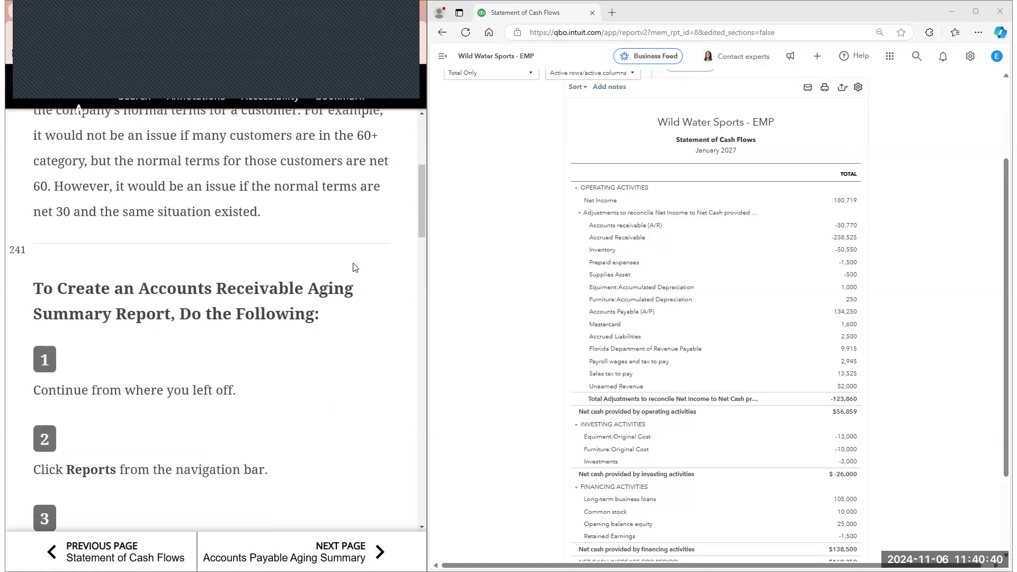
pyautogui.scroll(-2, 354, 267)
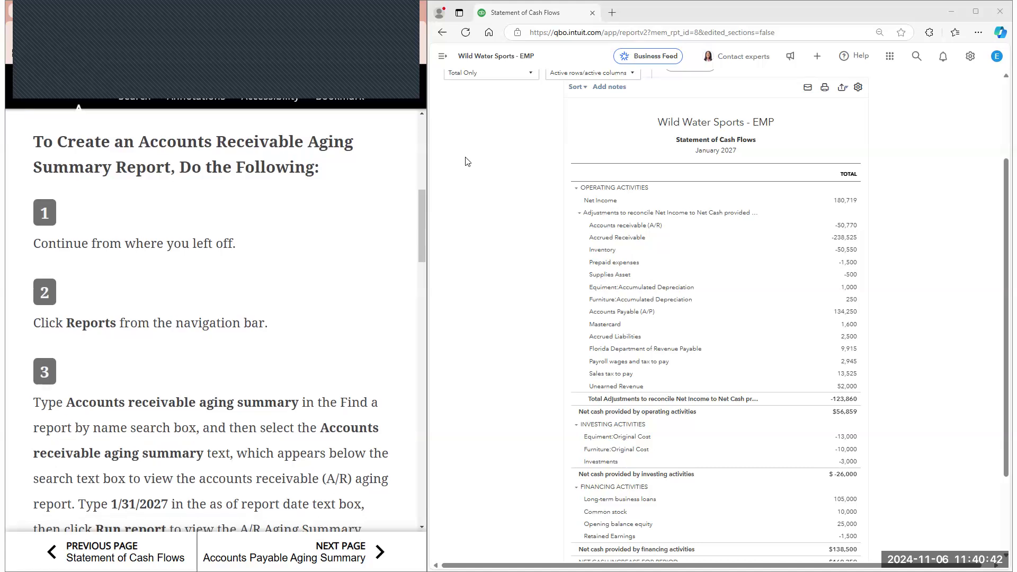
# Return to the Reports list, search for accounts receivable reports and open the Accounts receivable aging summary
pyautogui.scroll(3, 460, 222)
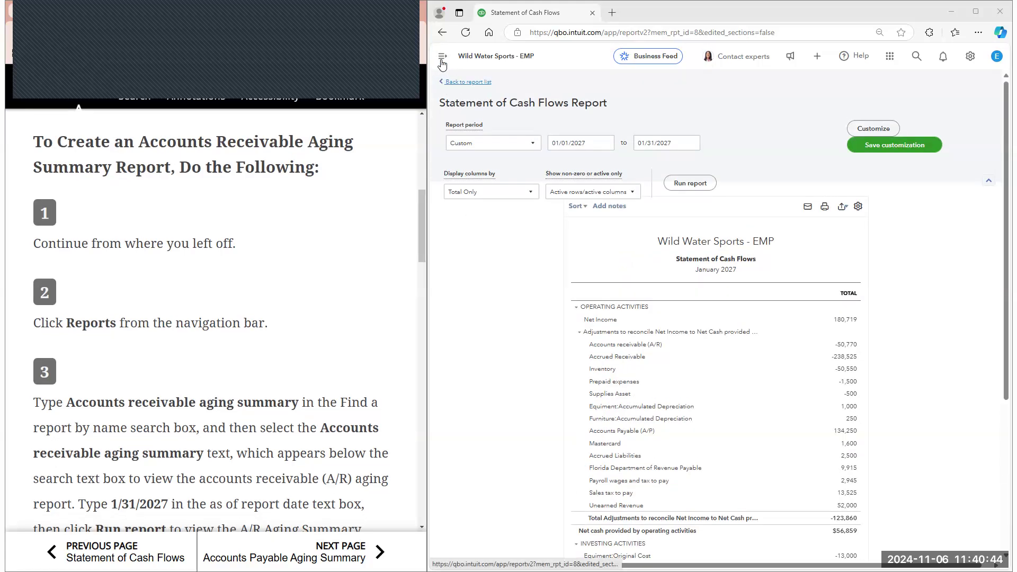
pyautogui.click(442, 55)
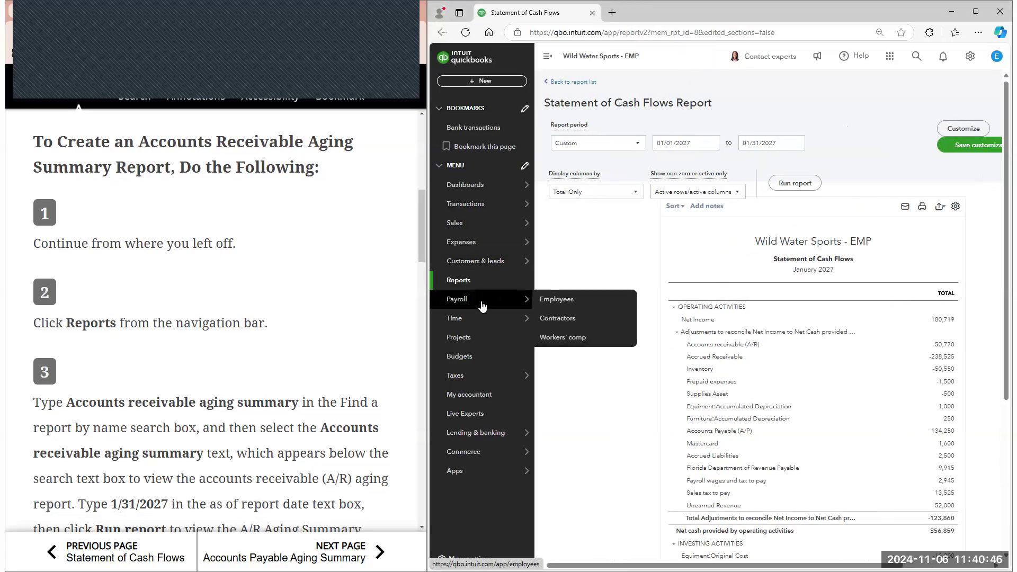
pyautogui.click(500, 284)
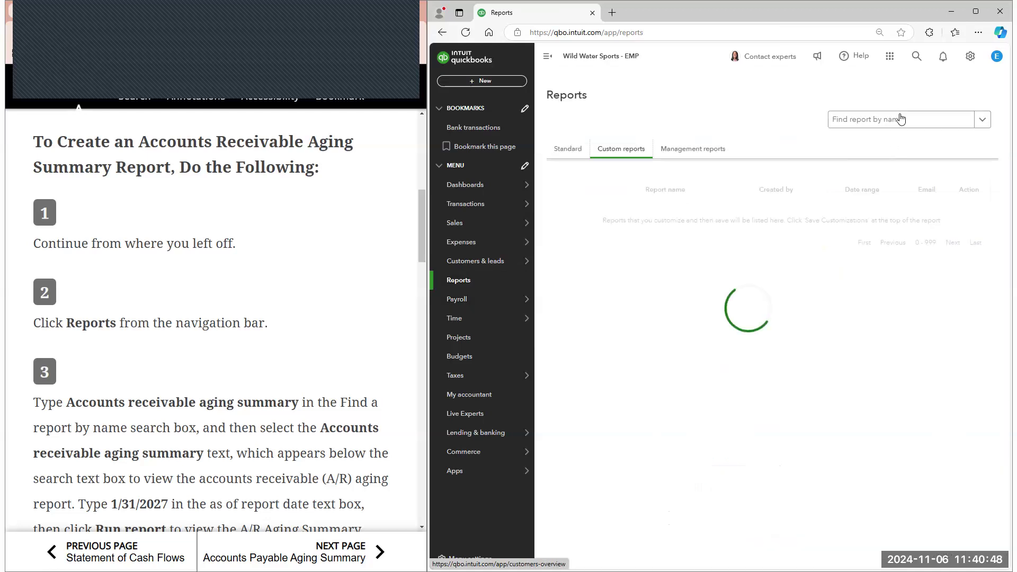
pyautogui.click(897, 126)
pyautogui.write('ac')
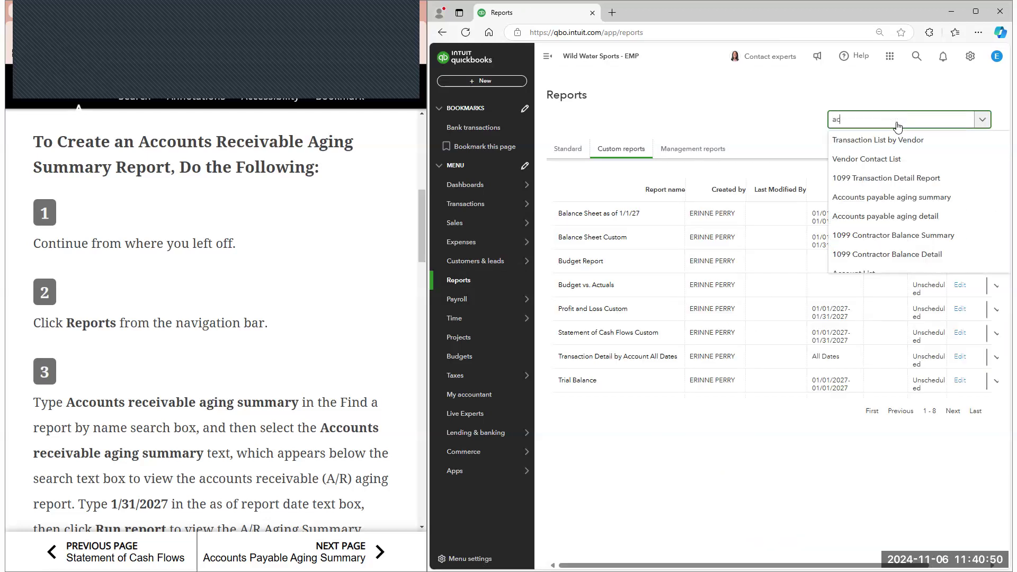
pyautogui.write('counts ')
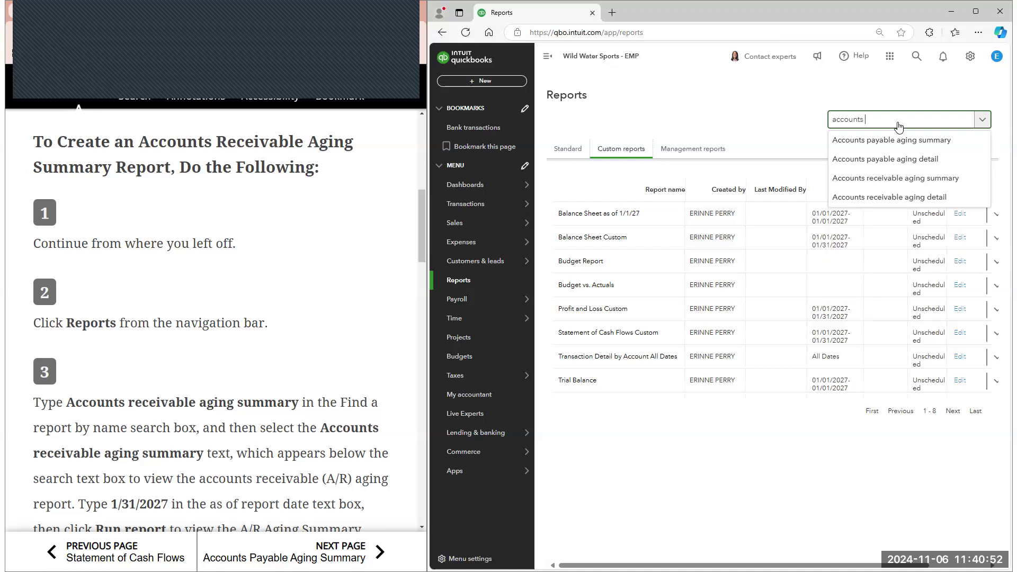
pyautogui.write('re')
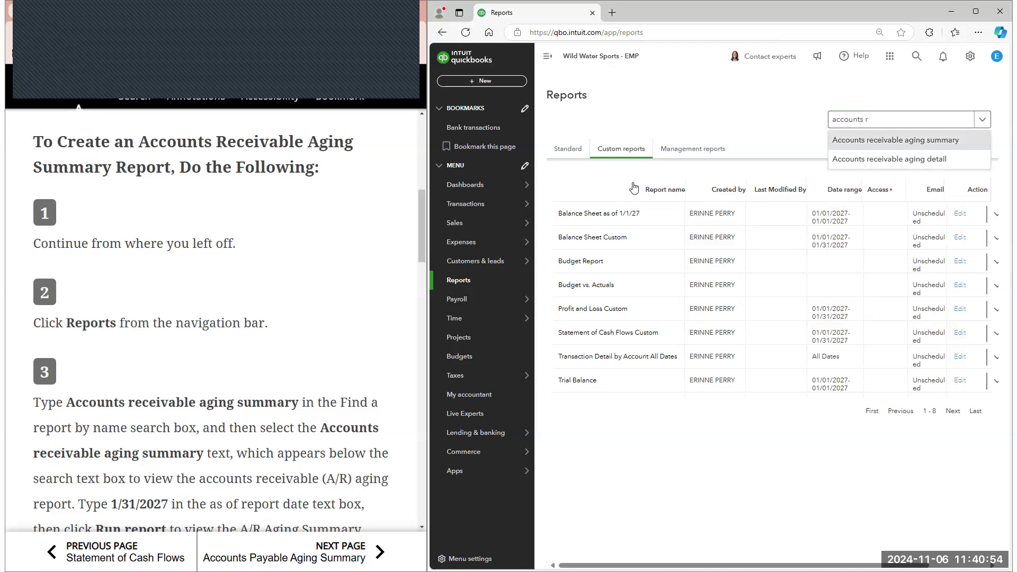
pyautogui.click(907, 142)
# Set the A/R Aging Summary's as-of date to 01/31/2027 and run the report
pyautogui.scroll(-3, 374, 219)
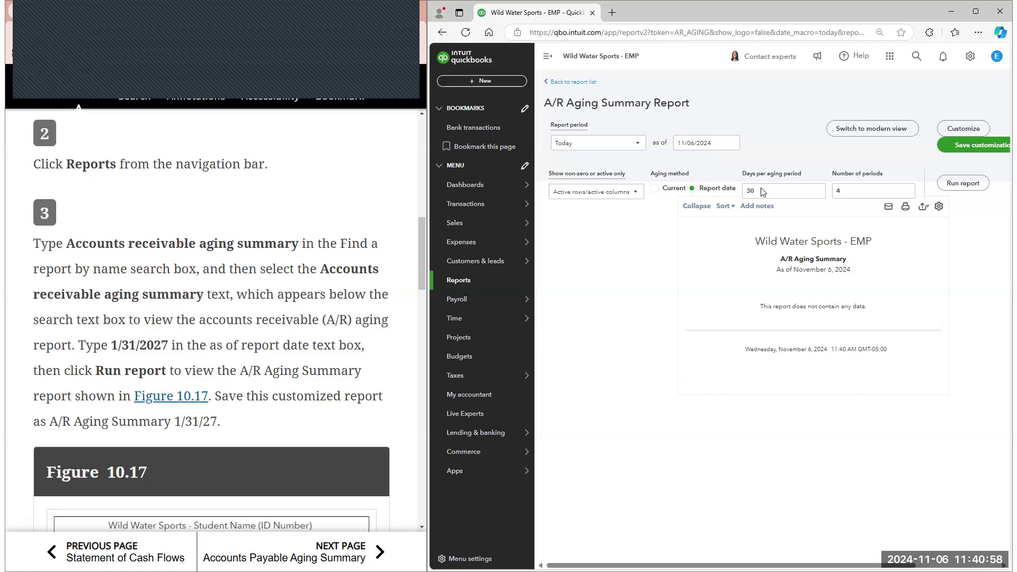
pyautogui.click(728, 149)
pyautogui.click(721, 269)
pyautogui.click(745, 270)
pyautogui.click(747, 271)
pyautogui.click(683, 254)
pyautogui.click(976, 184)
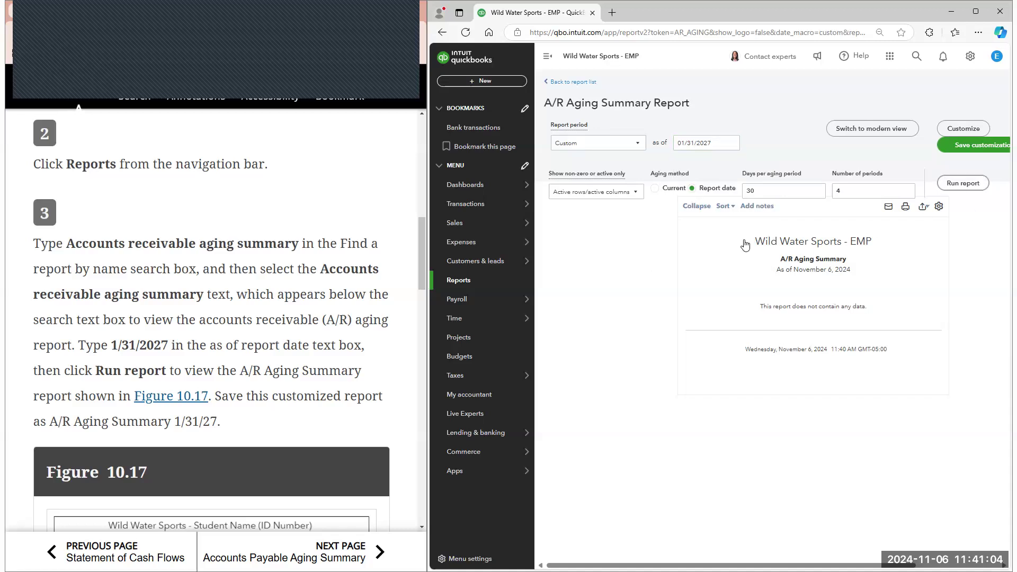
# Compare the A/R Aging Summary with Figure 10.17 and open the A/R Aging Detail behind Performance Rentals' 118,770.00 balance
pyautogui.scroll(-4, 348, 272)
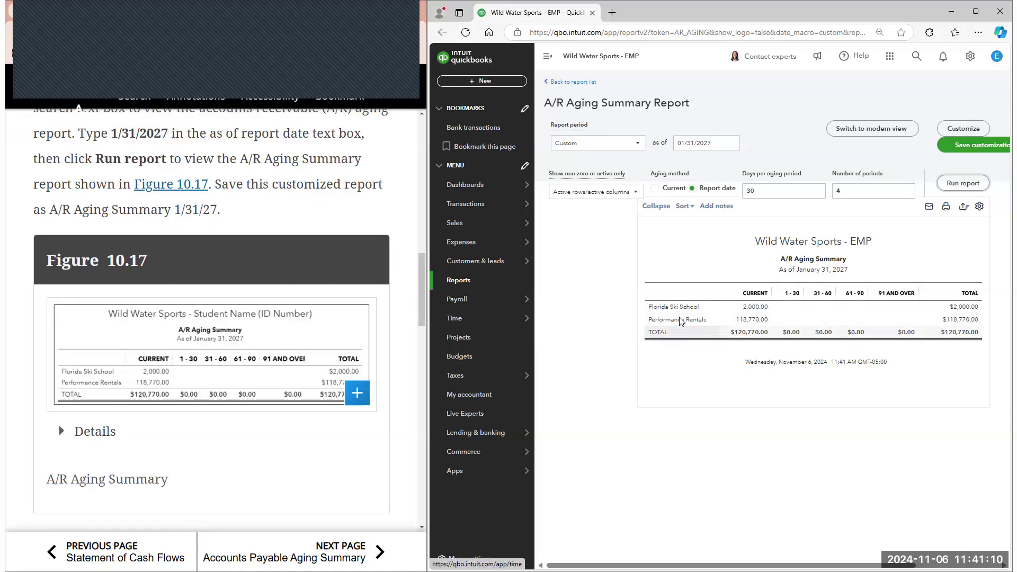
pyautogui.click(548, 56)
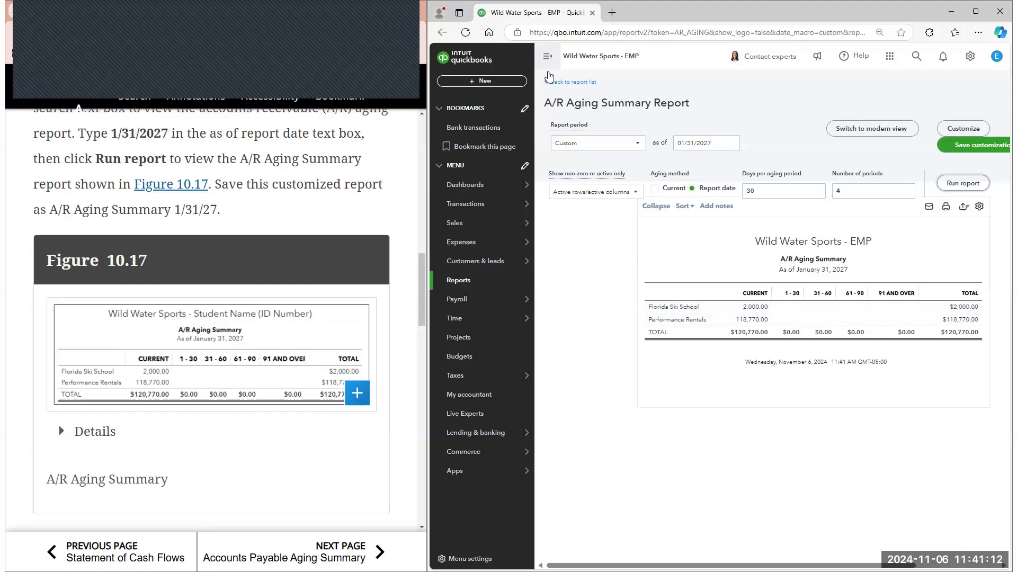
pyautogui.hotkey('ctrl', '+')
pyautogui.hotkey('ctrl', '+')
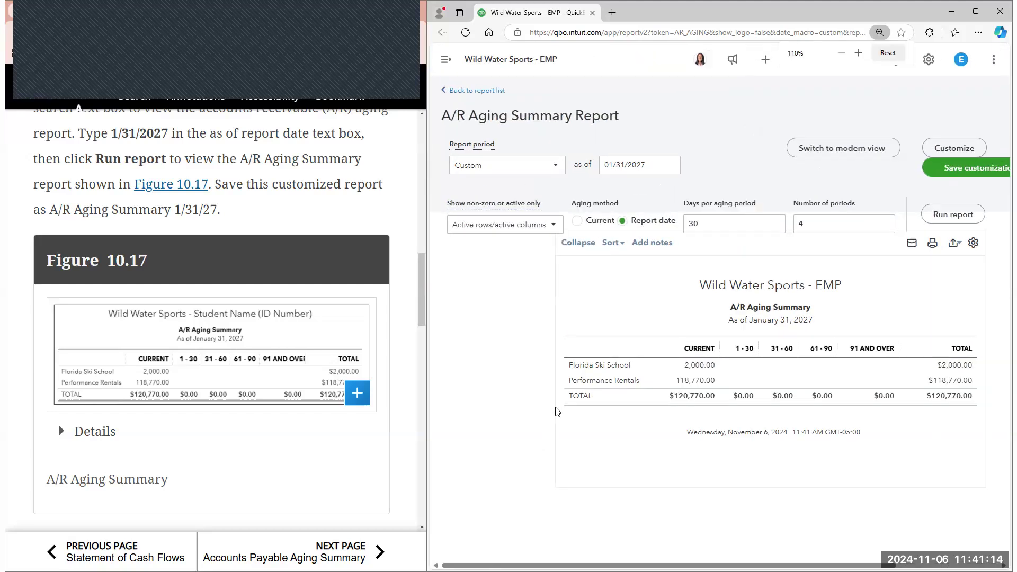
pyautogui.scroll(-1, 290, 439)
pyautogui.scroll(-5, 289, 439)
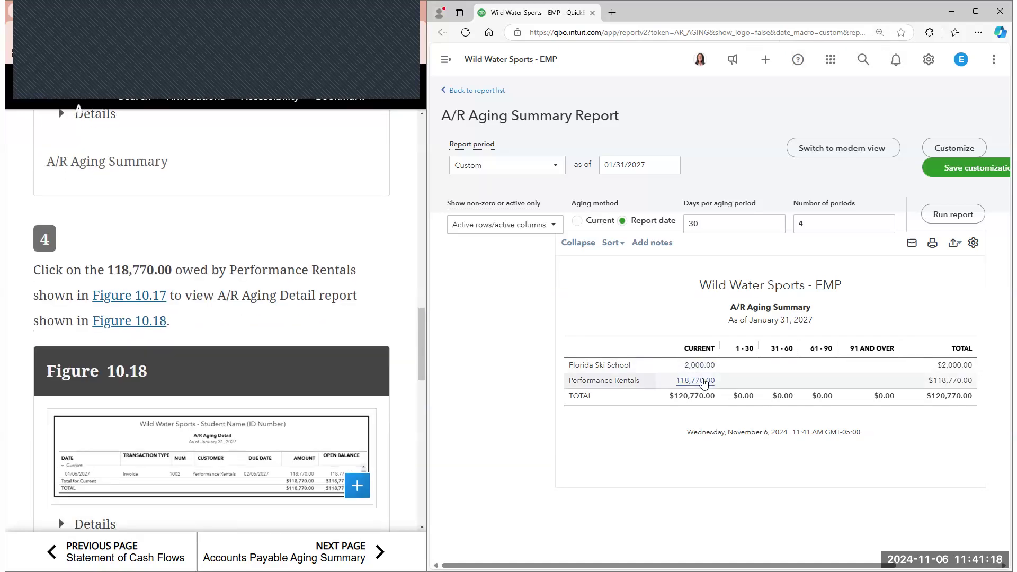
pyautogui.click(702, 380)
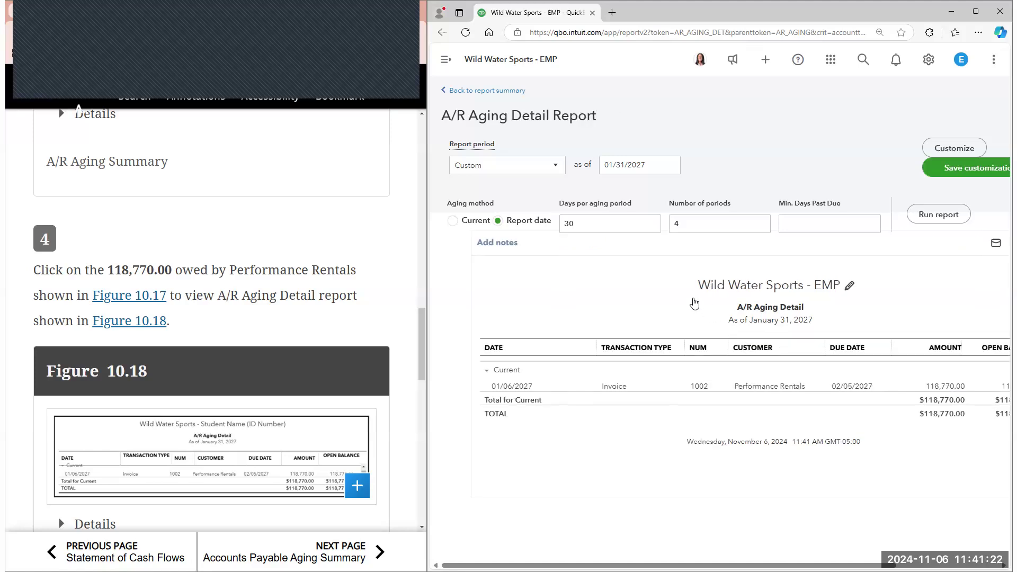
# Compare the A/R Aging Detail report with Figure 10.18 and open invoice 1002 for Performance Rentals from it
pyautogui.scroll(-1, 374, 338)
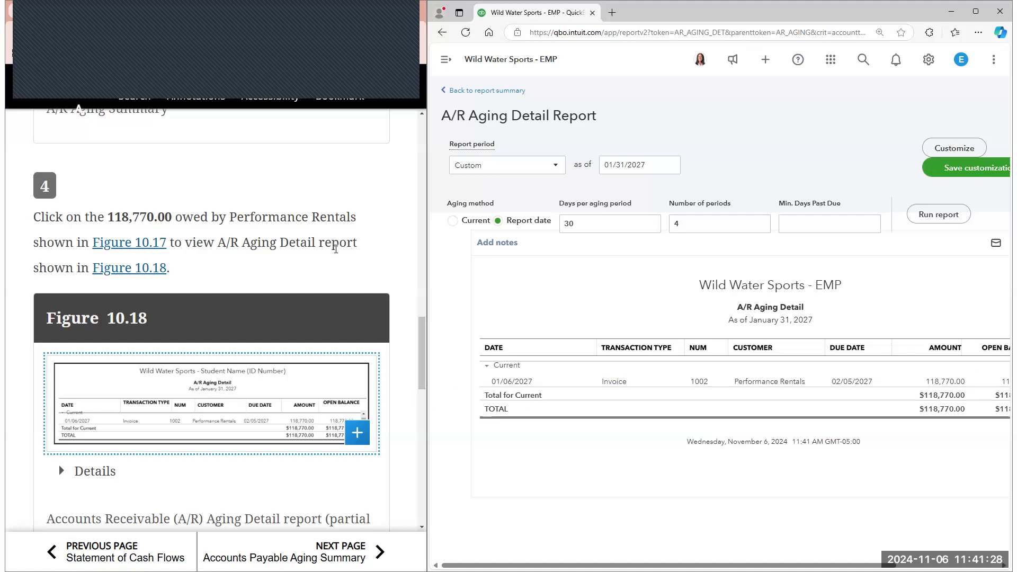
pyautogui.scroll(-1, 330, 259)
pyautogui.scroll(-1, 329, 265)
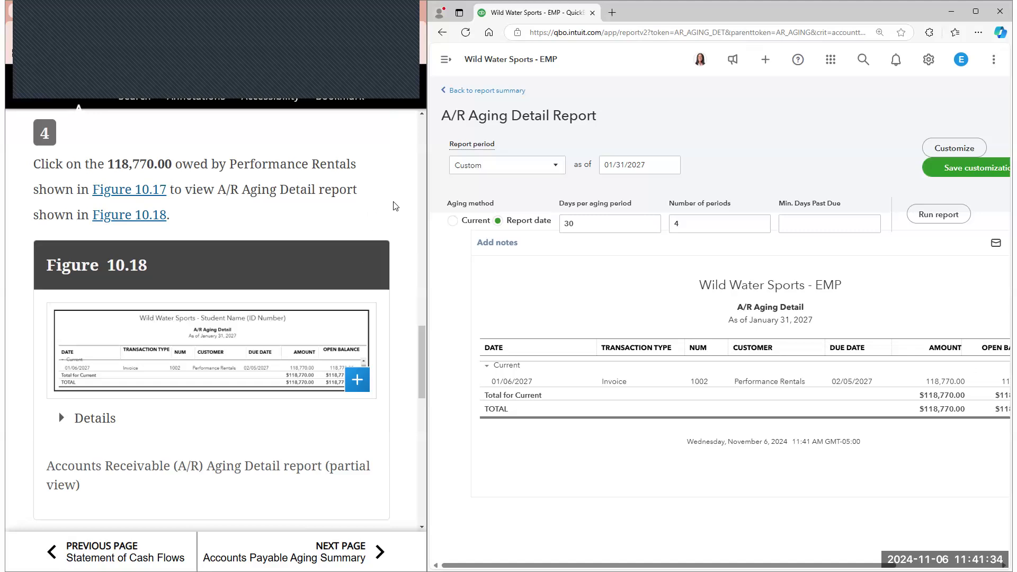
pyautogui.scroll(-5, 396, 205)
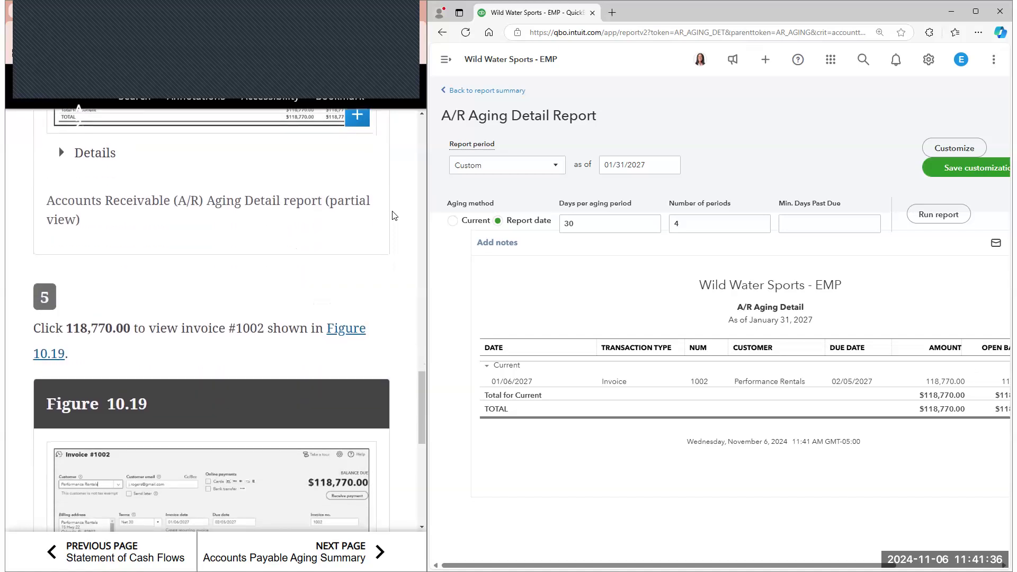
pyautogui.scroll(-3, 393, 215)
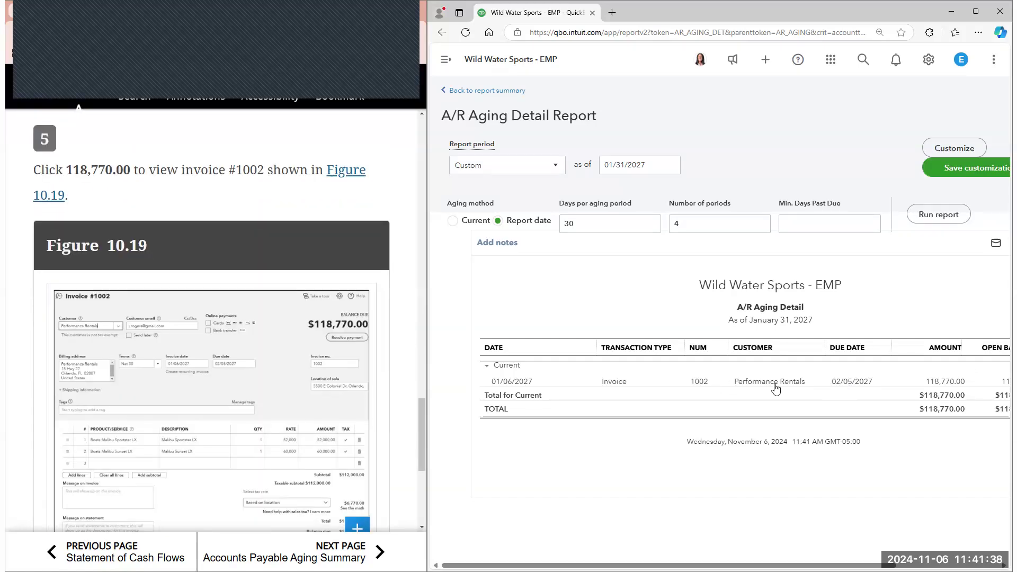
pyautogui.click(699, 382)
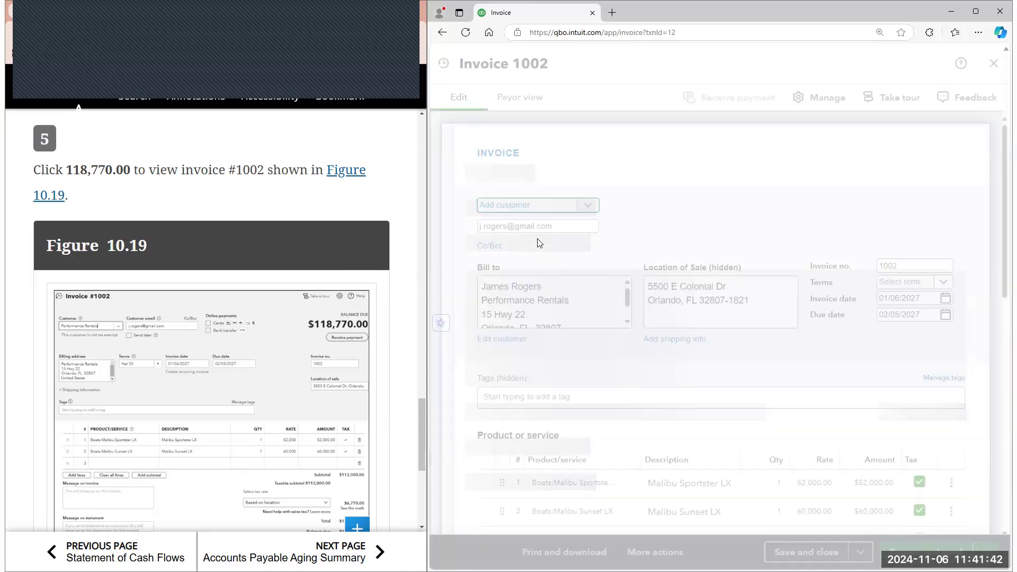
# Review invoice 1002's lines against Figure 10.19, close it without changes and return to the A/R Aging Summary
pyautogui.scroll(-2, 693, 315)
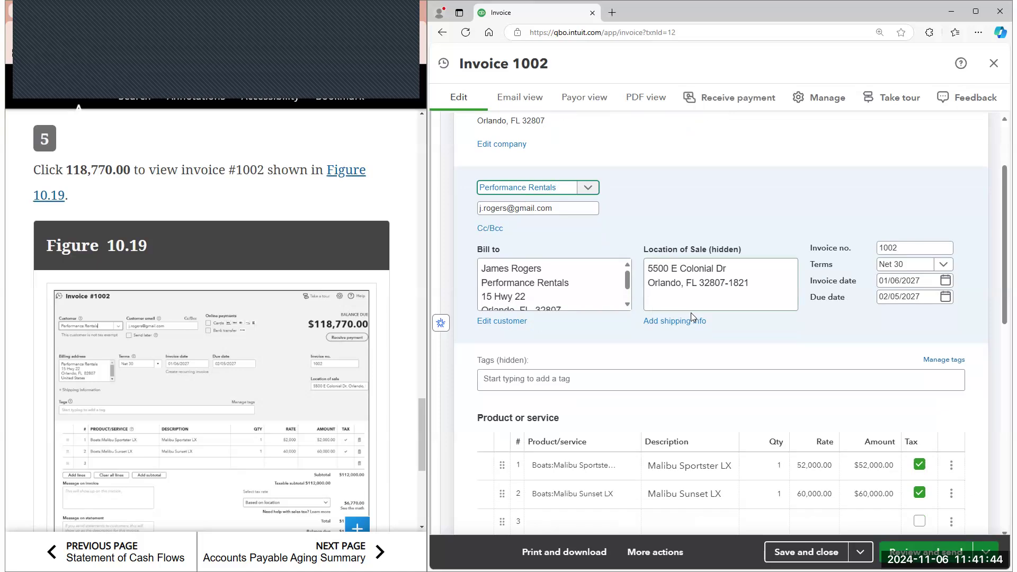
pyautogui.scroll(-4, 690, 316)
pyautogui.scroll(-4, 377, 341)
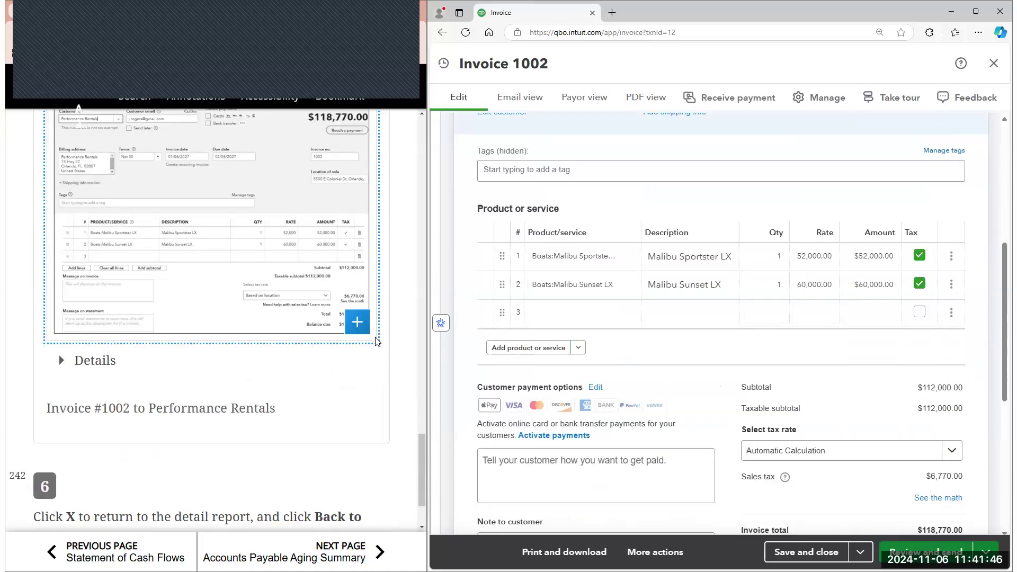
pyautogui.scroll(-2, 377, 341)
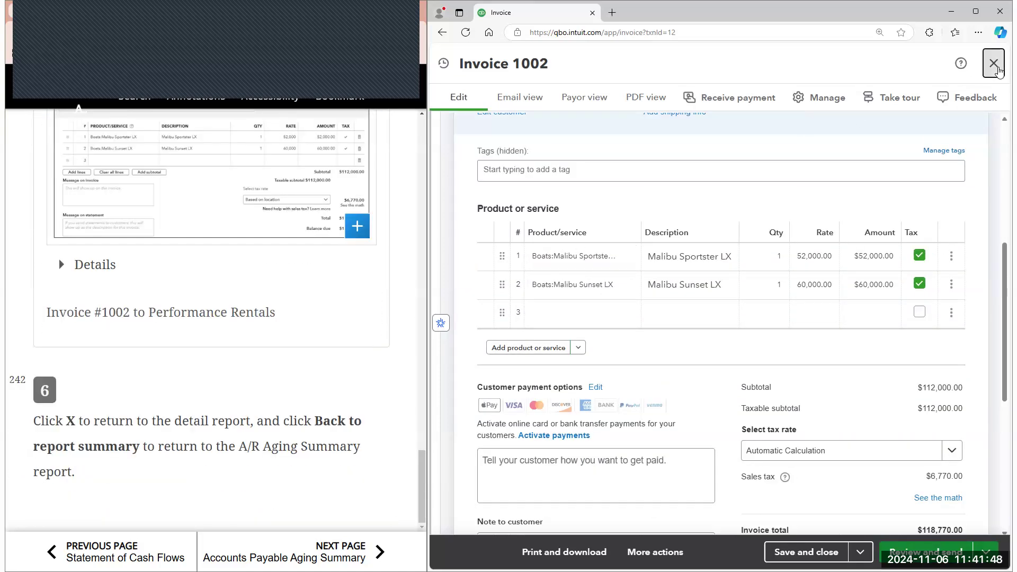
pyautogui.click(993, 63)
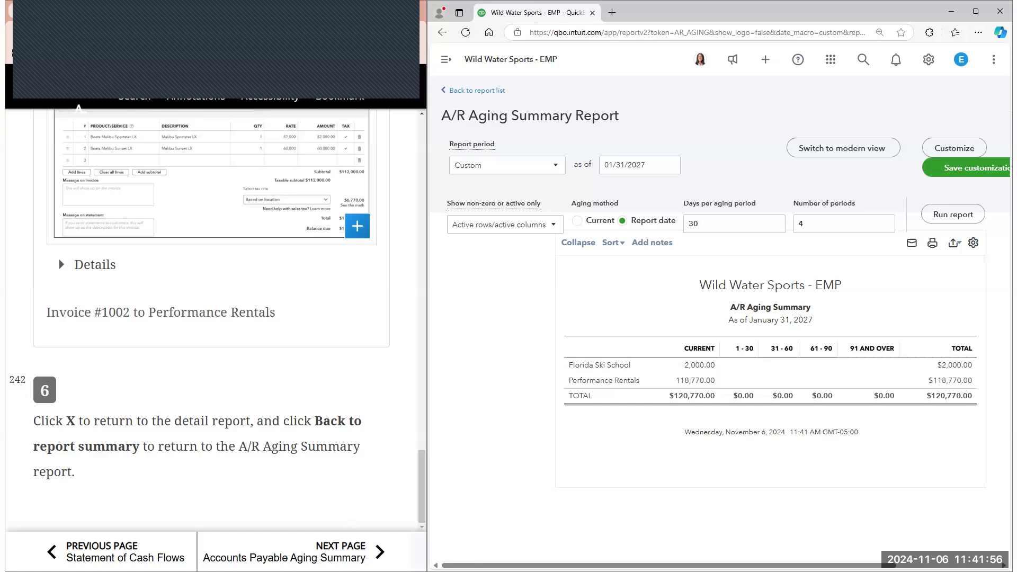
# Open the e-book's Accounts Payable Aging Summary section and read its introduction and first instructions
pyautogui.click(349, 552)
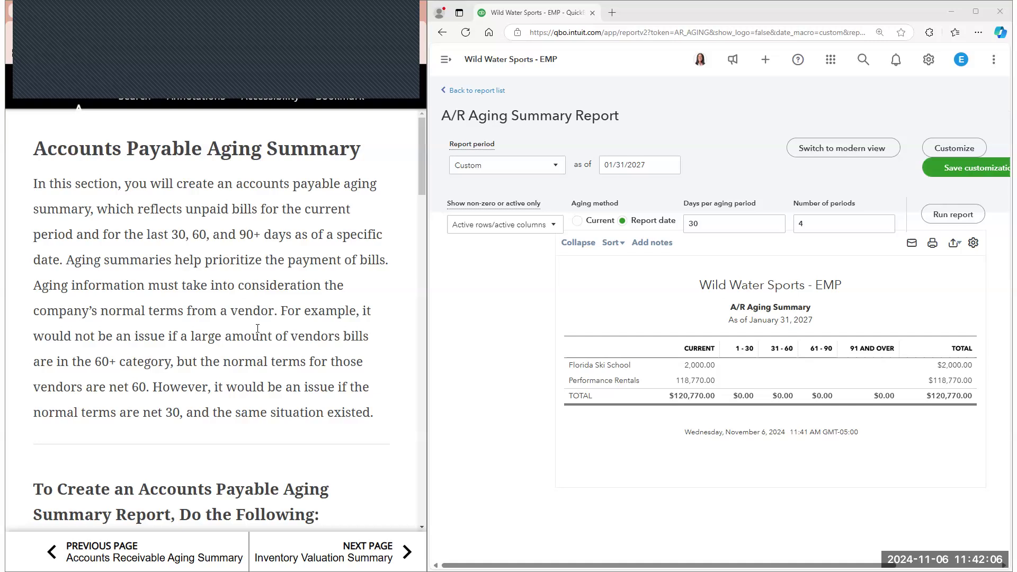
pyautogui.scroll(-1, 236, 197)
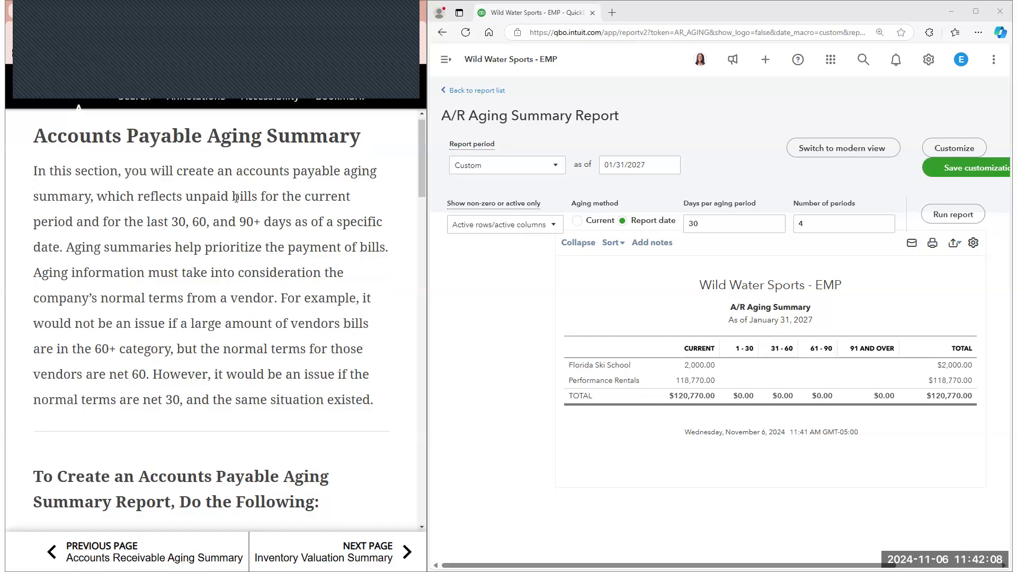
pyautogui.scroll(-5, 236, 199)
pyautogui.scroll(-1, 256, 205)
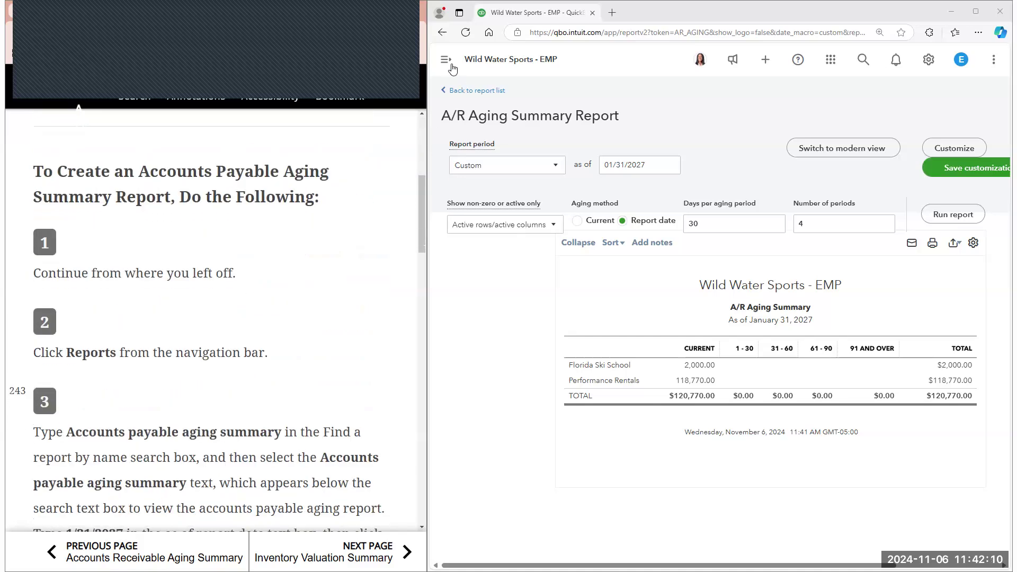
# Return to the Reports list, search for "accounts p" and open the Accounts payable aging summary
pyautogui.click(446, 59)
pyautogui.scroll(-1, 478, 136)
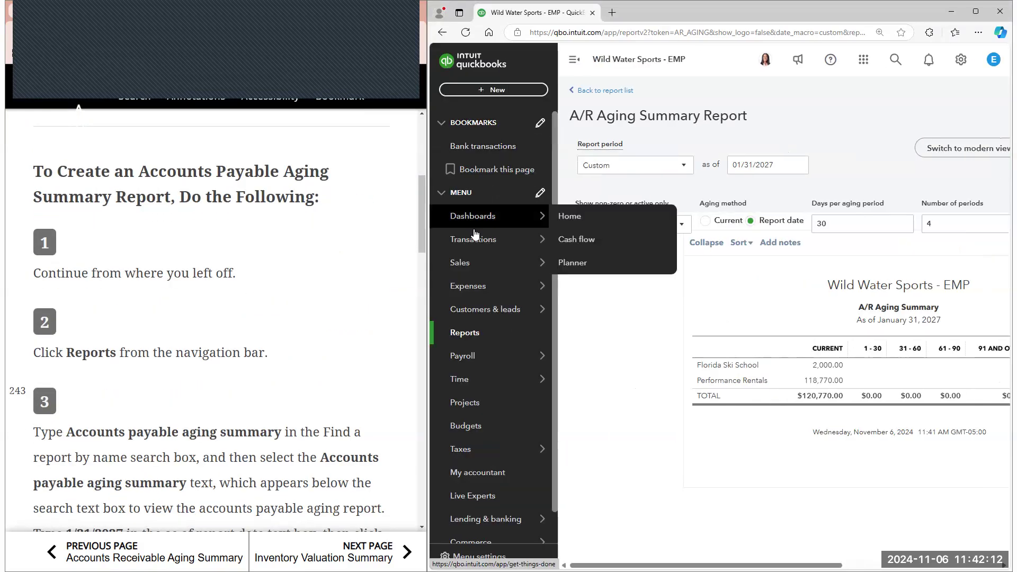
pyautogui.click(464, 299)
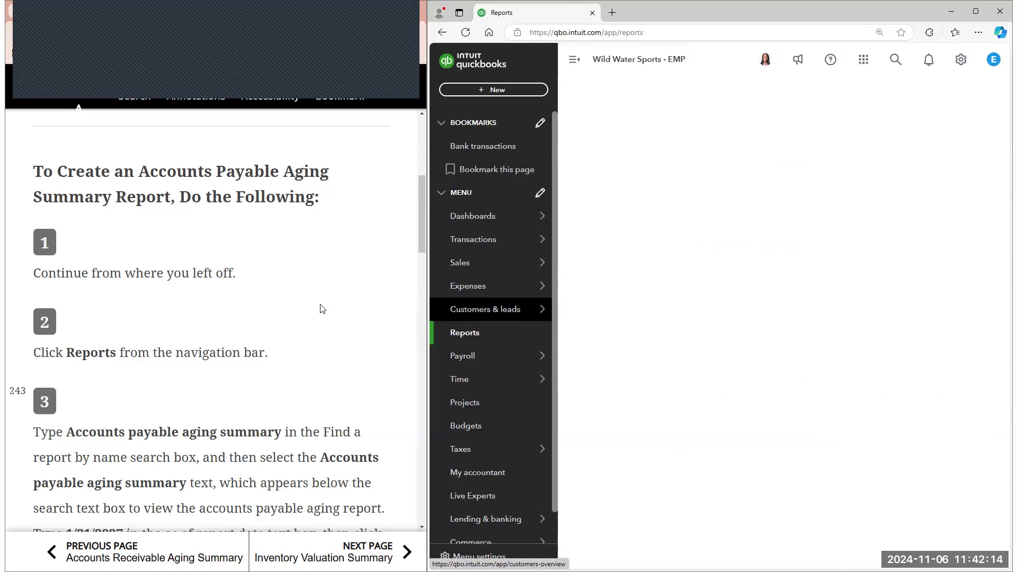
pyautogui.scroll(-2, 320, 309)
pyautogui.click(882, 139)
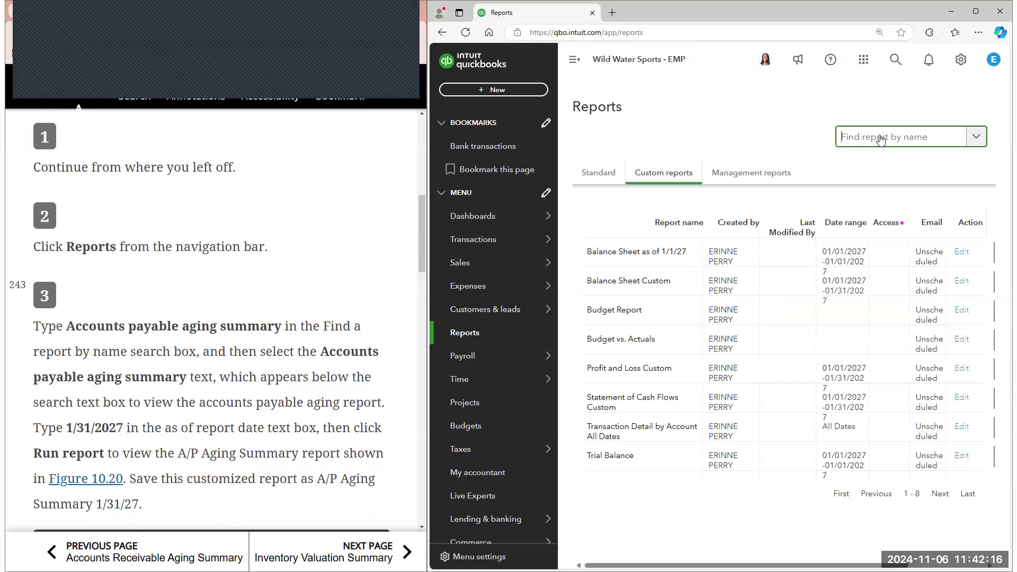
pyautogui.write('accoun')
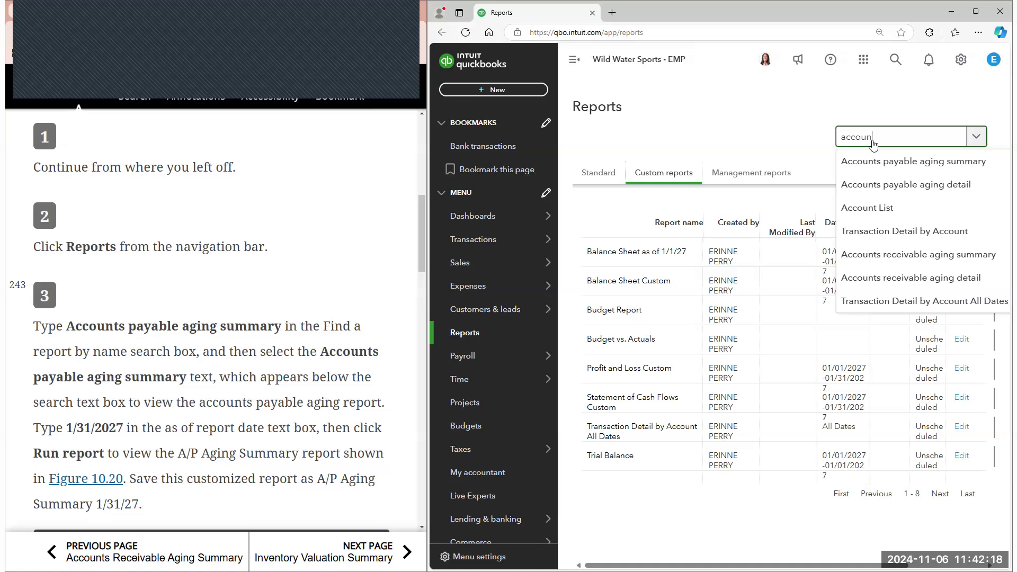
pyautogui.write('ts p')
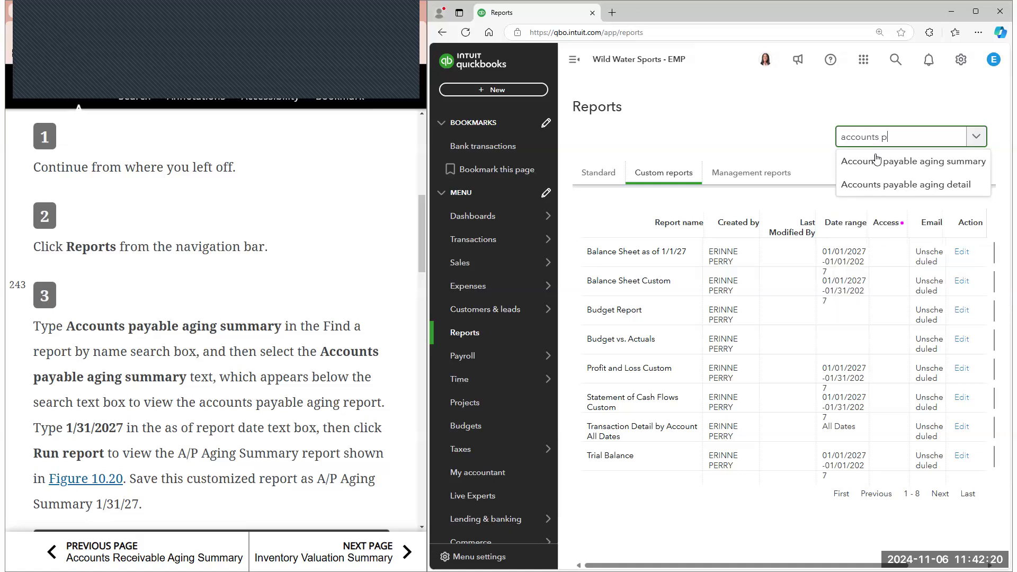
pyautogui.click(877, 160)
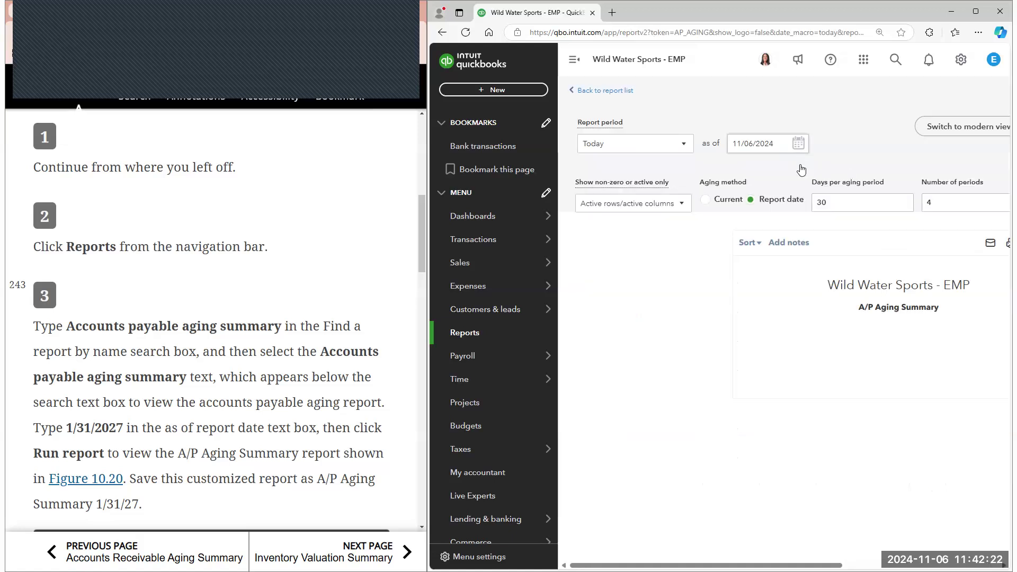
# Set the A/P Aging Summary's as-of date to 01/31/2027, collapse the navigation menu and run the report
pyautogui.click(798, 168)
pyautogui.scroll(-2, 787, 199)
pyautogui.click(818, 321)
pyautogui.click(818, 321)
pyautogui.click(818, 321)
pyautogui.click(739, 300)
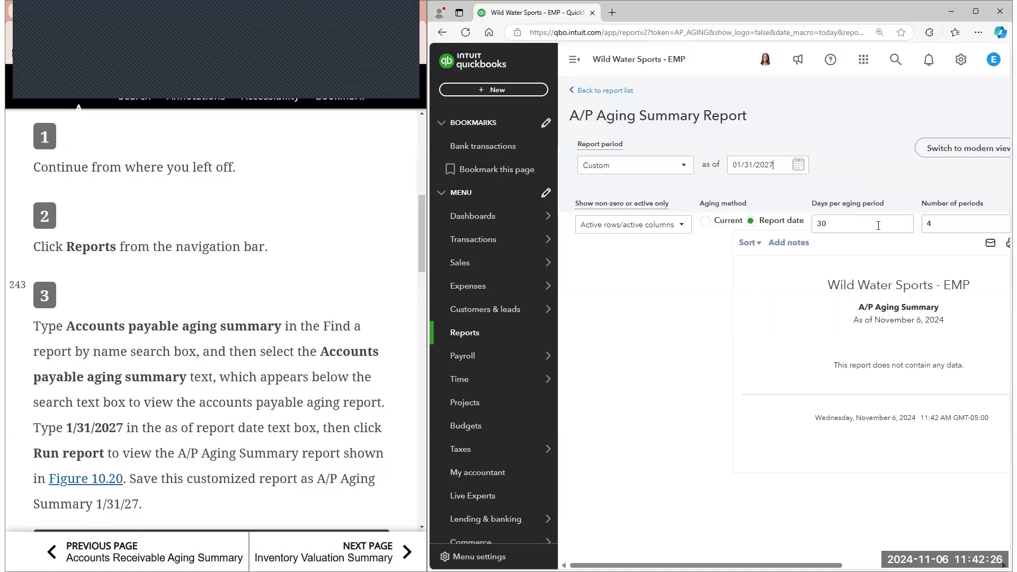
pyautogui.click(575, 59)
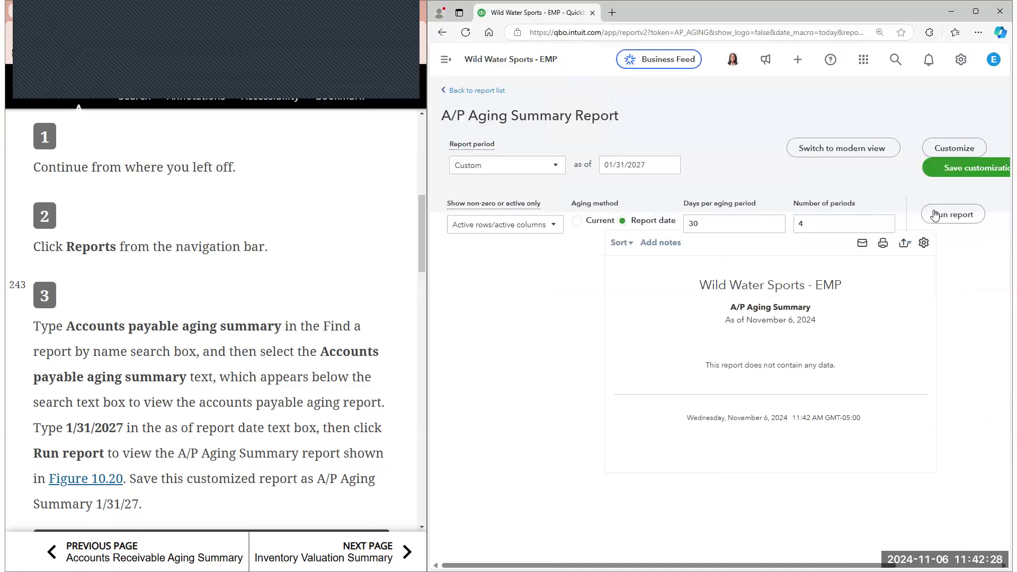
# Compare the A/P Aging Summary with Figure 10.20 and open the A/P Aging Detail behind Best Buy Geek Squad's 6,000.00 balance
pyautogui.scroll(-6, 344, 214)
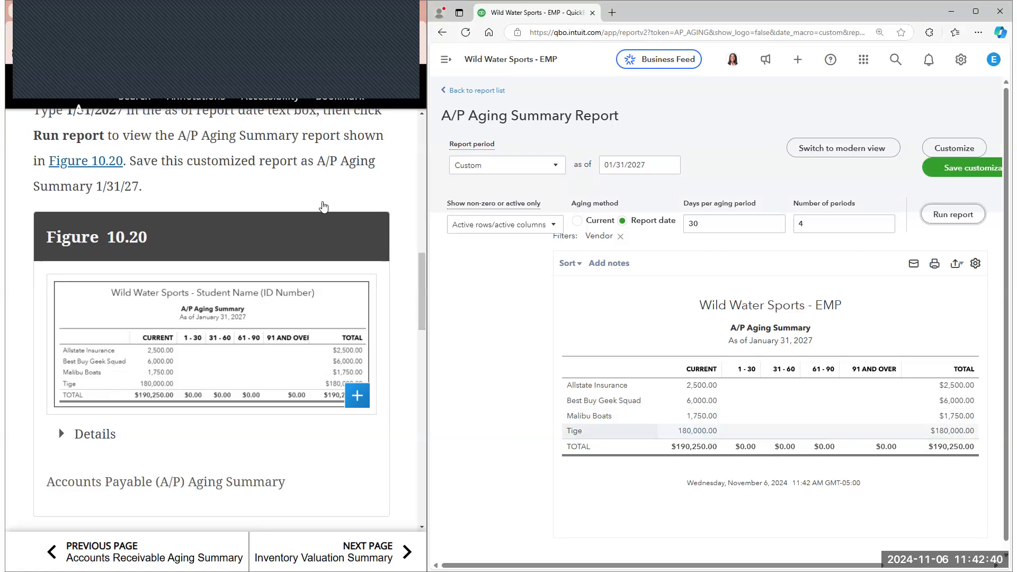
pyautogui.scroll(-5, 320, 207)
pyautogui.click(702, 401)
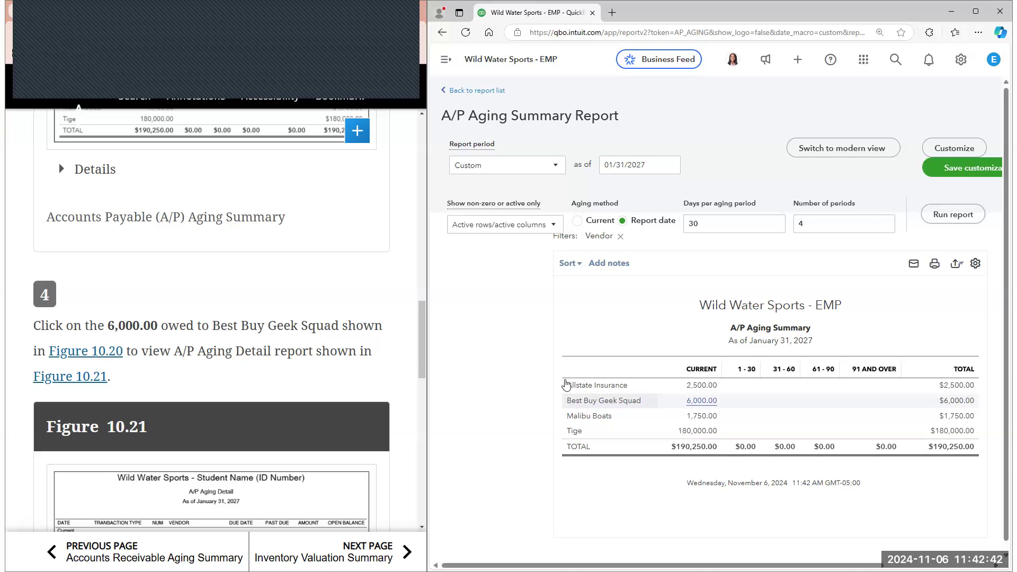
pyautogui.scroll(-5, 375, 234)
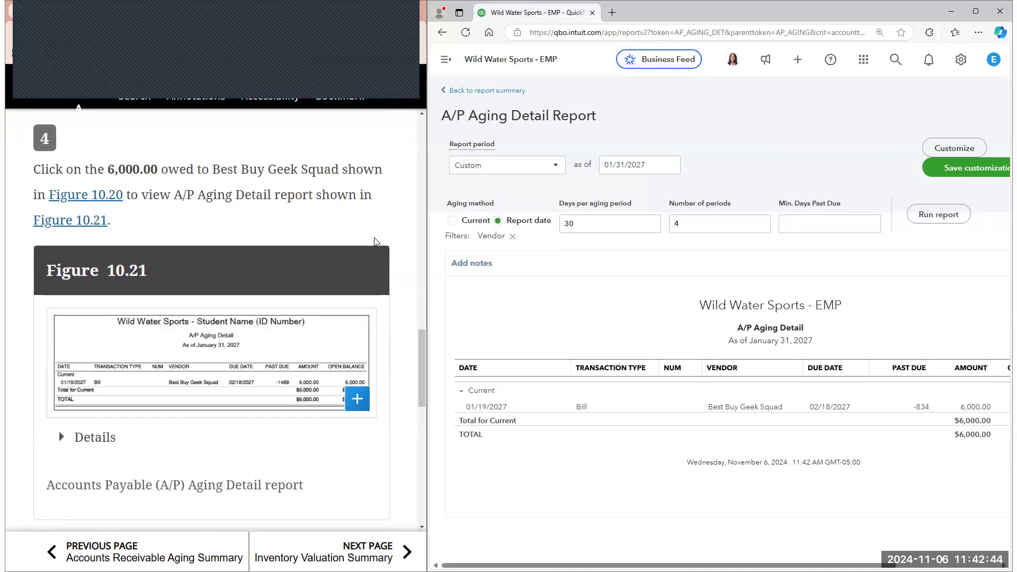
# View the 6,000.00 Best Buy Geek Squad bill from the detail report, close it and return to the A/P Aging Summary
pyautogui.scroll(-4, 375, 243)
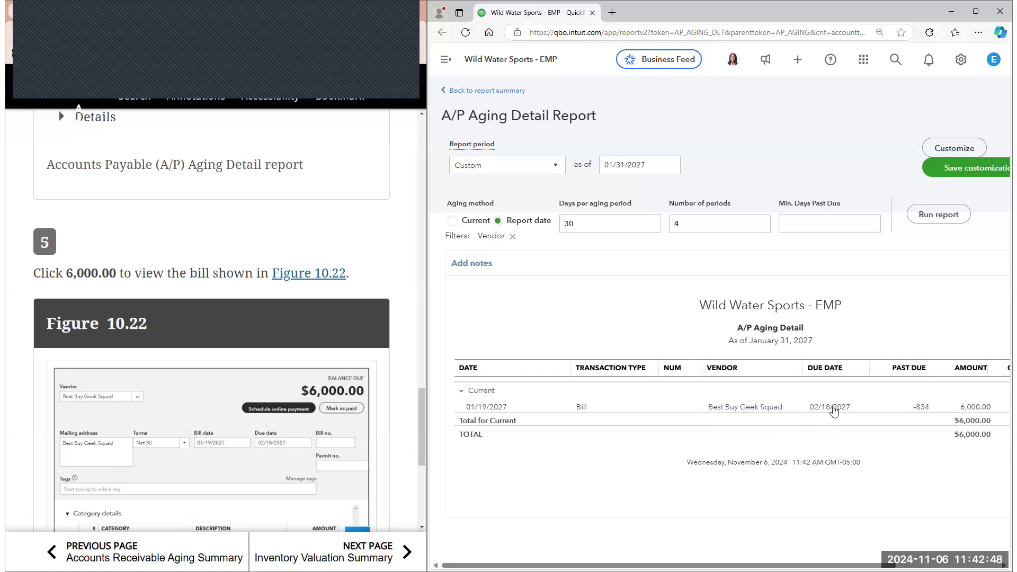
pyautogui.click(774, 408)
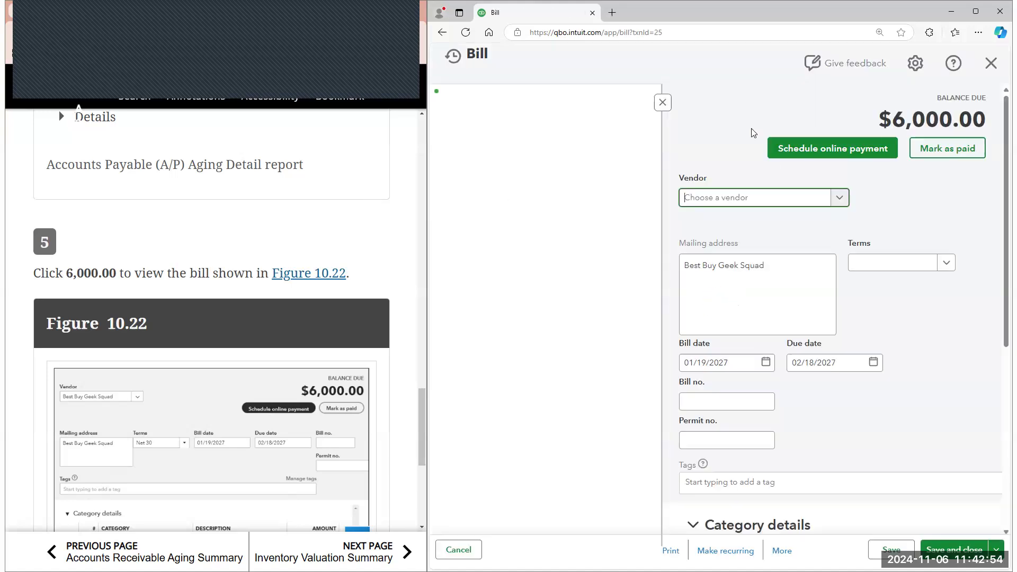
pyautogui.click(661, 103)
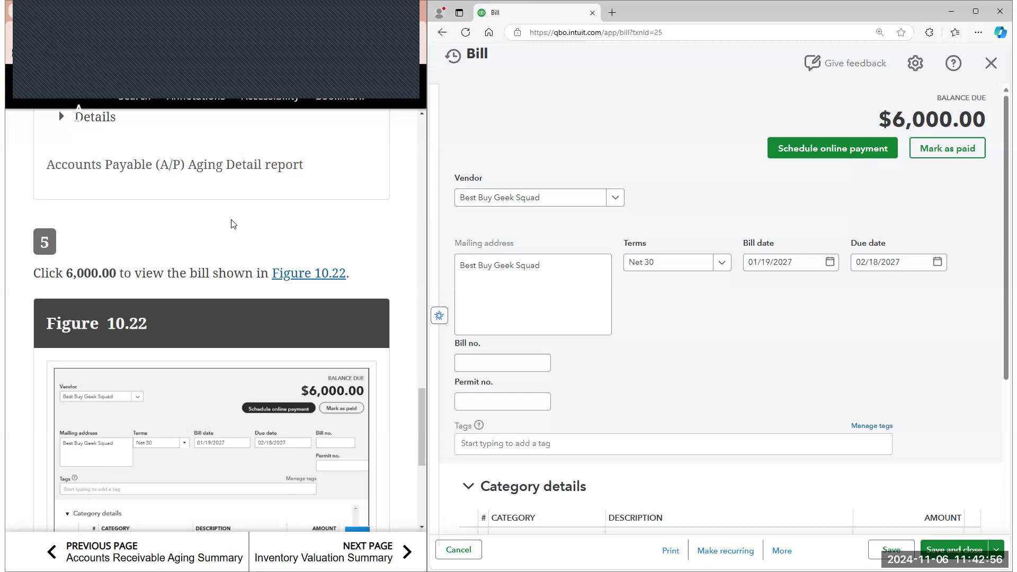
pyautogui.scroll(-5, 370, 233)
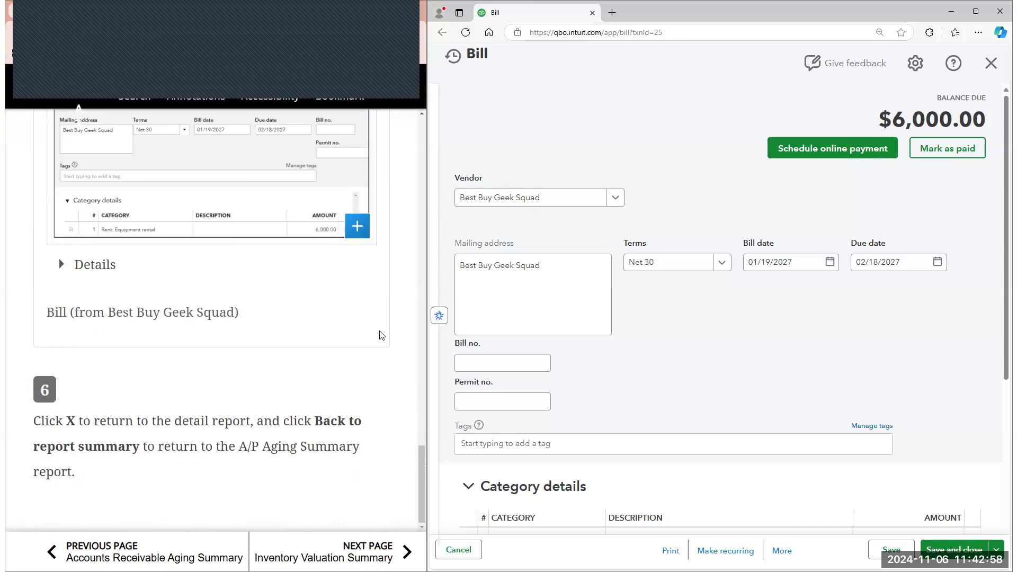
pyautogui.click(992, 66)
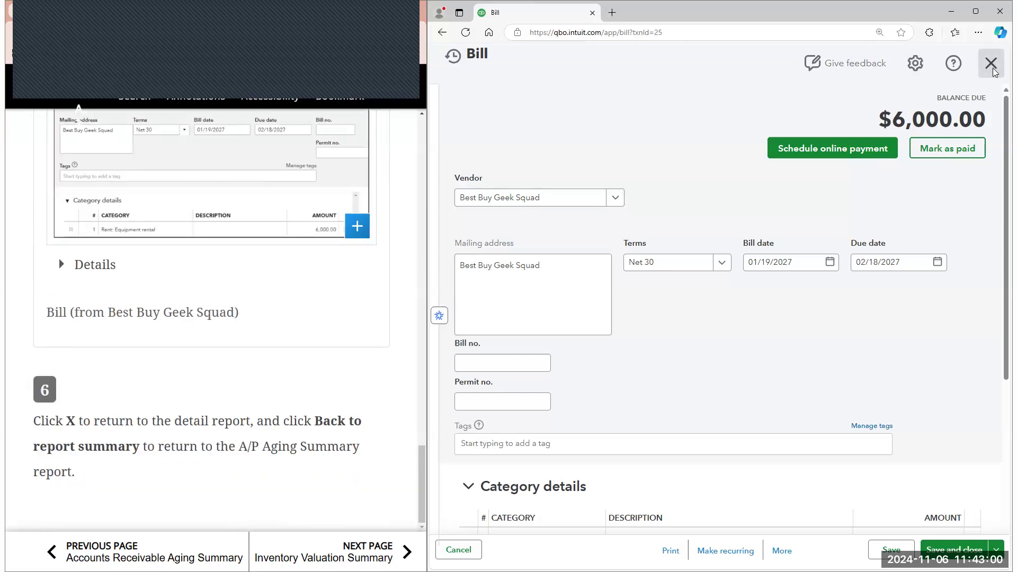
pyautogui.click(514, 93)
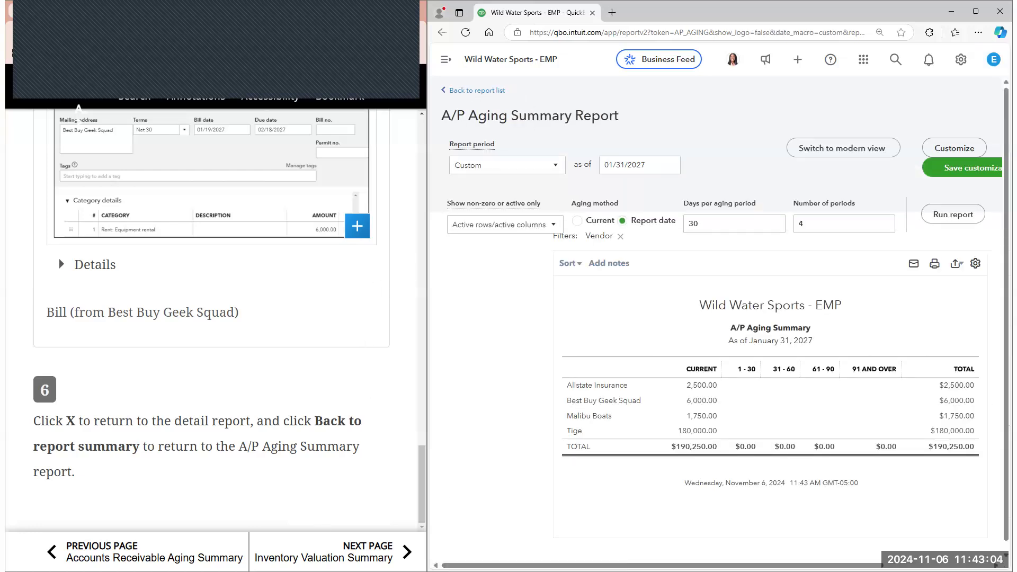
# Advance the e-book to the Inventory Valuation Summary section and read its instructions for creating the report
pyautogui.click(341, 551)
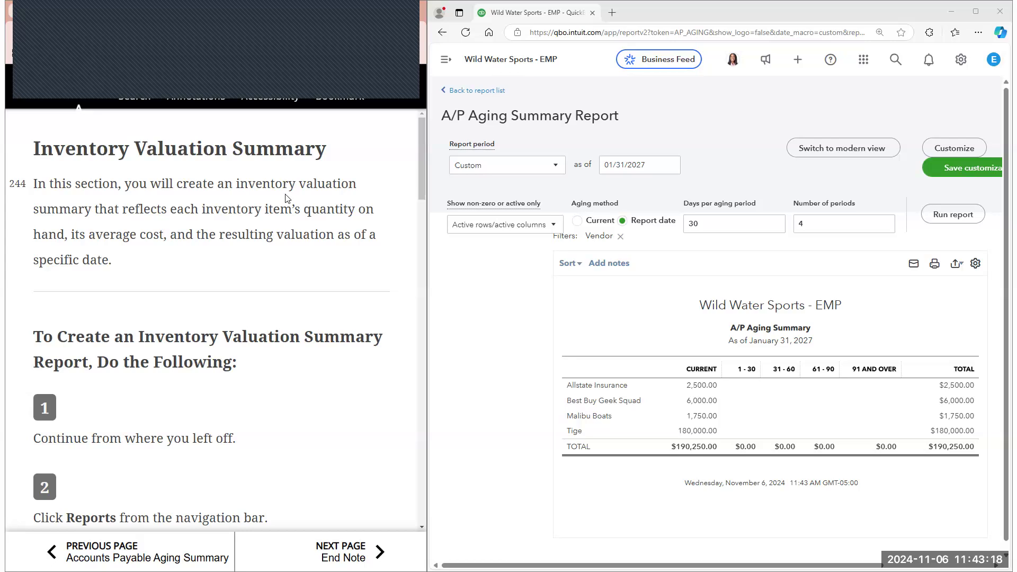
pyautogui.scroll(-1, 286, 198)
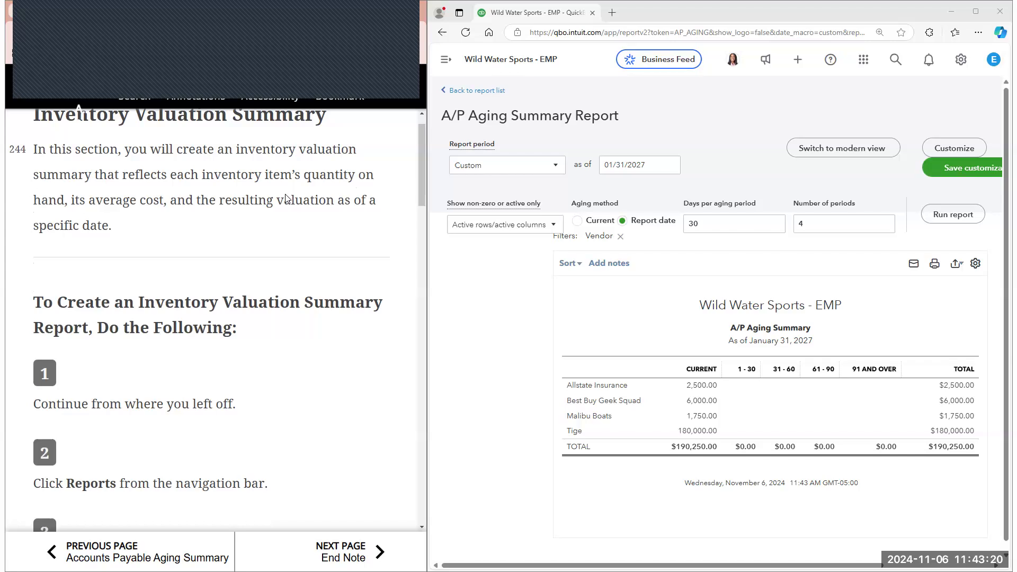
pyautogui.scroll(-1, 286, 199)
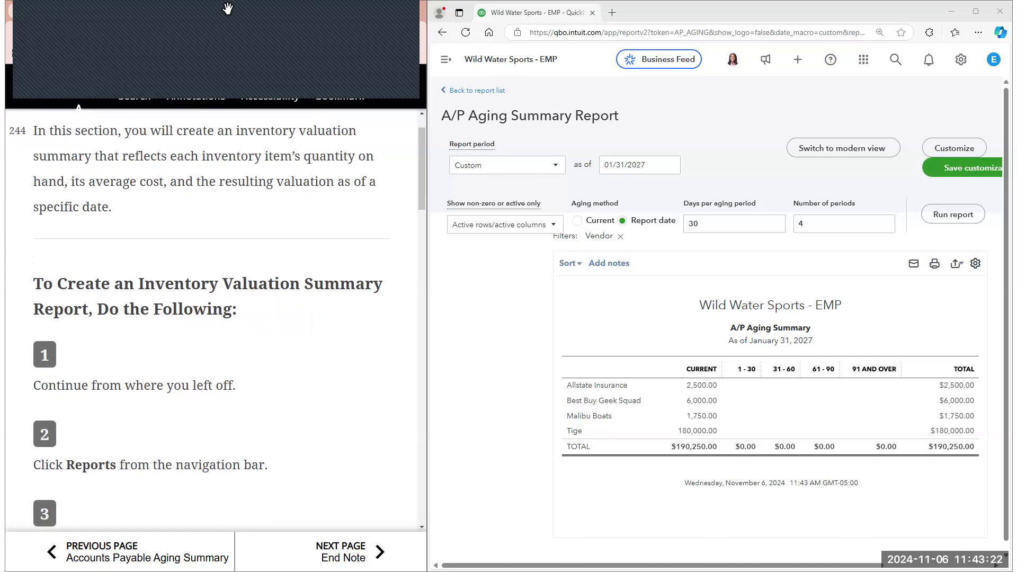
pyautogui.scroll(-1, 286, 198)
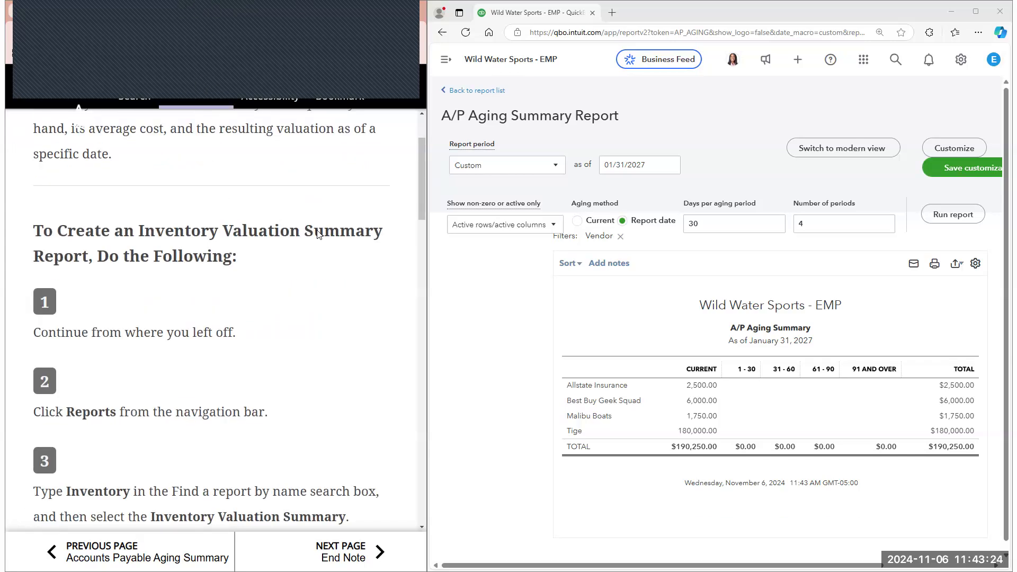
pyautogui.scroll(-1, 222, 202)
# Return to the Reports list, search for "invent" and open the Inventory Valuation Summary
pyautogui.click(448, 62)
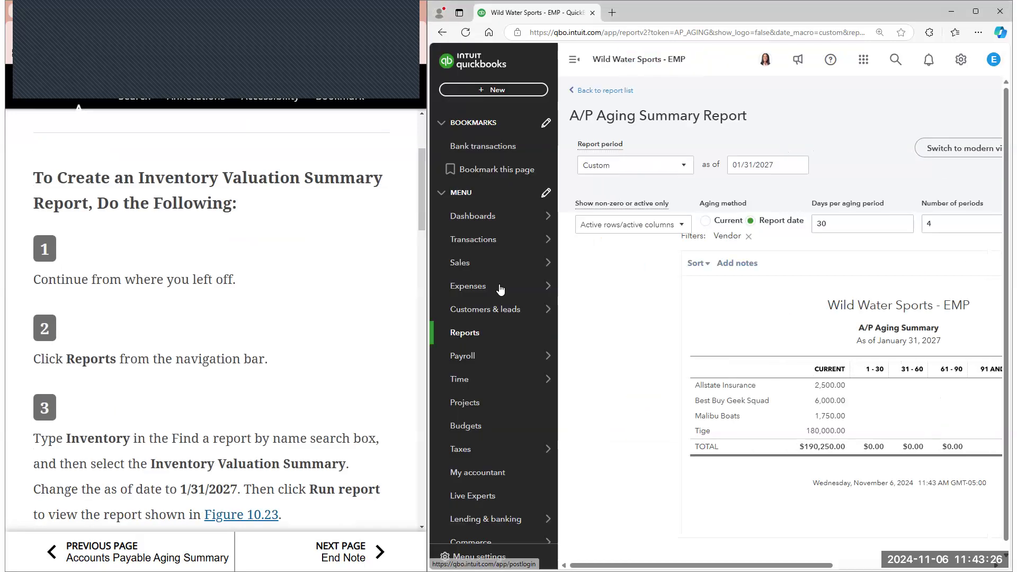
pyautogui.click(465, 332)
pyautogui.scroll(-1, 295, 272)
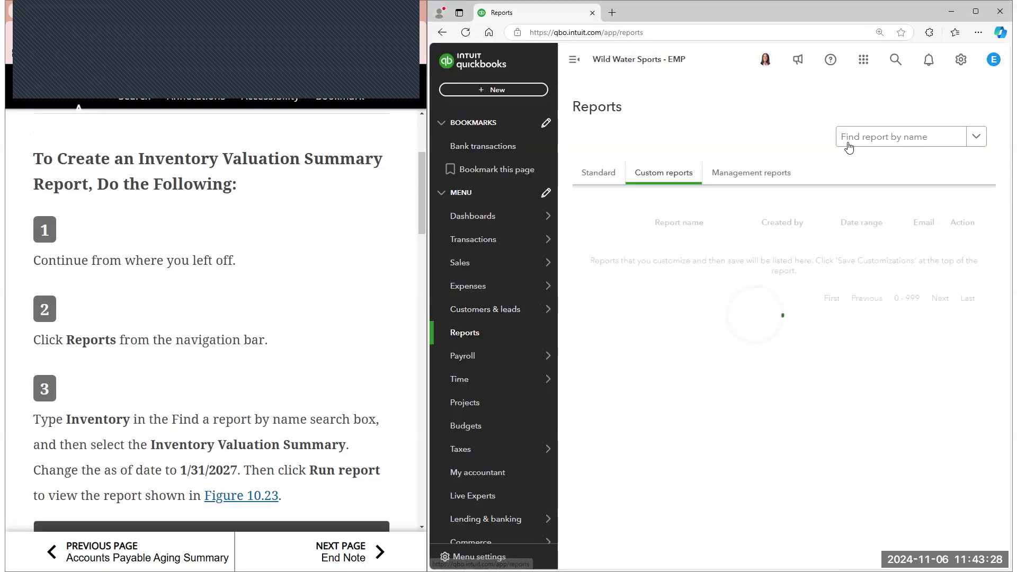
pyautogui.click(854, 139)
pyautogui.write('invent')
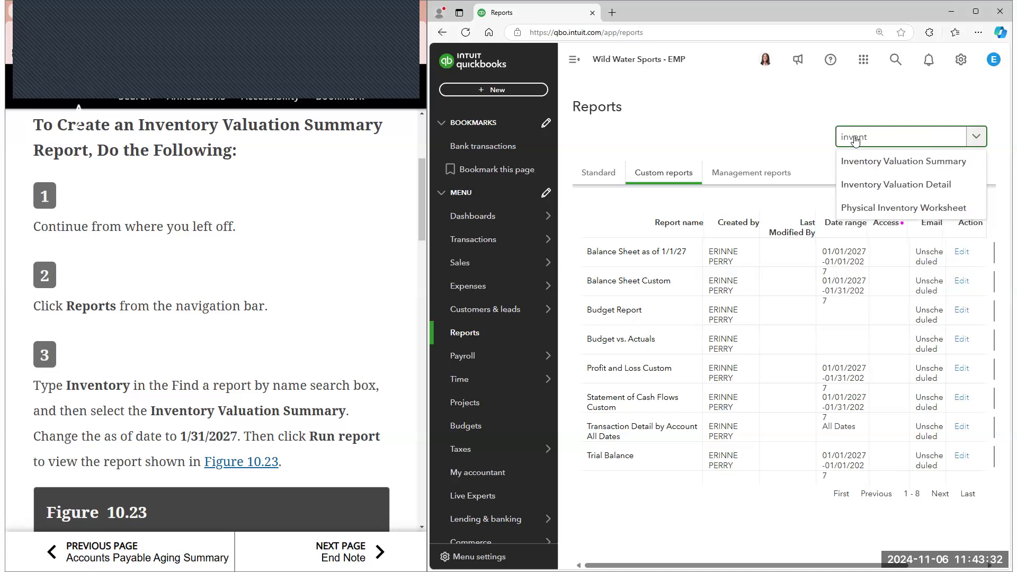
pyautogui.click(863, 162)
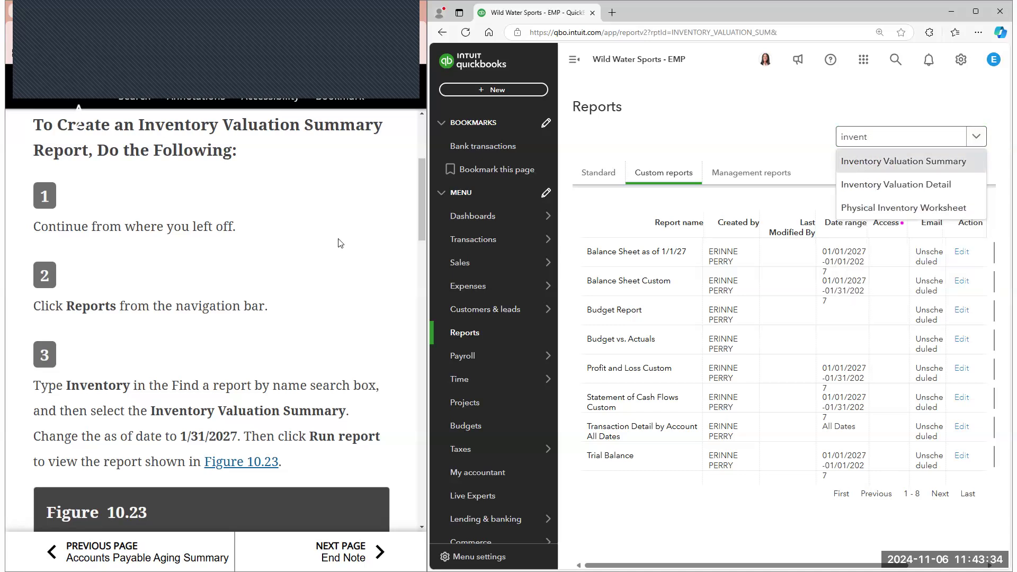
# Set the Inventory Valuation Summary's as-of date to 01/31/2027 and run the report
pyautogui.scroll(-2, 343, 244)
pyautogui.click(775, 167)
pyautogui.click(786, 195)
pyautogui.click(787, 210)
pyautogui.click(822, 321)
pyautogui.click(821, 321)
pyautogui.click(822, 322)
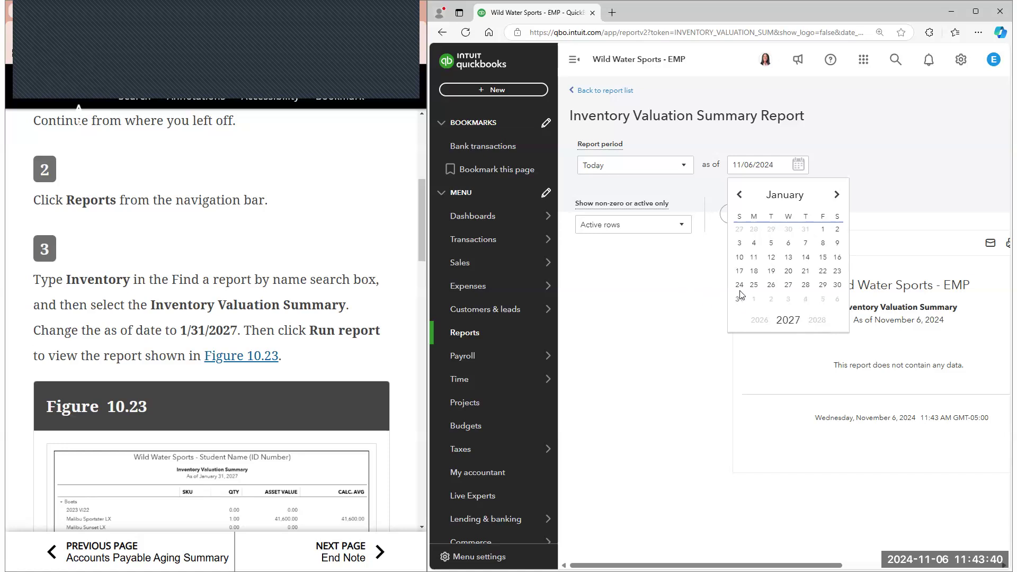
pyautogui.click(738, 298)
pyautogui.click(767, 219)
# Collapse the navigation menu and compare the Inventory Valuation Summary with Figure 10.23 in the e-book
pyautogui.scroll(-3, 315, 243)
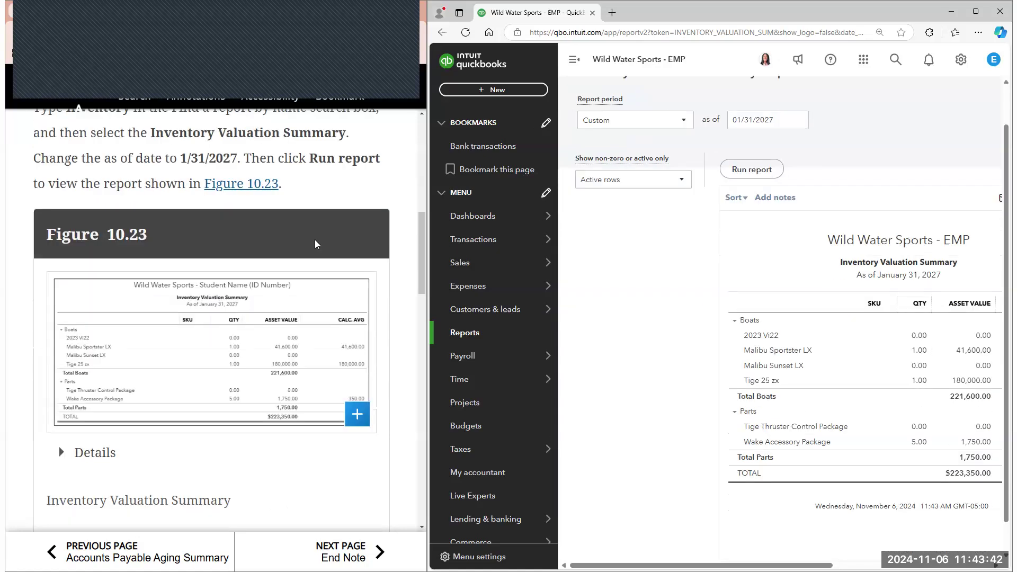
pyautogui.scroll(-3, 316, 243)
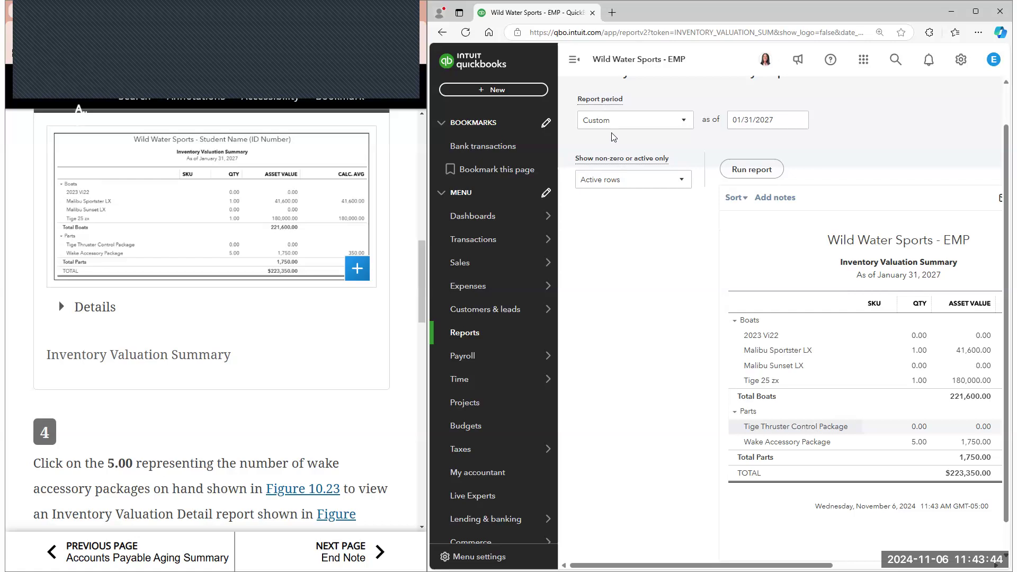
pyautogui.click(574, 59)
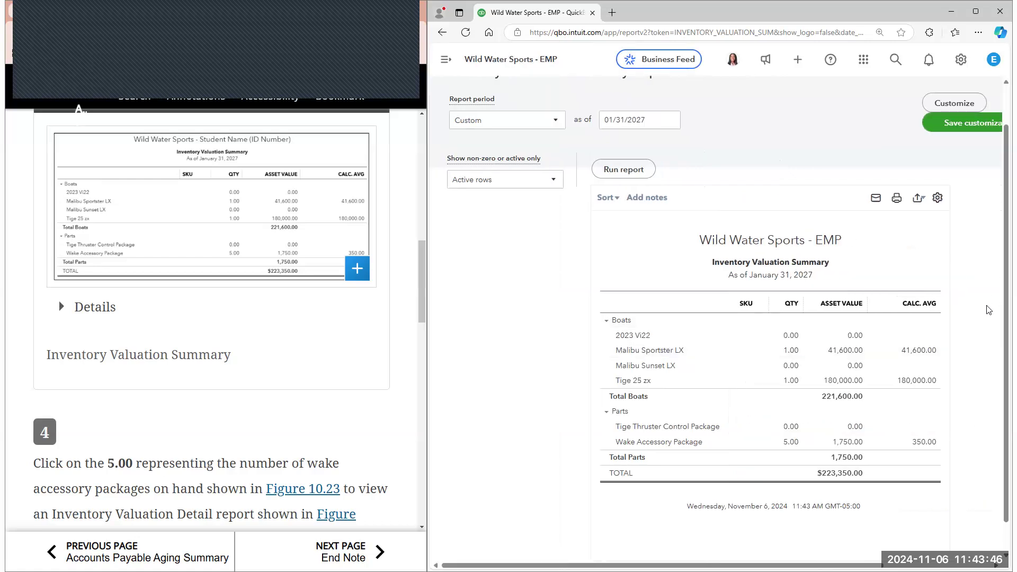
pyautogui.hotkey('ctrl', '+')
pyautogui.hotkey('ctrl', '+')
pyautogui.scroll(-1, 988, 312)
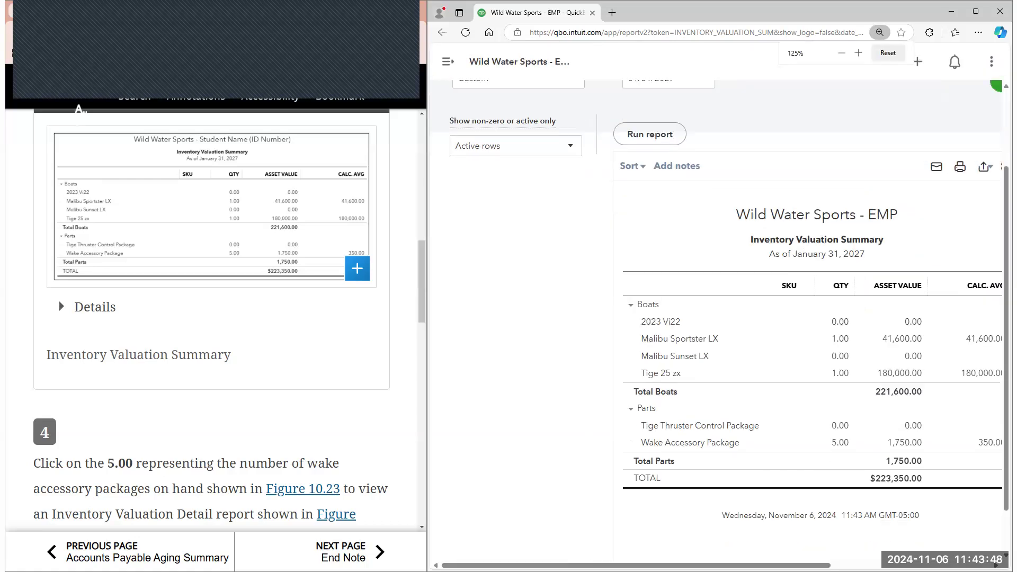
pyautogui.hscroll(1, 988, 313)
pyautogui.hscroll(1, 748, 411)
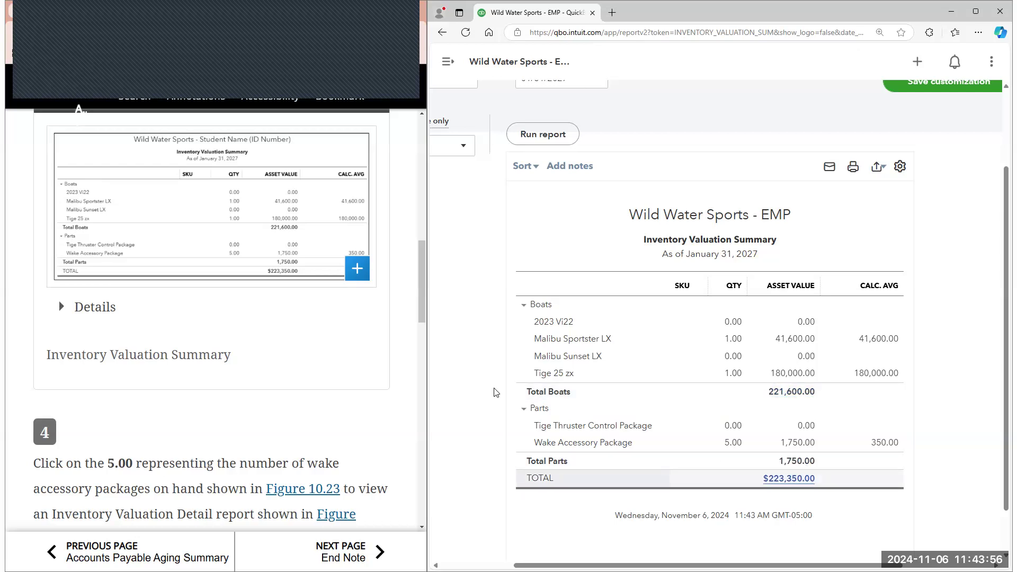
pyautogui.scroll(-4, 388, 347)
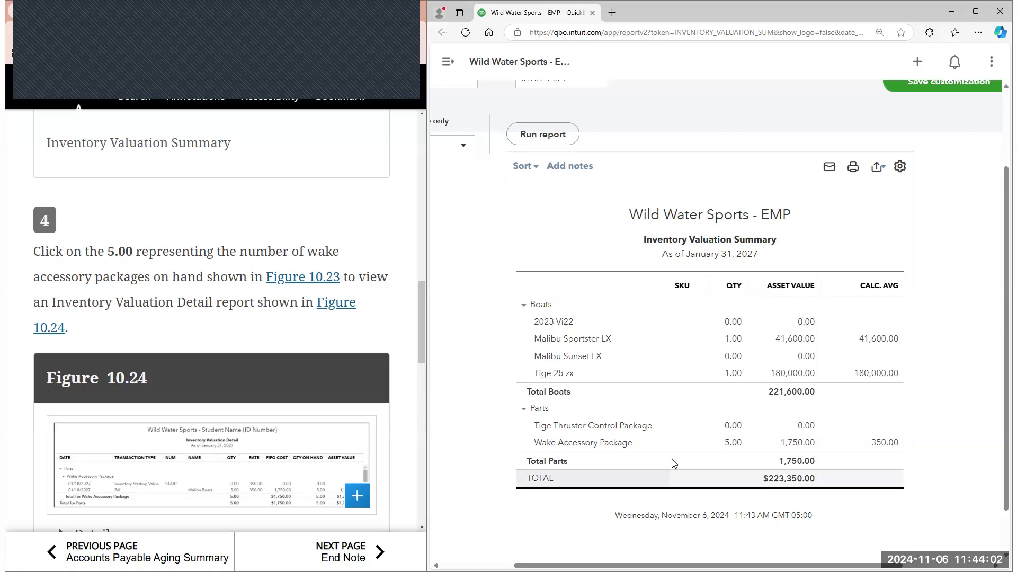
# Open the Inventory Valuation Detail behind the Wake Accessory Package quantity and compare it with Figure 10.24
pyautogui.click(734, 444)
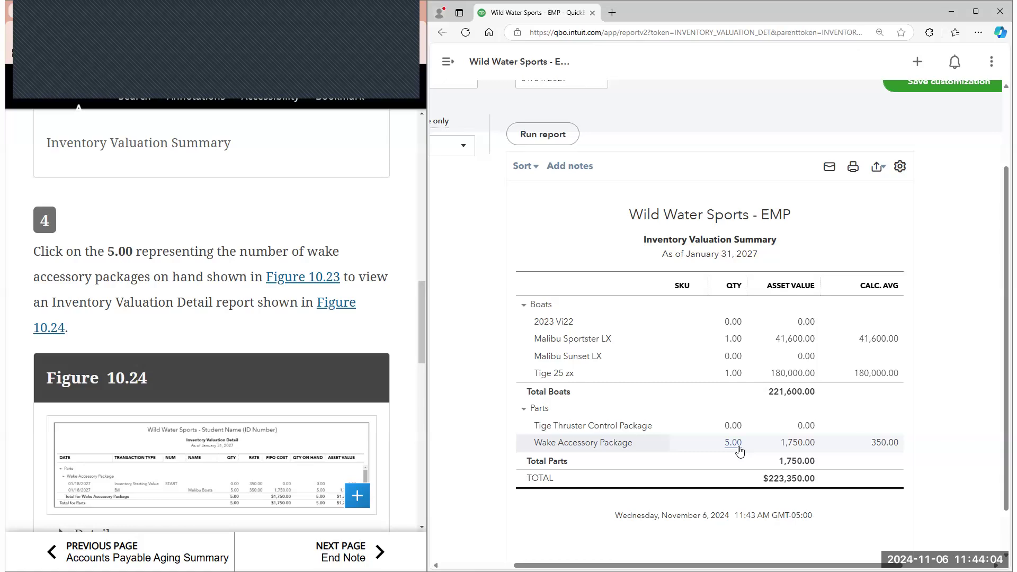
pyautogui.scroll(-3, 344, 302)
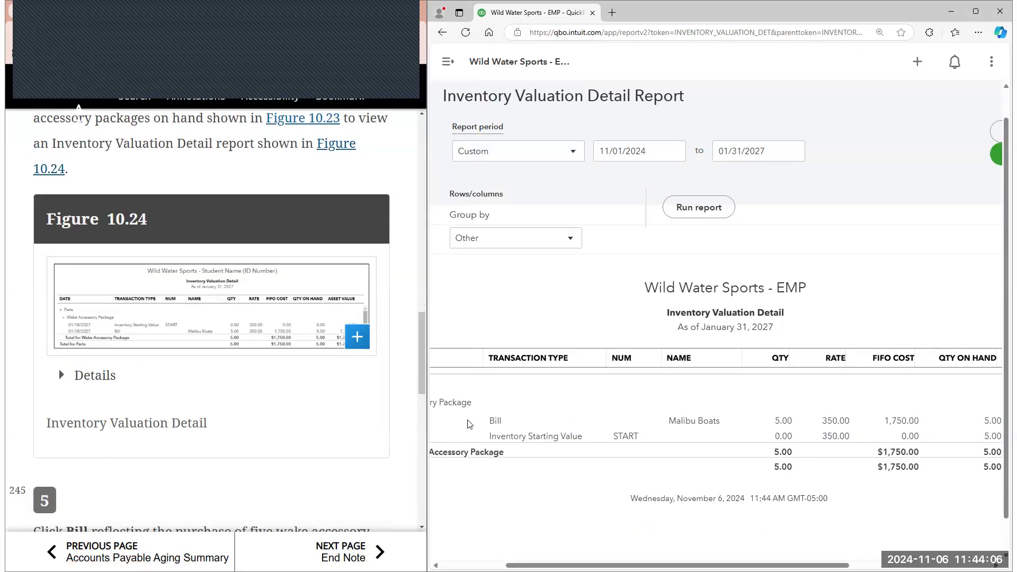
pyautogui.click(535, 322)
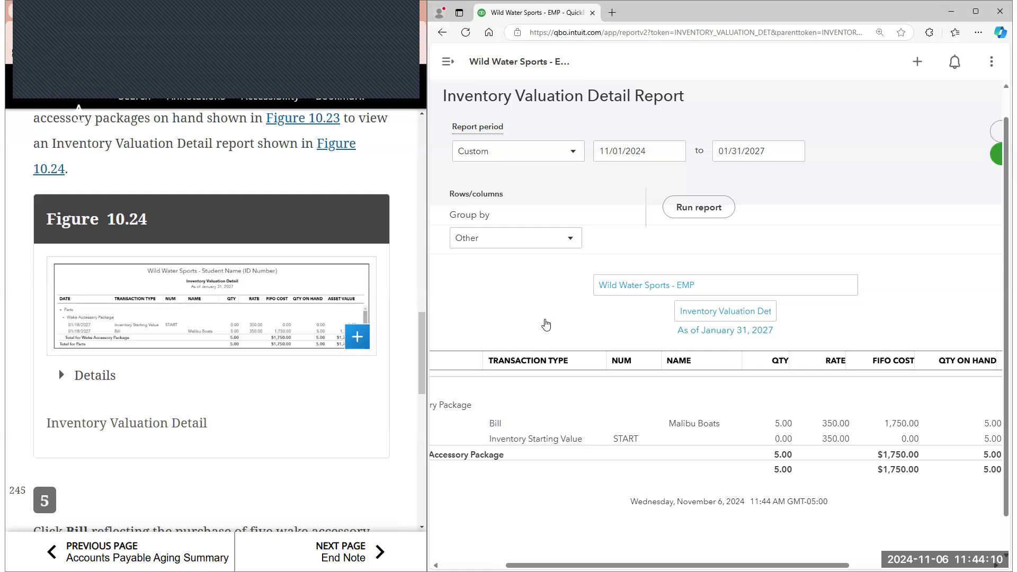
pyautogui.scroll(-2, 413, 339)
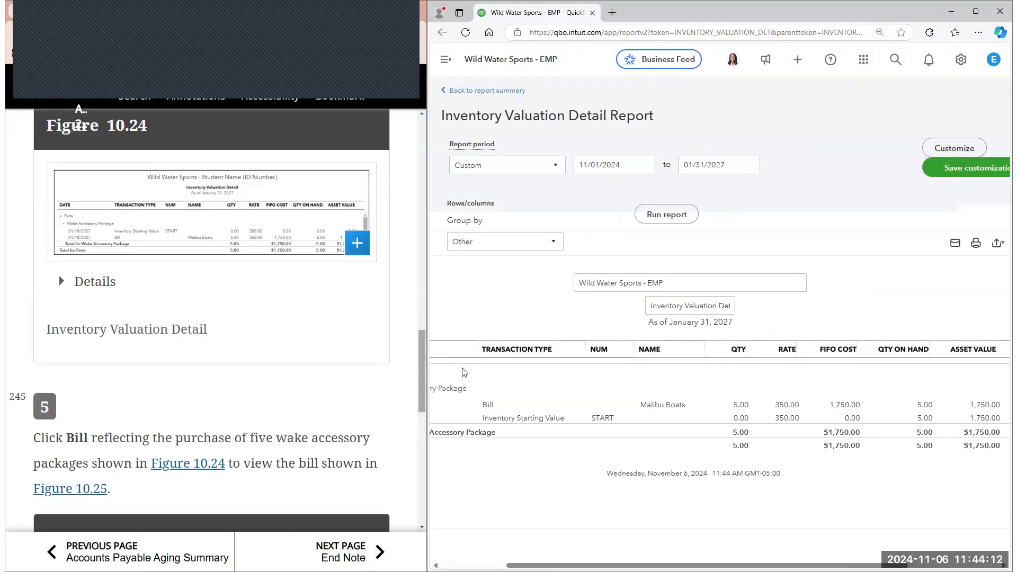
# Open the Malibu Boats bill from the detail report and compare its header and item details with Figure 10.25
pyautogui.click(487, 404)
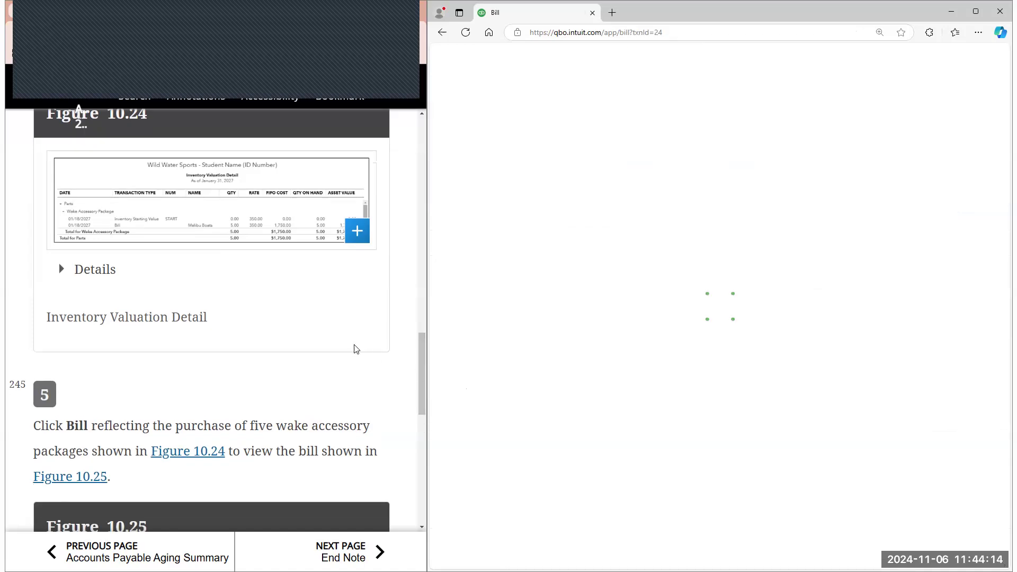
pyautogui.scroll(-4, 355, 349)
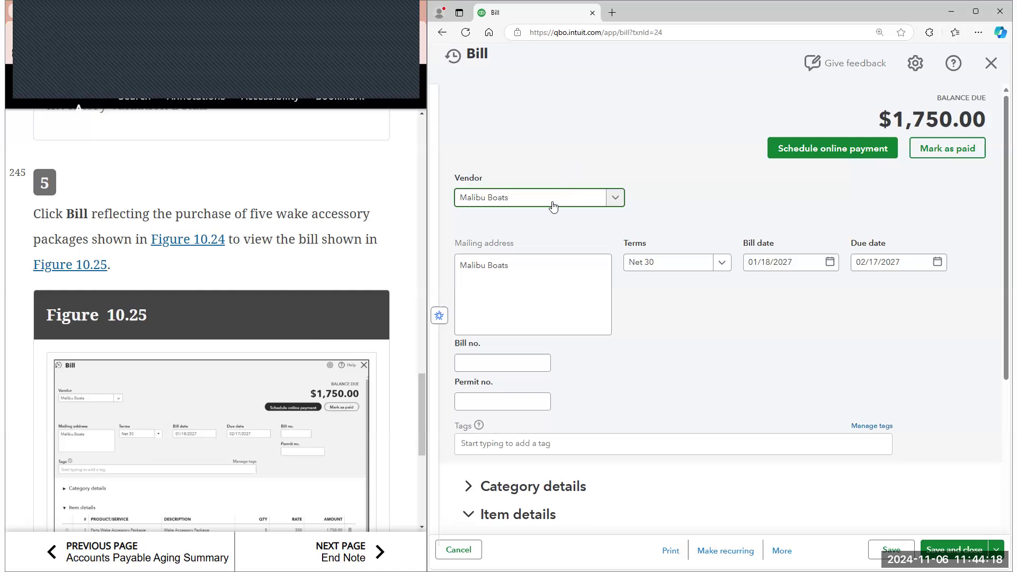
pyautogui.scroll(-1, 595, 217)
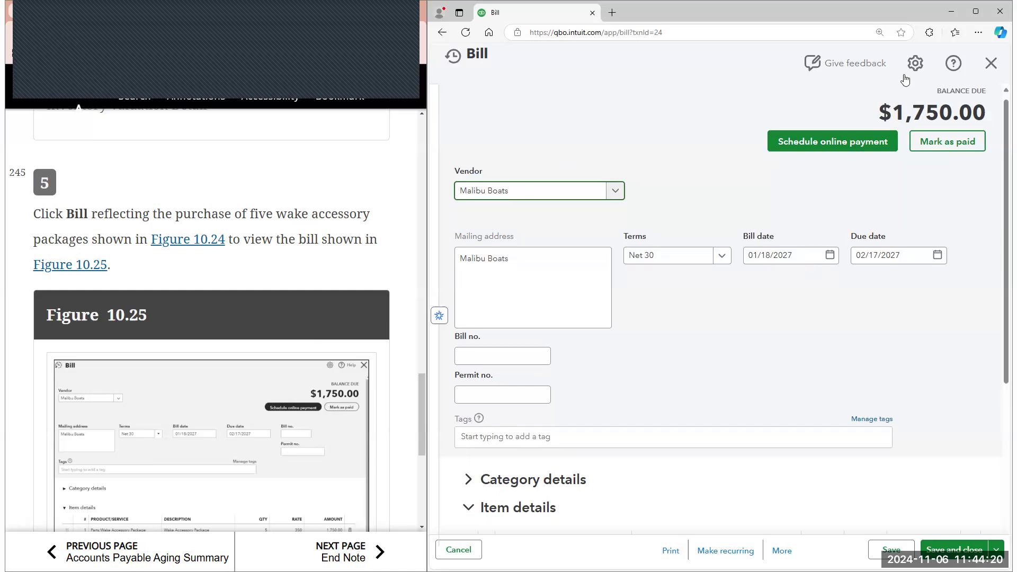
pyautogui.scroll(1, 883, 197)
pyautogui.scroll(-1, 883, 197)
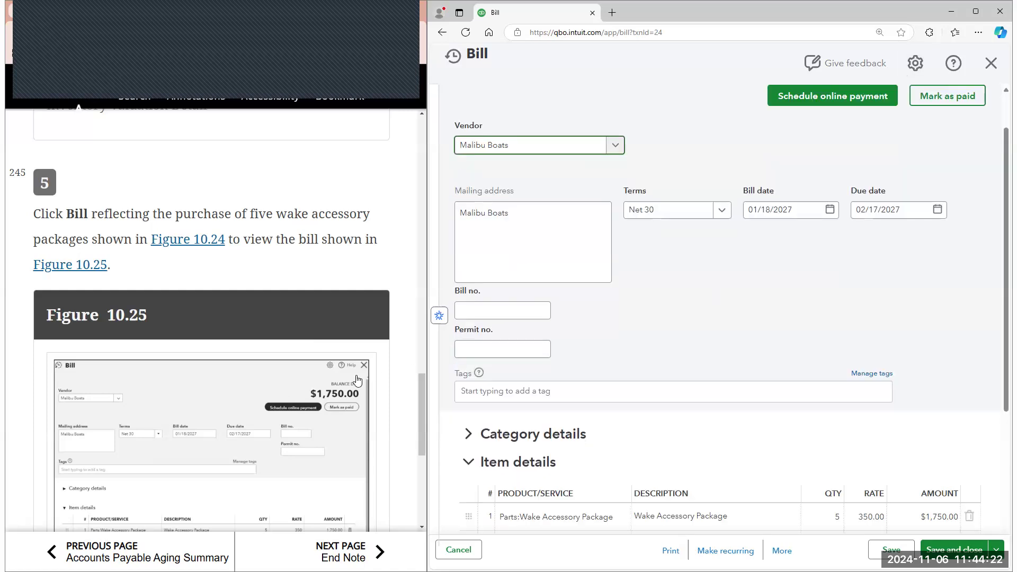
pyautogui.scroll(-3, 359, 379)
pyautogui.scroll(-4, 358, 379)
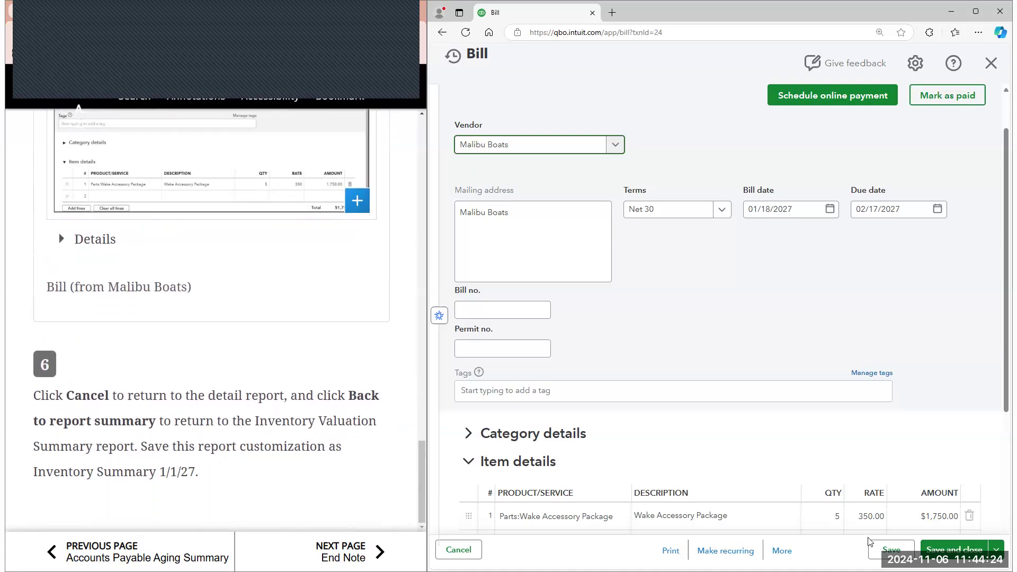
# Close the bill without saving, return to the Inventory Valuation Summary and advance the e-book to the End Note
pyautogui.click(996, 550)
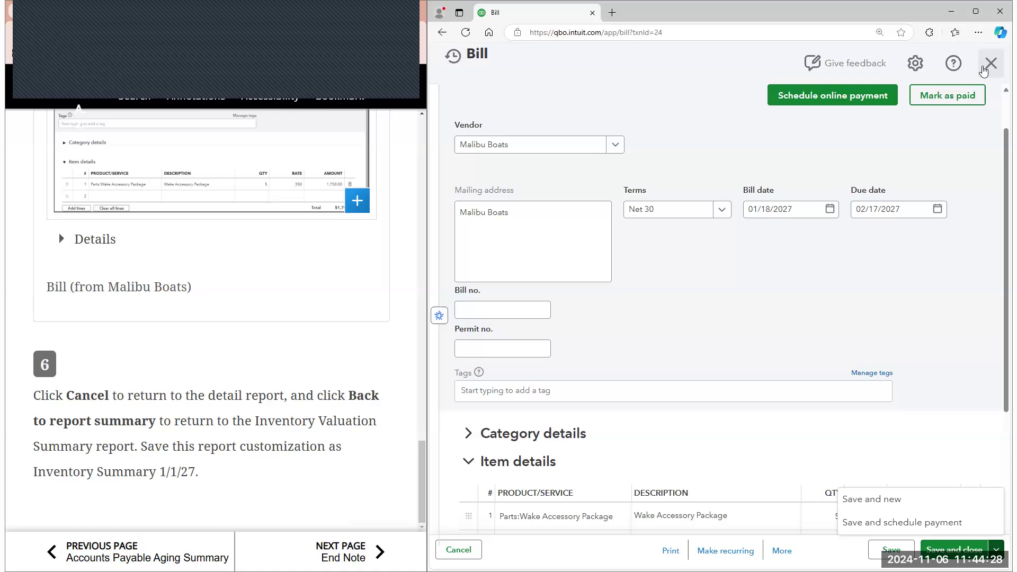
pyautogui.click(988, 64)
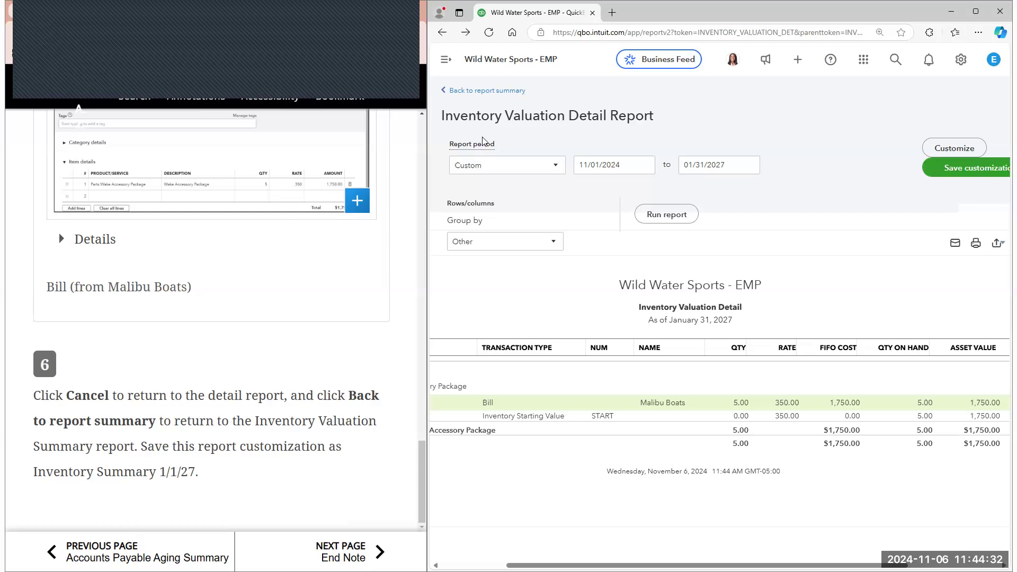
pyautogui.click(487, 92)
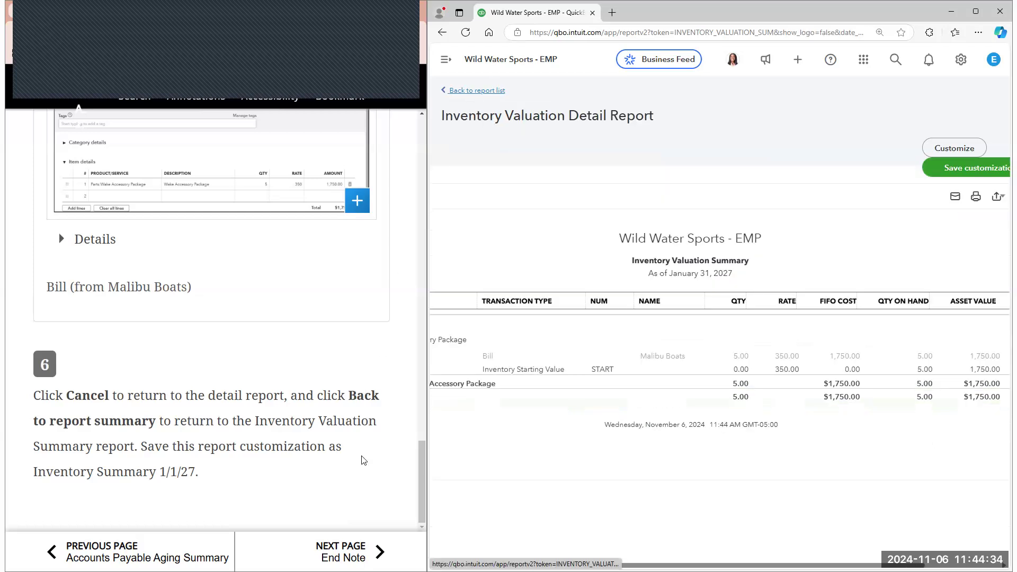
pyautogui.click(347, 551)
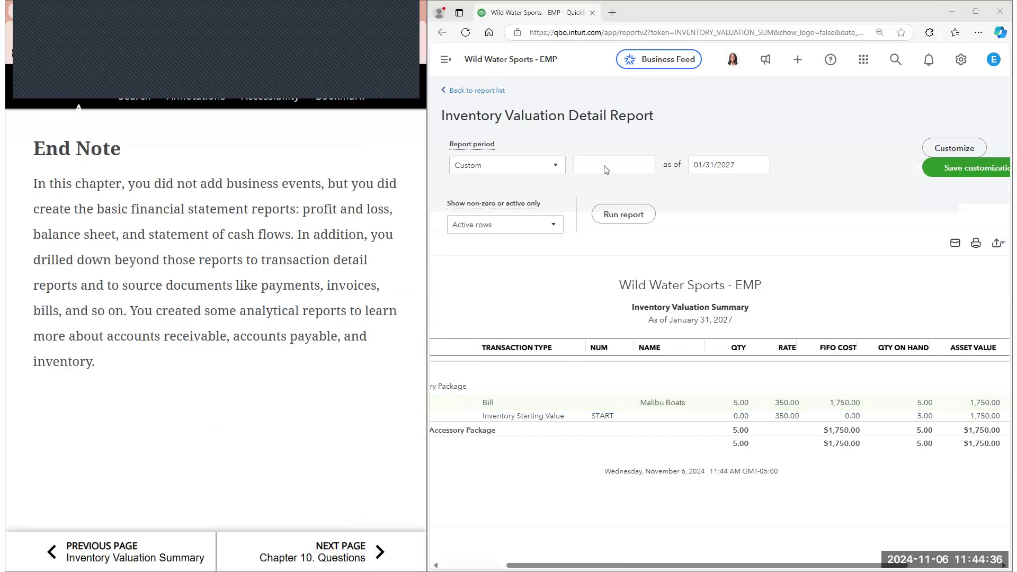